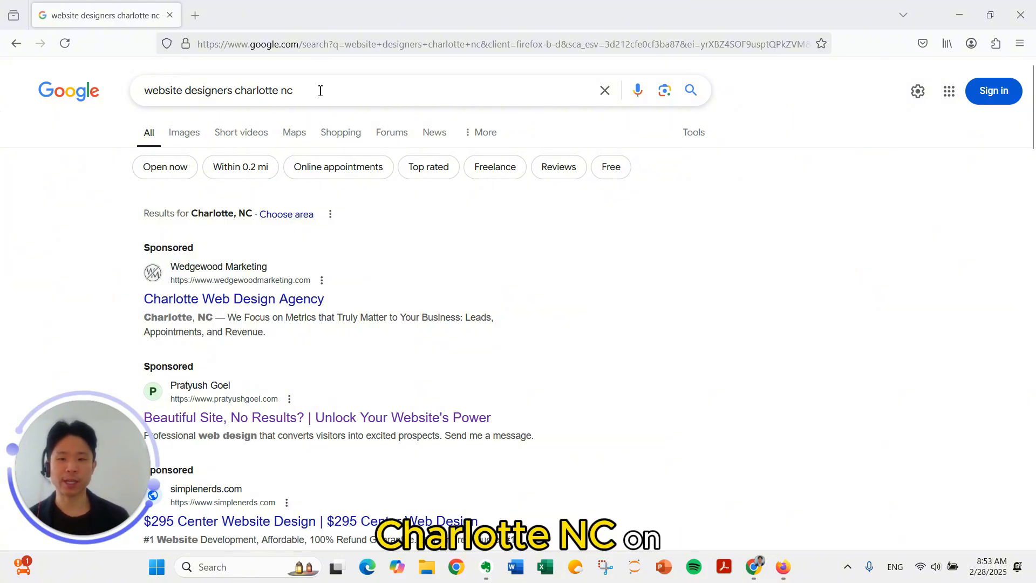
- Switch from the web search results for website designers to Google Ads and start creating a new campaign
scroll(553, 312, "down", 1)
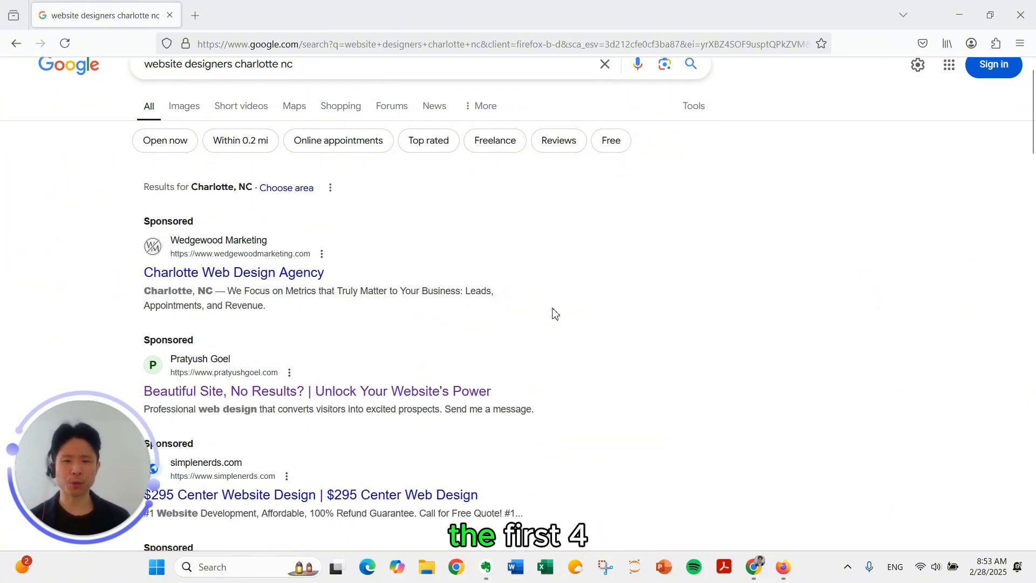
scroll(561, 304, "down", 4)
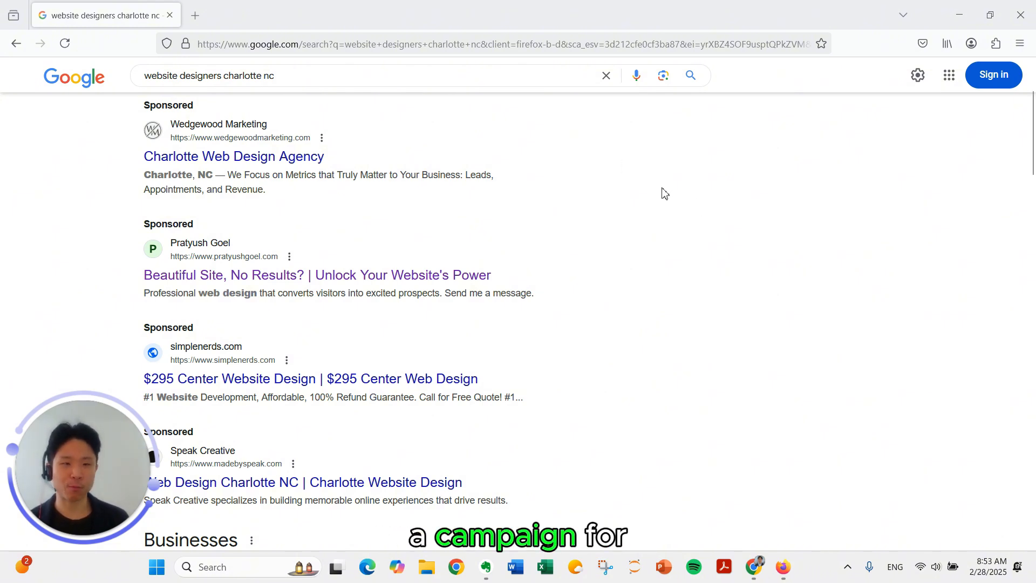
left_click(955, 24)
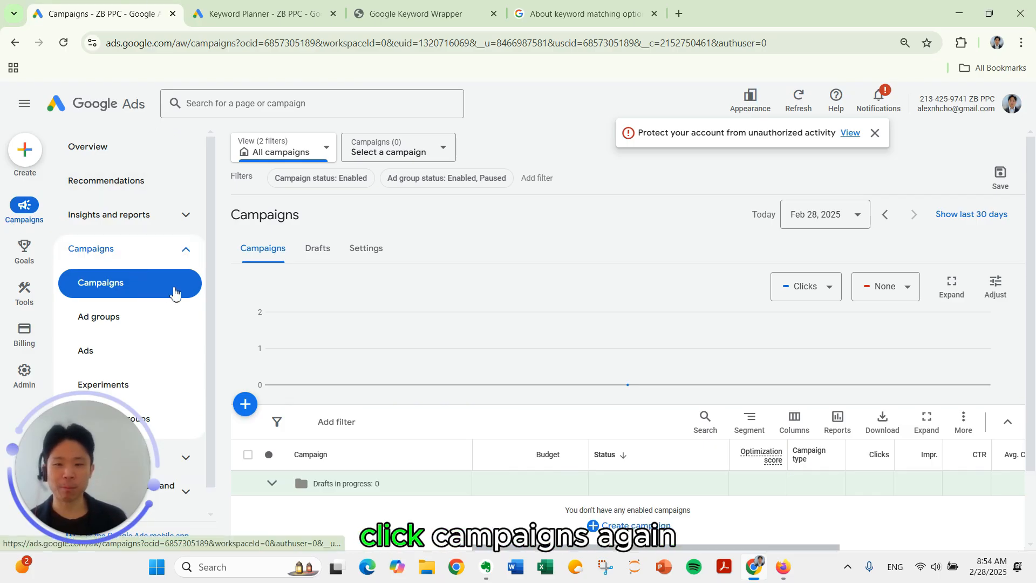
left_click(245, 403)
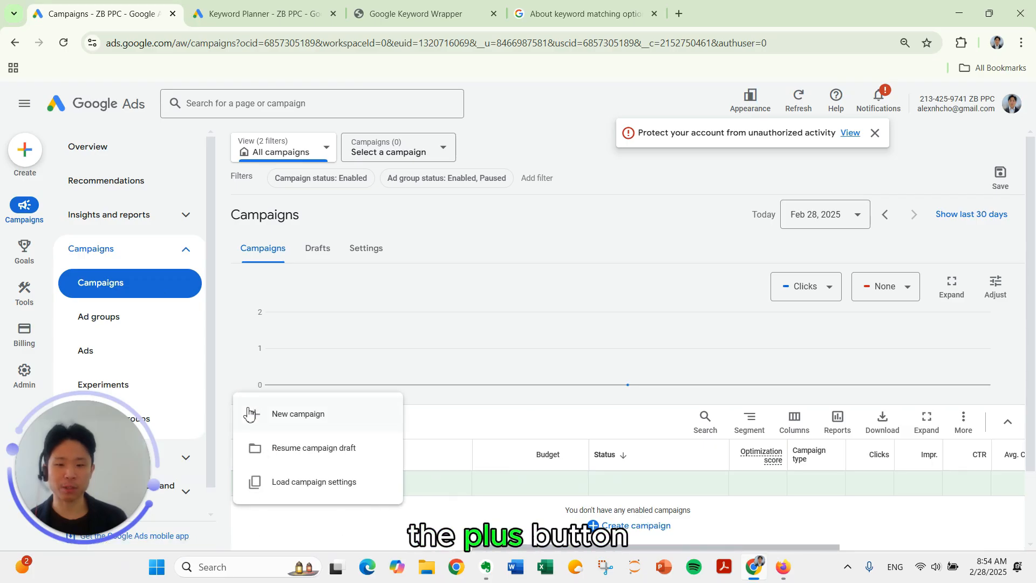
left_click(257, 415)
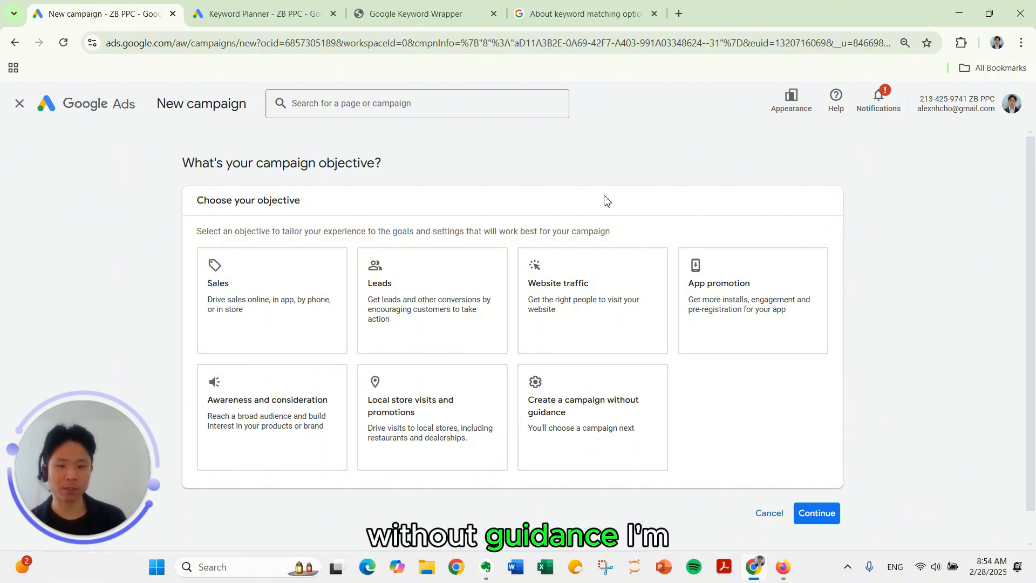
- Choose Leads as the campaign objective and continue to the campaign type selection
left_click(452, 288)
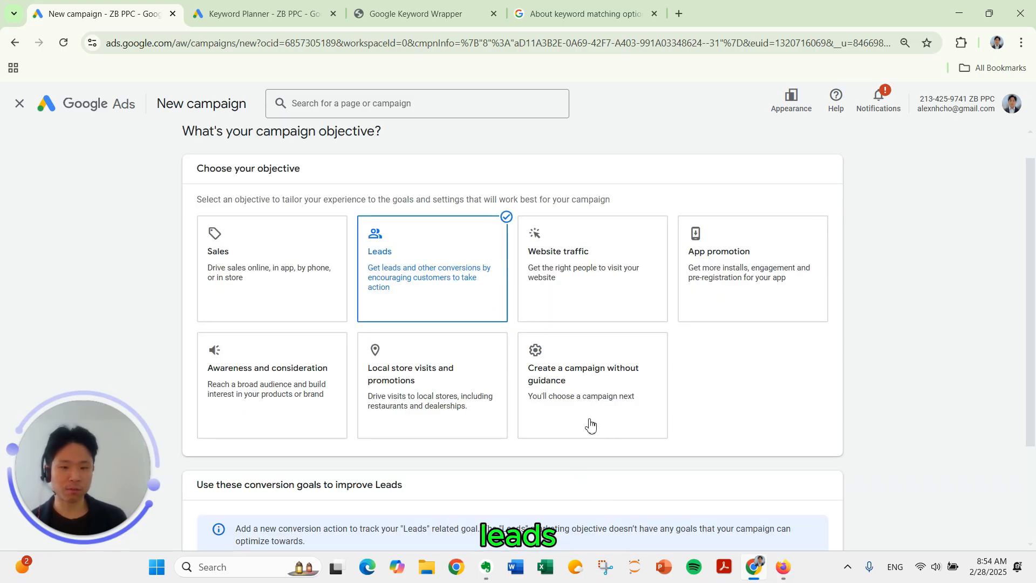
scroll(478, 435, "down", 3)
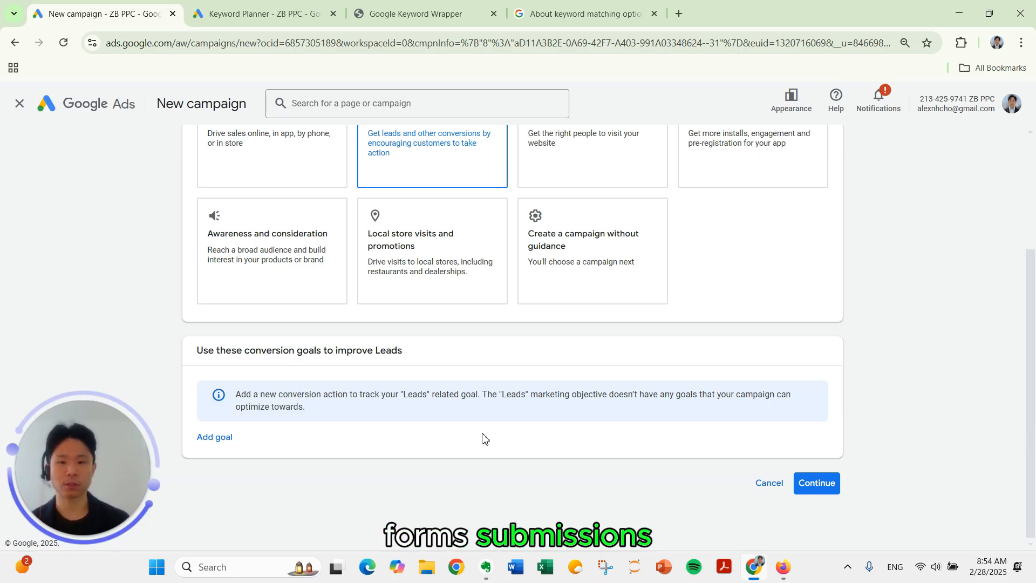
scroll(511, 435, "down", 1)
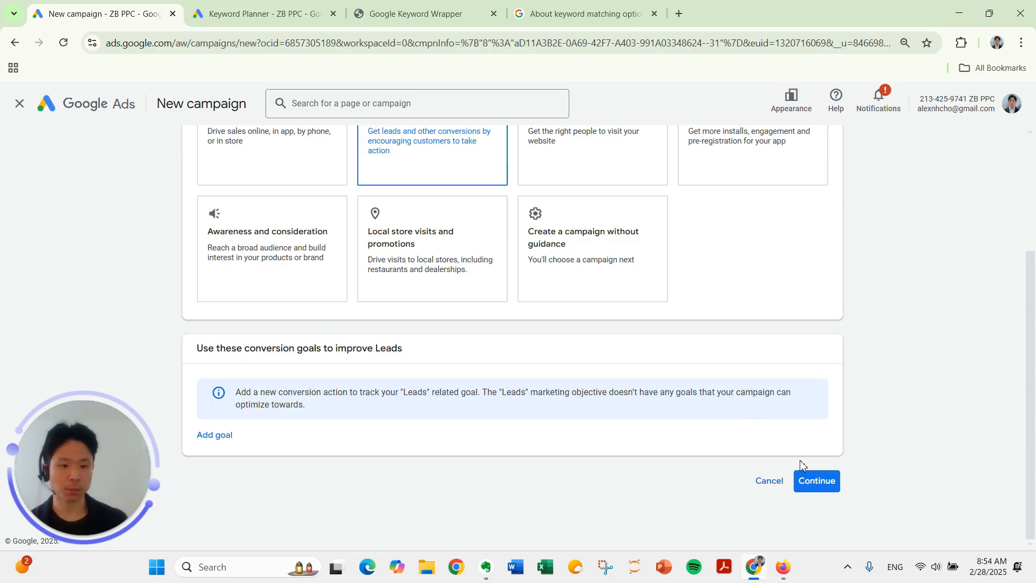
left_click(808, 479)
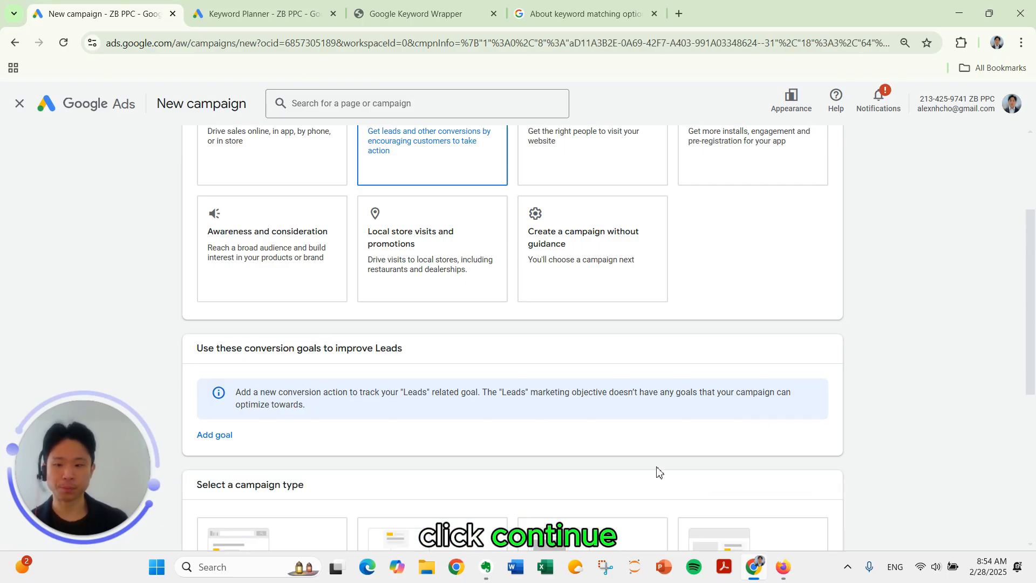
- Select Search as the campaign type and continue with every way of reaching the goal left unselected
scroll(342, 300, "down", 4)
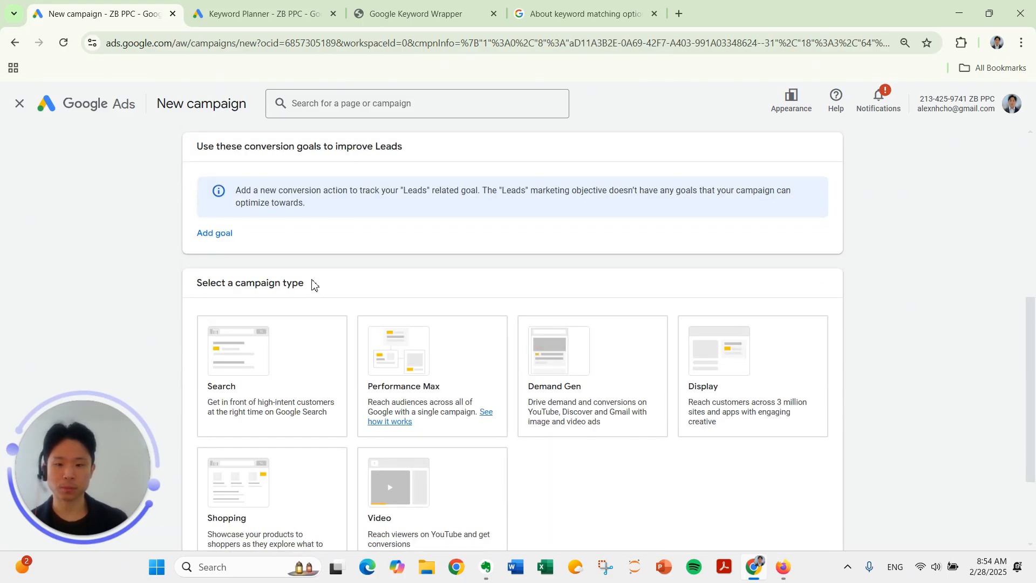
scroll(312, 284, "down", 1)
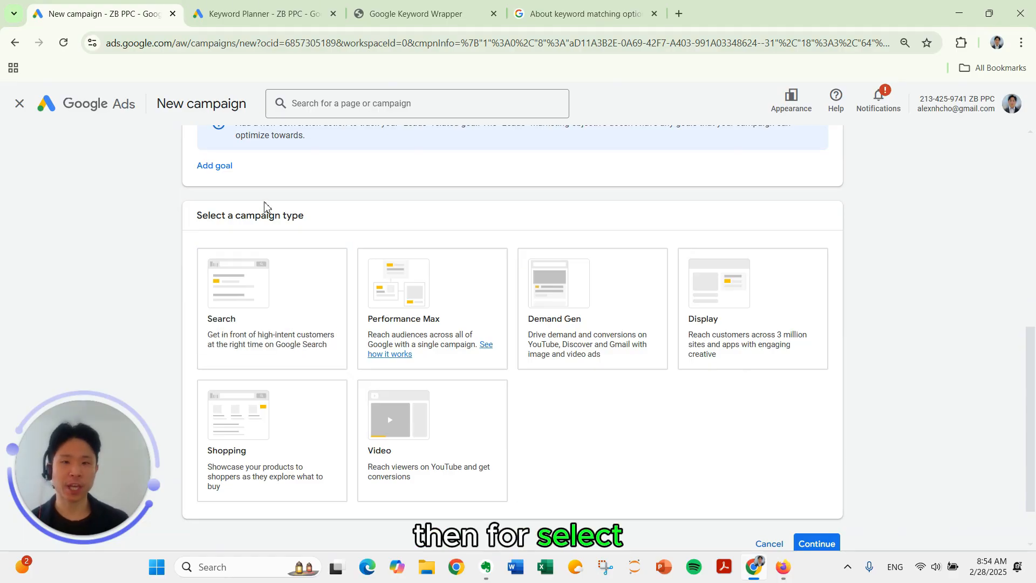
left_click(280, 276)
scroll(280, 275, "down", 1)
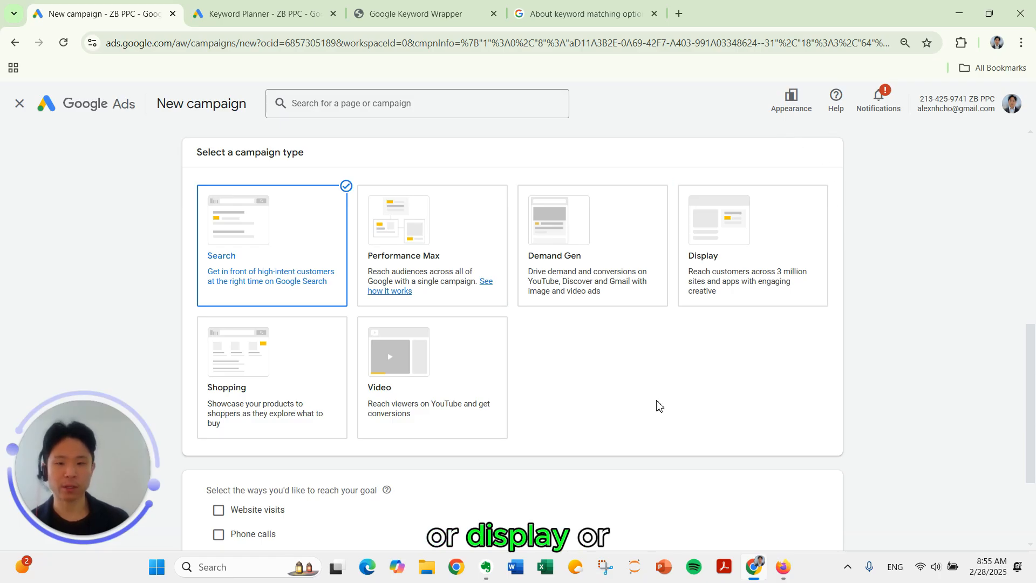
scroll(649, 376, "down", 3)
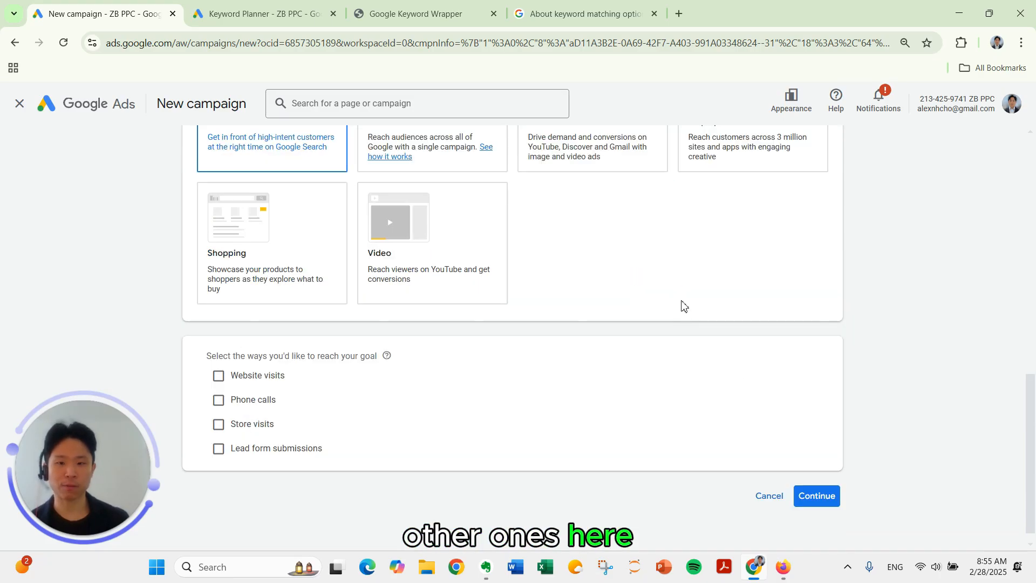
scroll(681, 318, "up", 1)
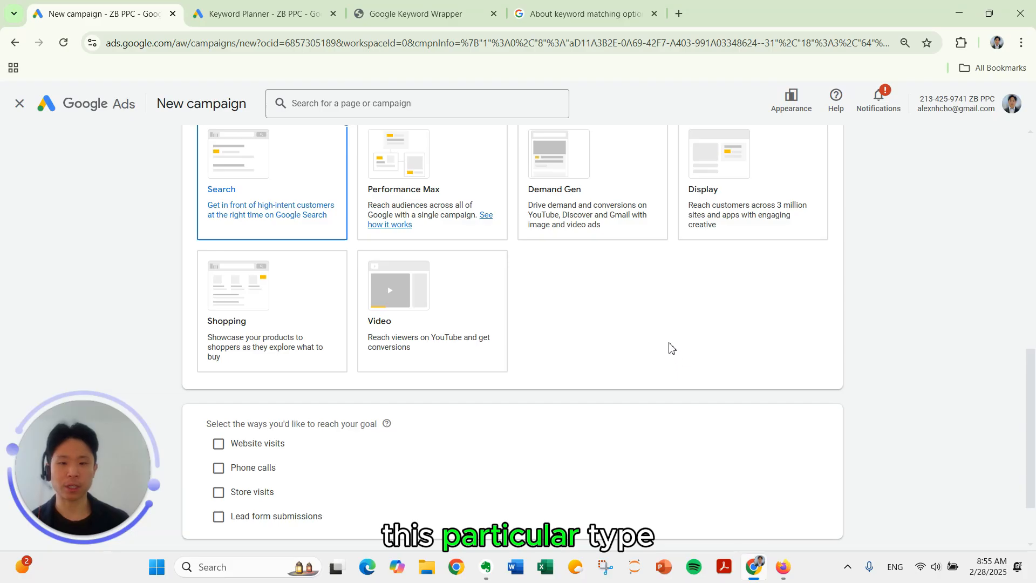
scroll(681, 372, "down", 1)
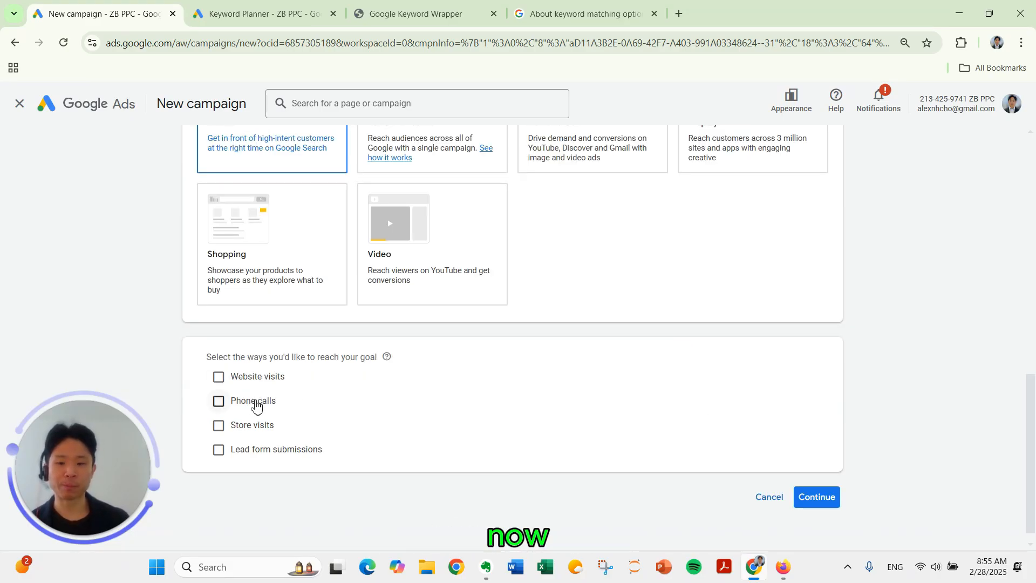
left_click(256, 406)
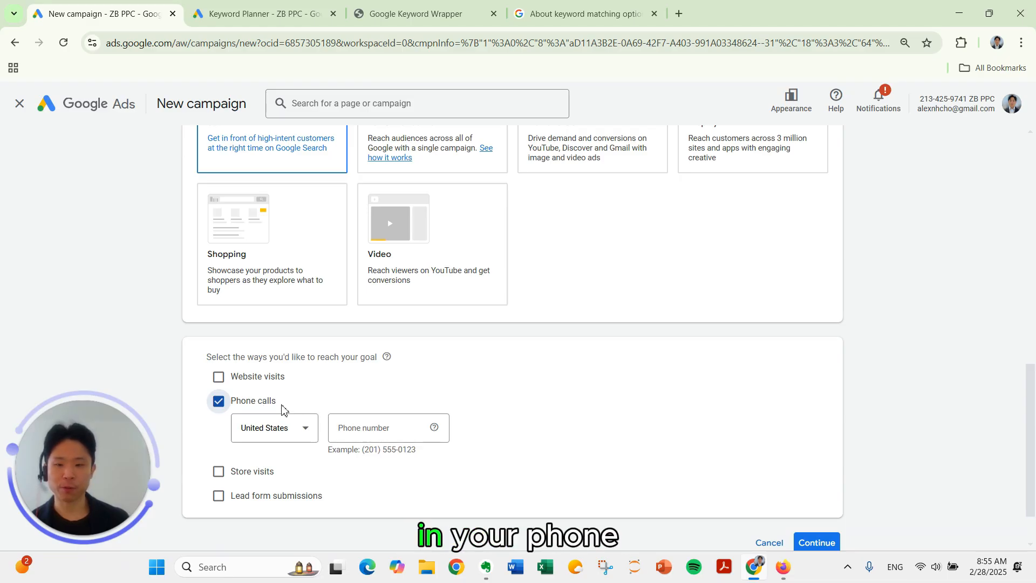
left_click(273, 402)
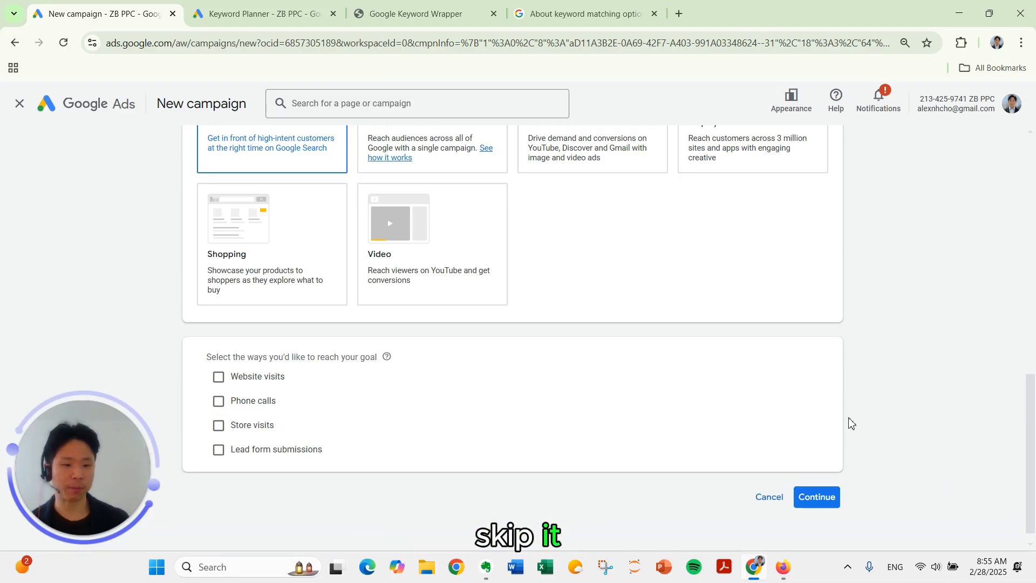
left_click(830, 493)
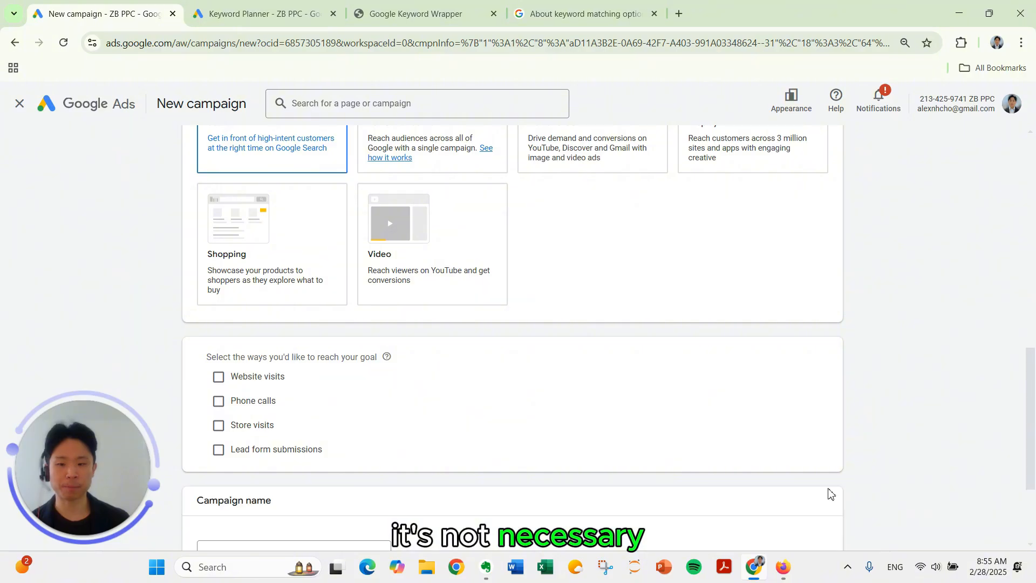
- Name the campaign "Local Web Design Leads" and start it as a new campaign rather than a saved draft
scroll(551, 430, "down", 3)
left_click(323, 410)
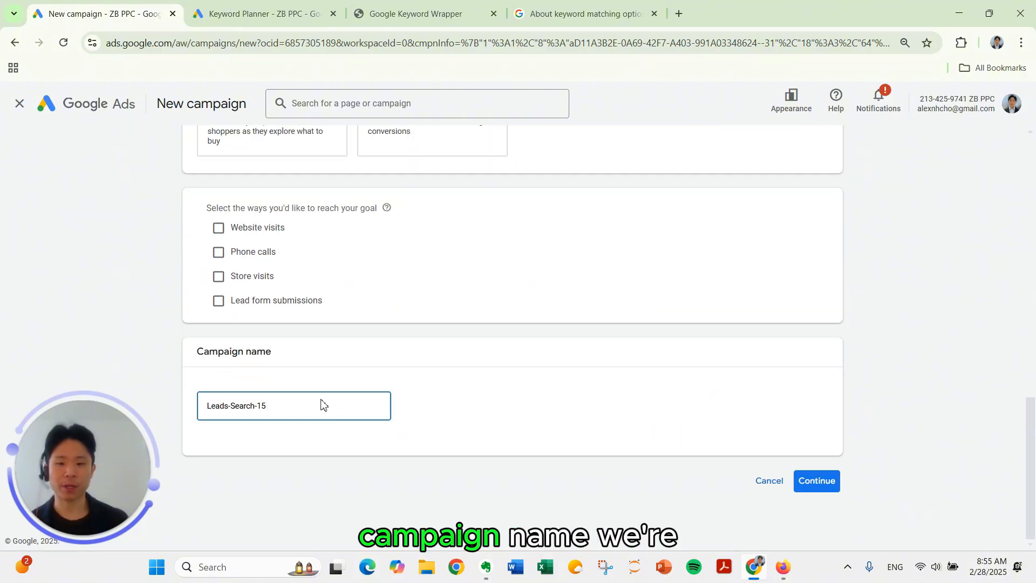
key("ctrl+a")
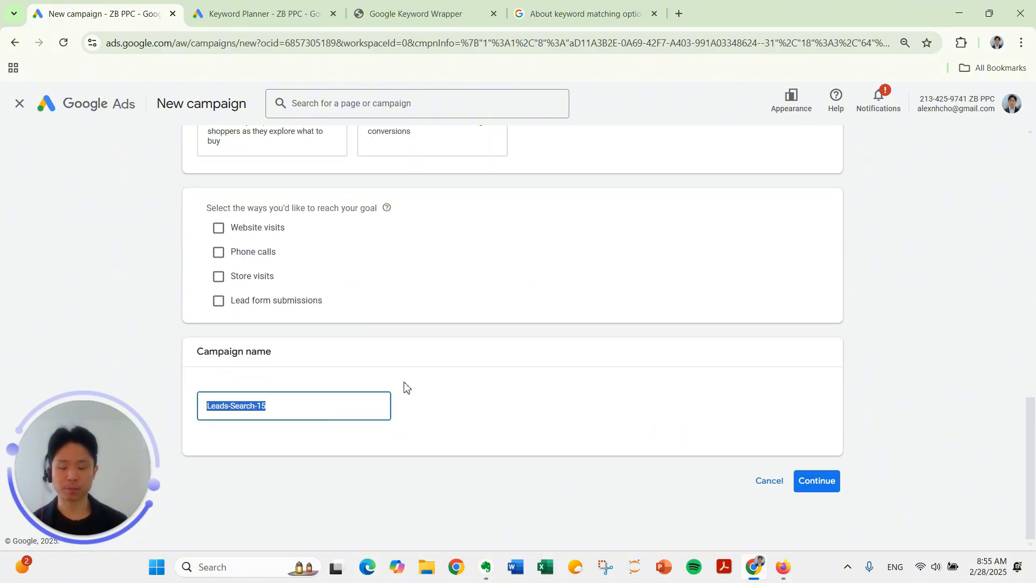
type("Local Web De")
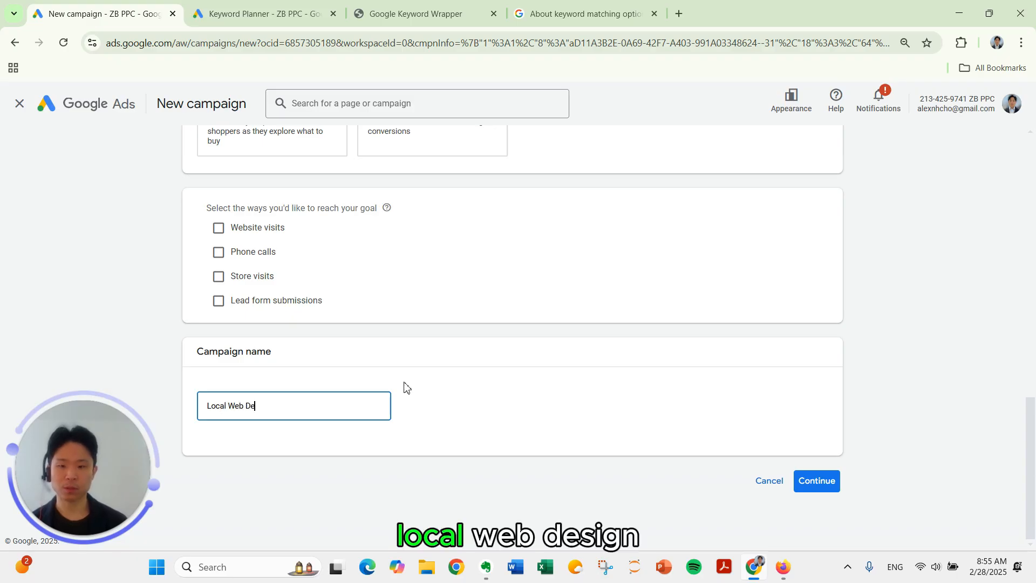
type("sign Leads")
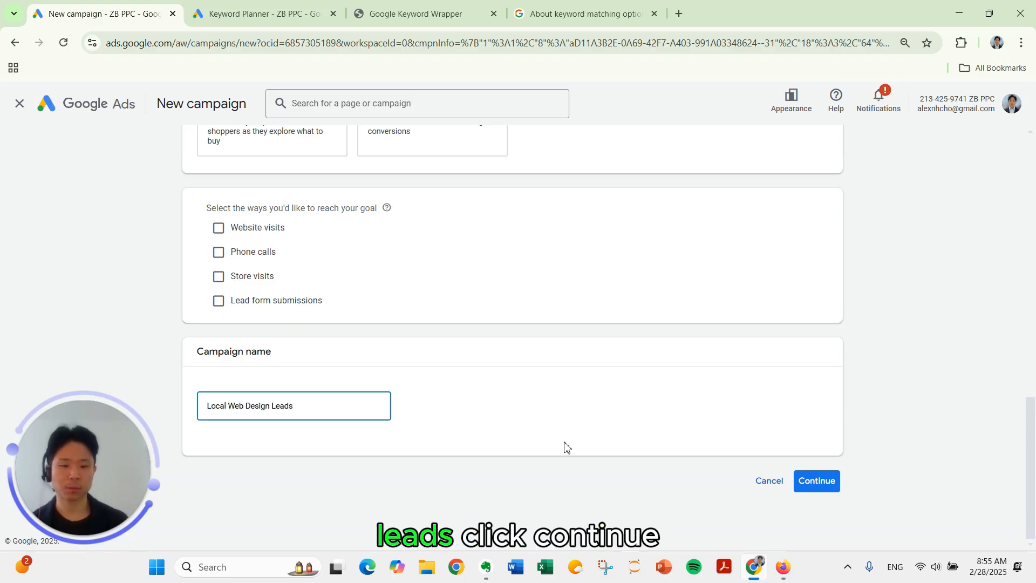
left_click(827, 481)
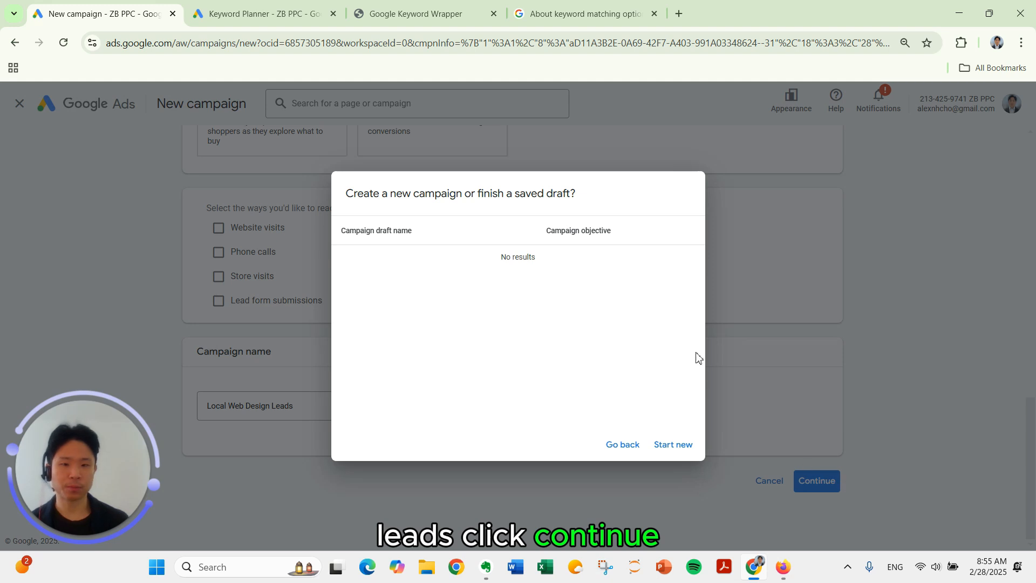
left_click(656, 449)
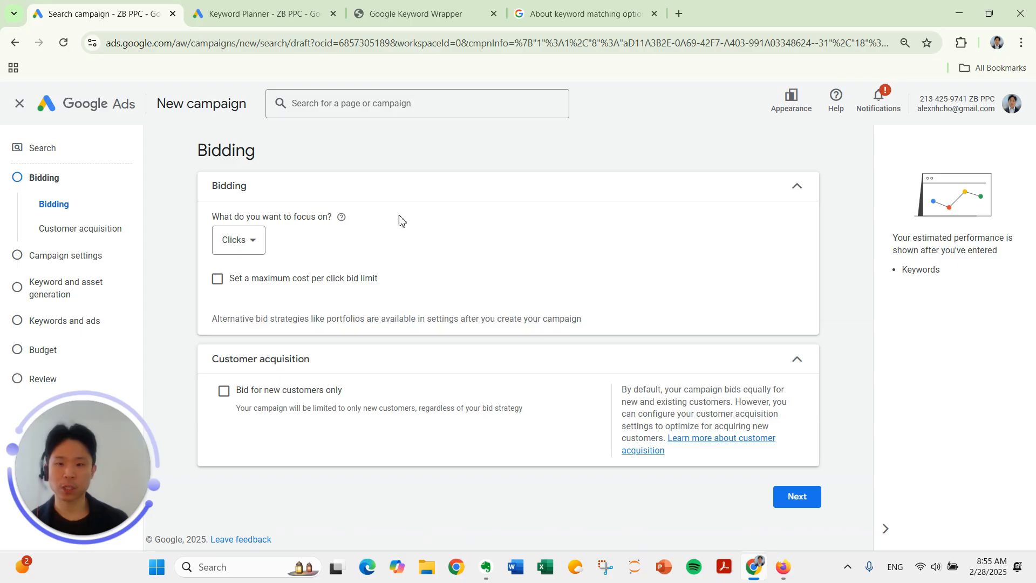
- Focus bidding on Clicks with a maximum CPC bid limit of $20, and proceed to the campaign settings
left_click(253, 238)
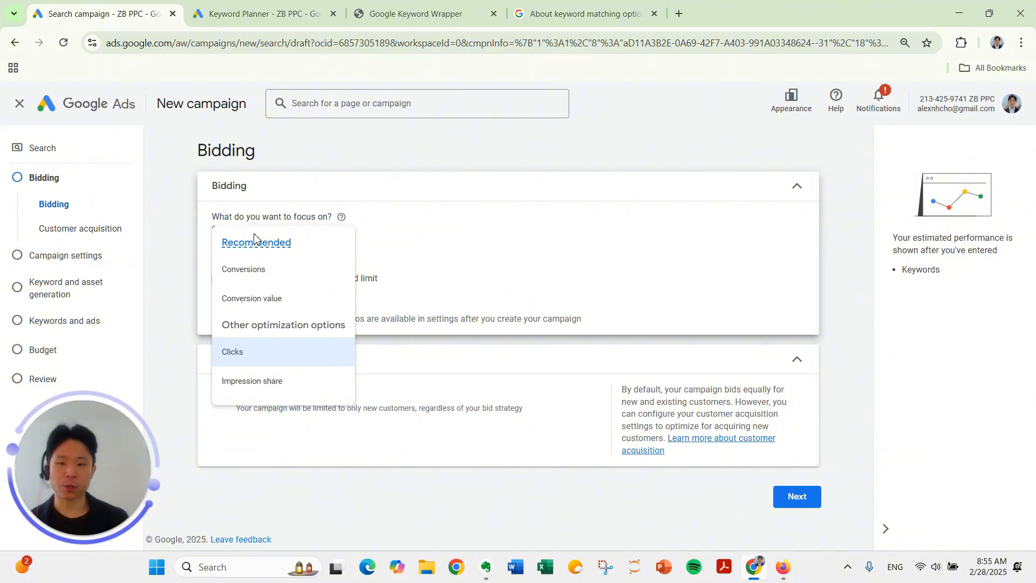
left_click(286, 354)
left_click(339, 290)
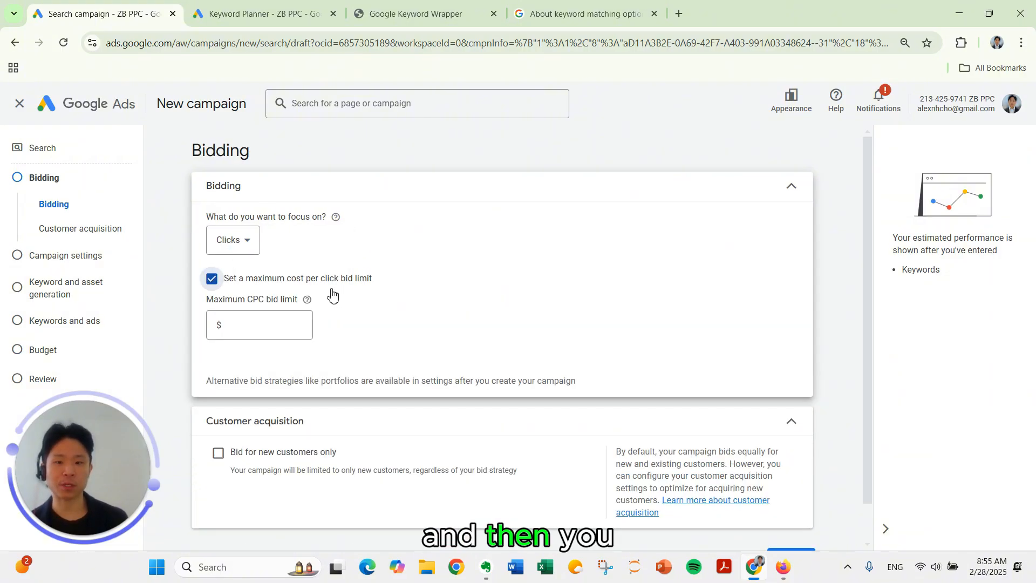
left_click(272, 325)
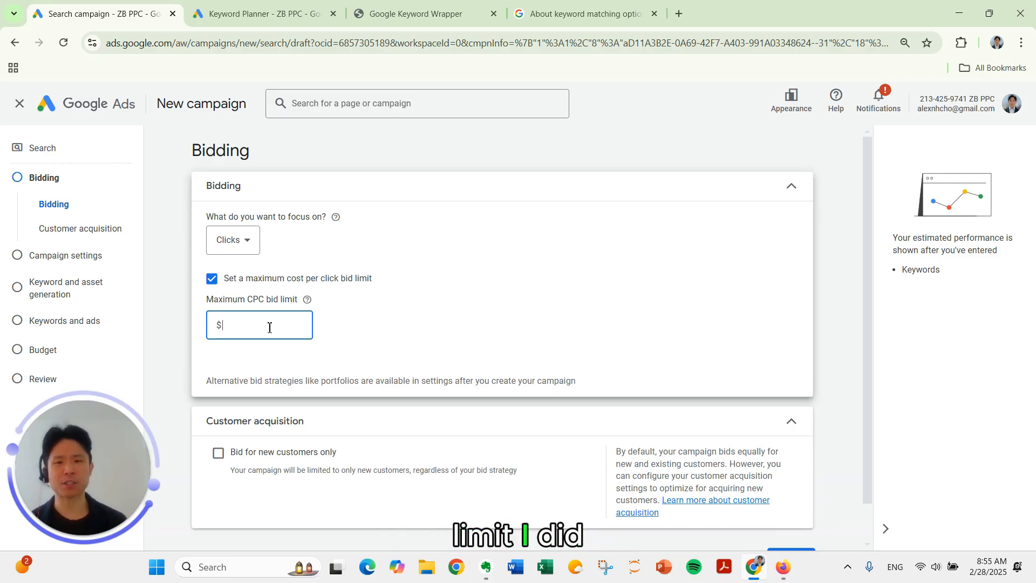
type("20")
left_click(528, 241)
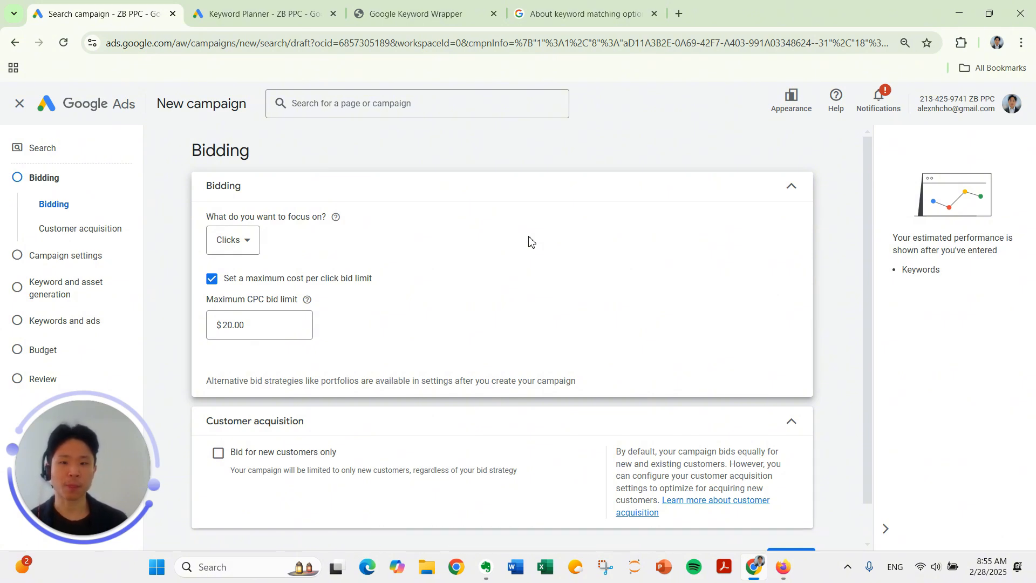
left_click(242, 240)
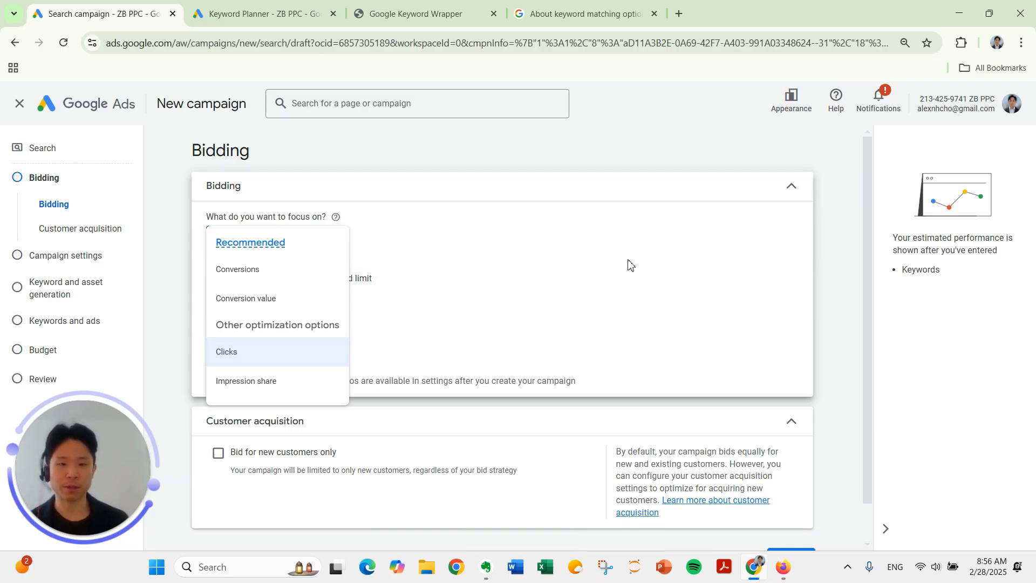
left_click(603, 263)
scroll(548, 266, "down", 1)
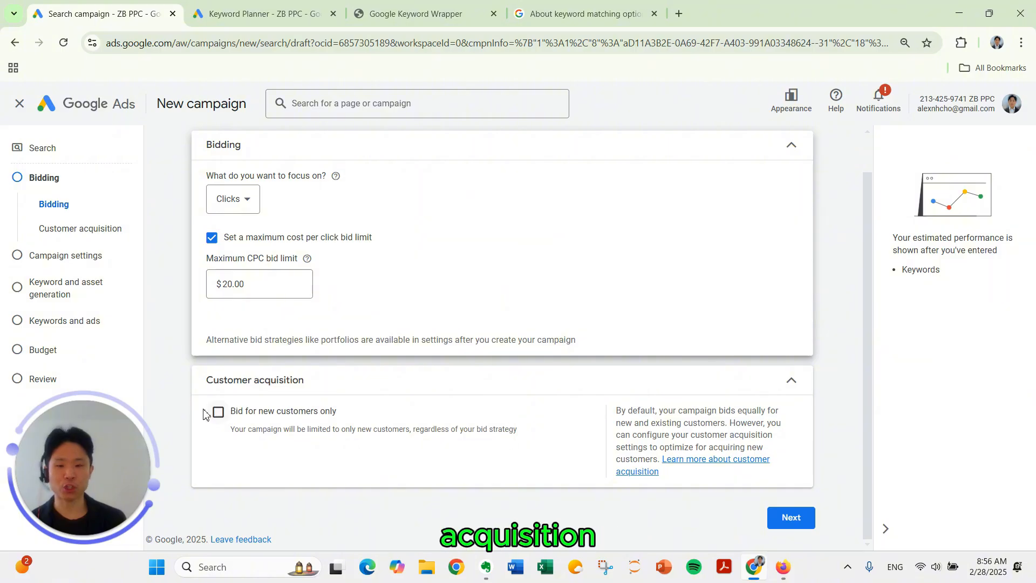
left_click(782, 516)
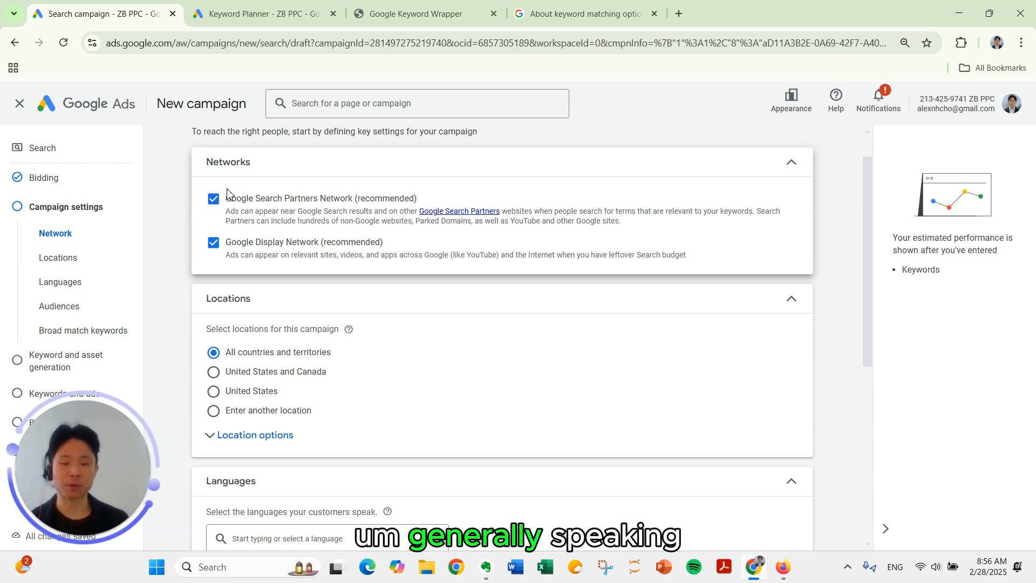
- Exclude both the Google Search Partners Network and the Google Display Network from the campaign's networks
left_click(216, 201)
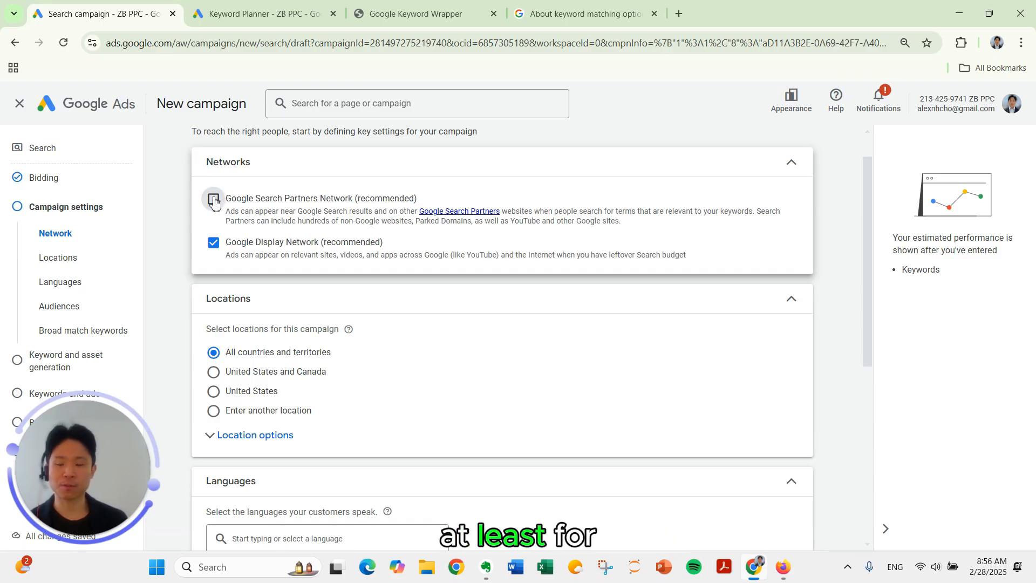
left_click(213, 292)
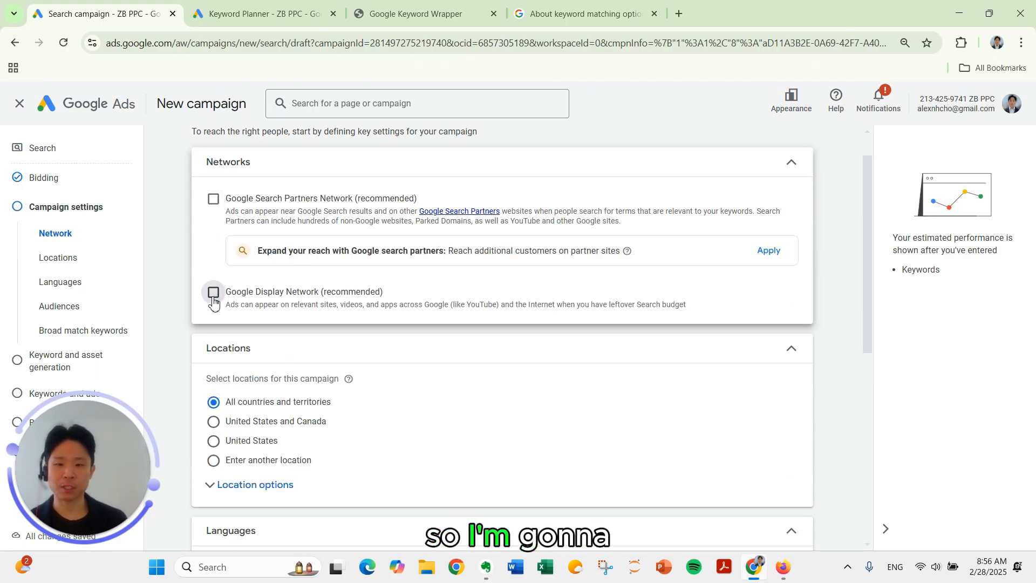
scroll(160, 275, "down", 1)
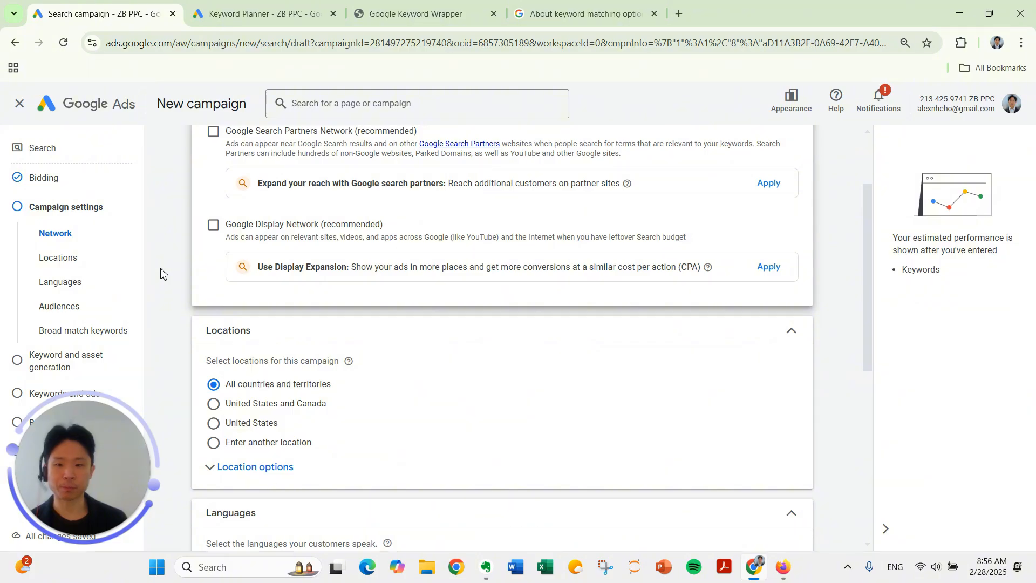
scroll(164, 273, "down", 1)
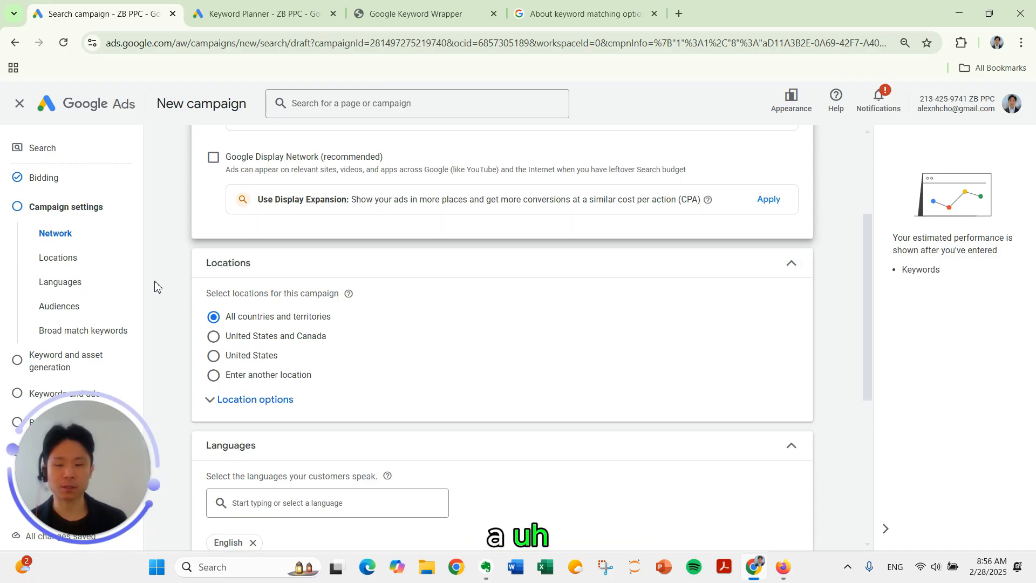
- Set the campaign to a custom location and include the Charlotte NC, United States Nielsen DMA region
scroll(166, 290, "down", 1)
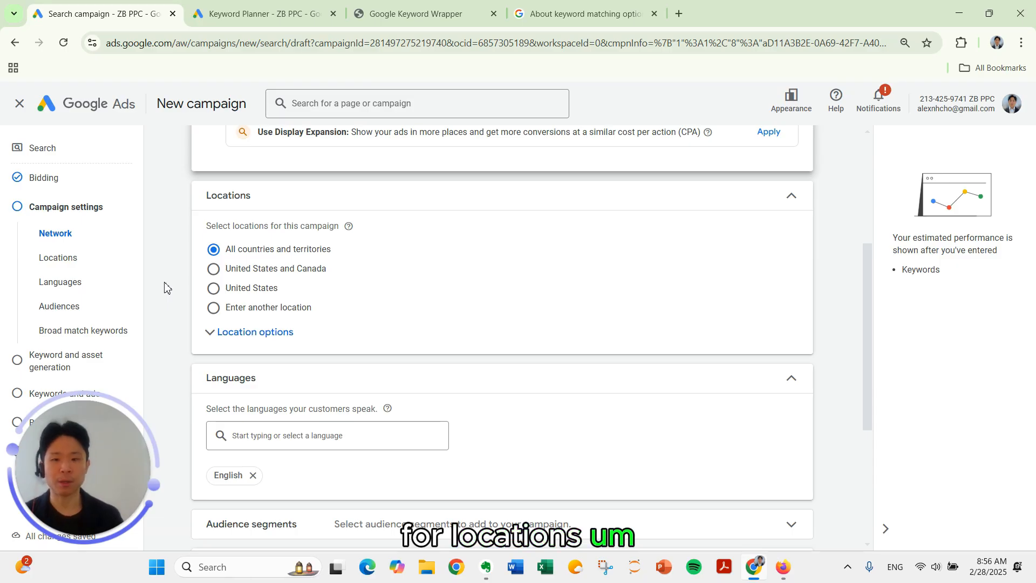
scroll(188, 249, "down", 1)
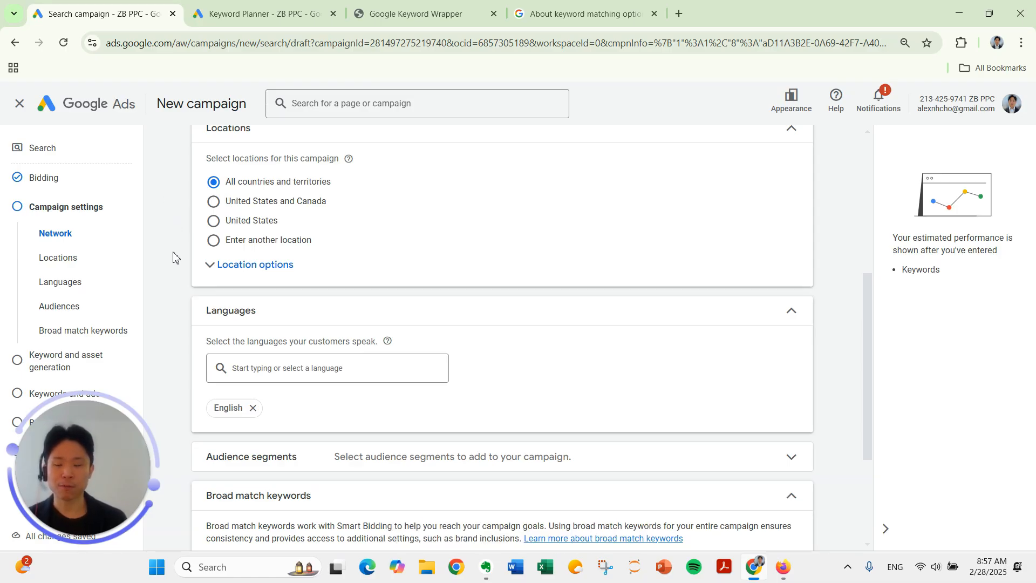
left_click(213, 240)
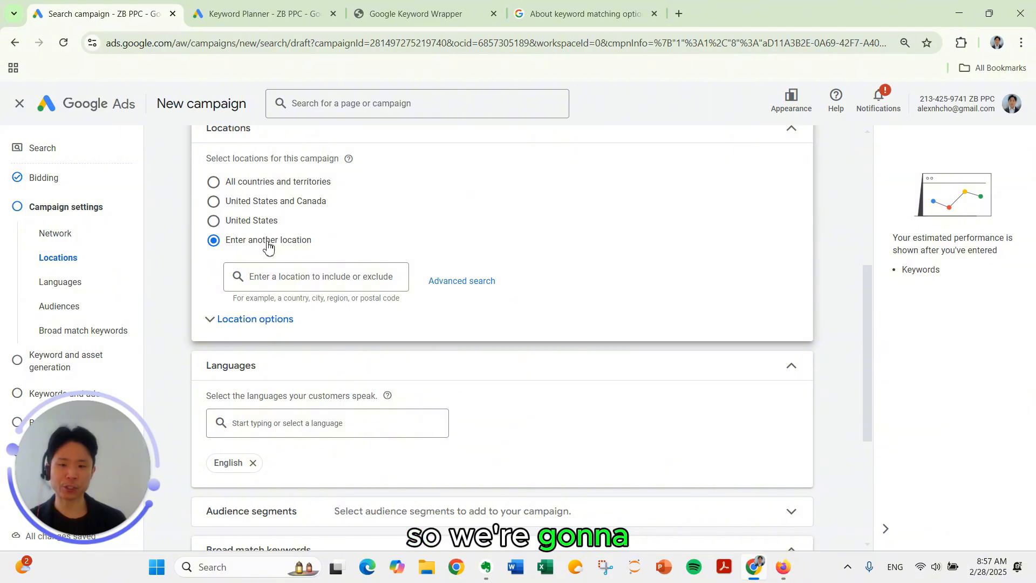
left_click(286, 278)
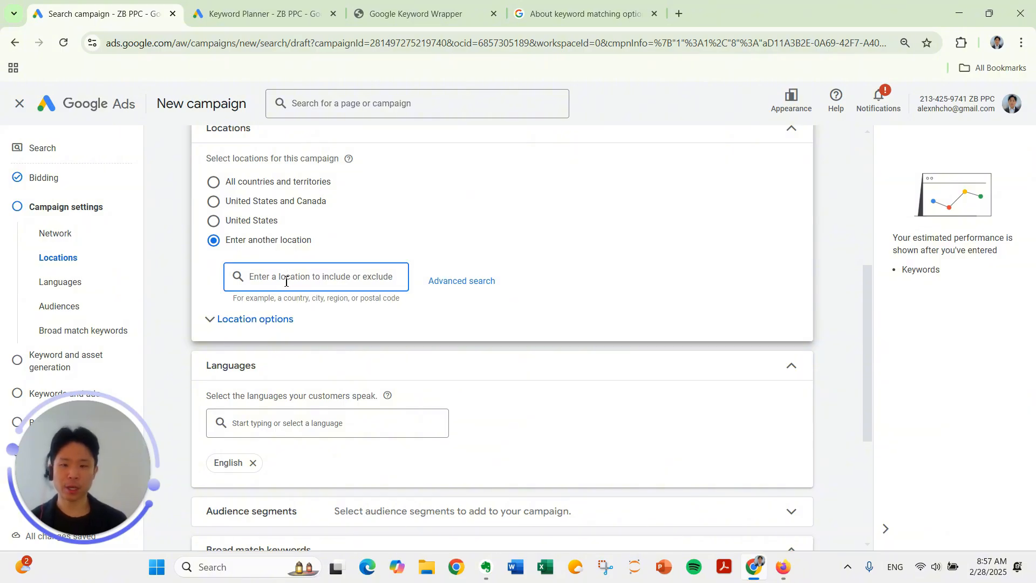
type("Charl")
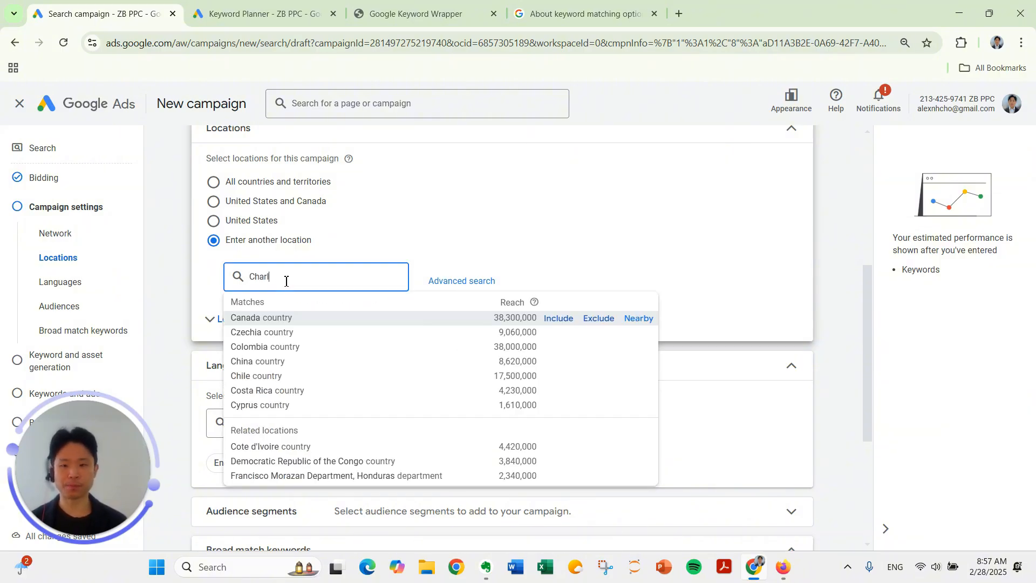
type("otte")
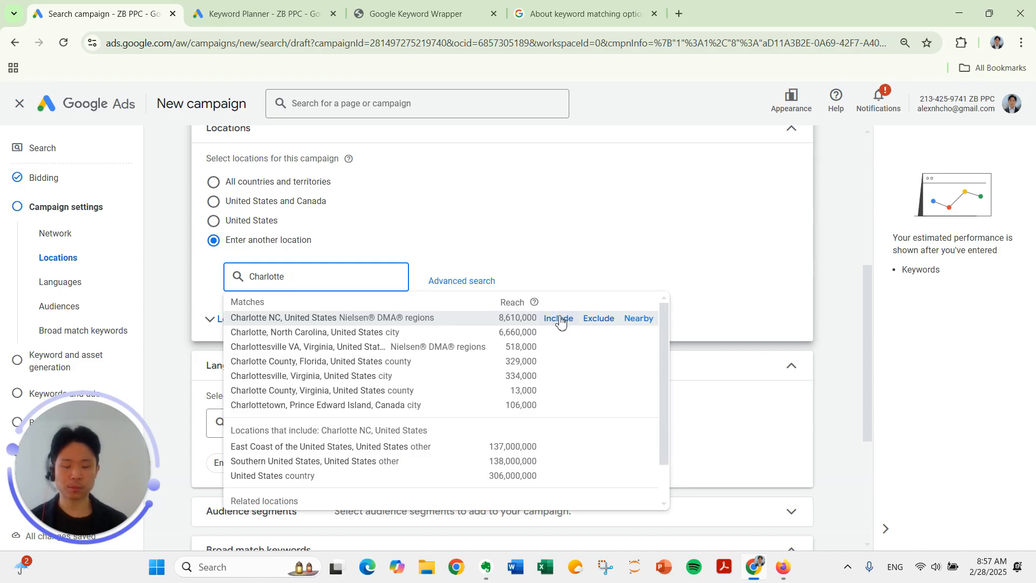
left_click(560, 319)
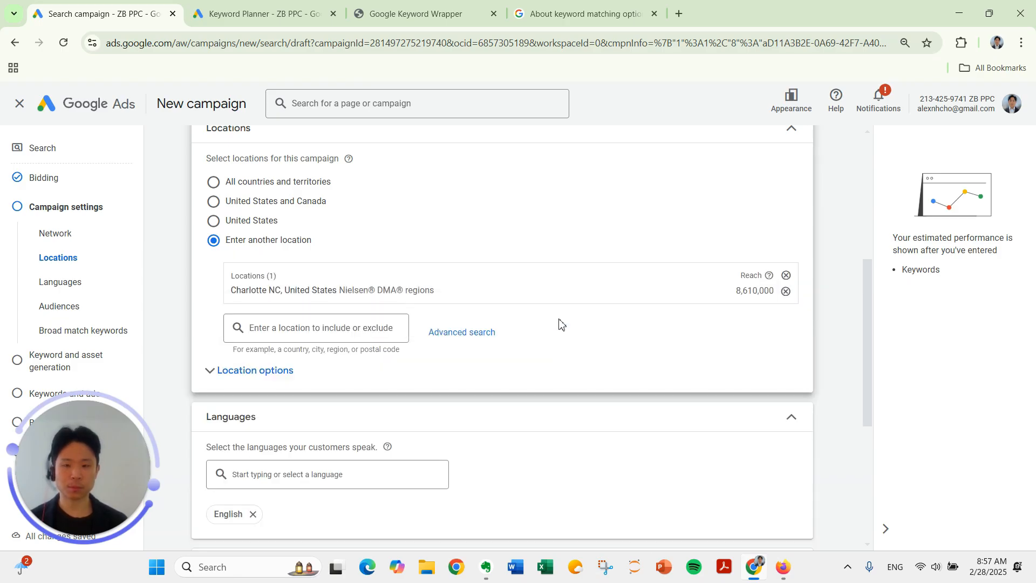
- Restrict the location targeting to Presence: People in or regularly in your included locations
left_click(270, 369)
scroll(275, 384, "down", 2)
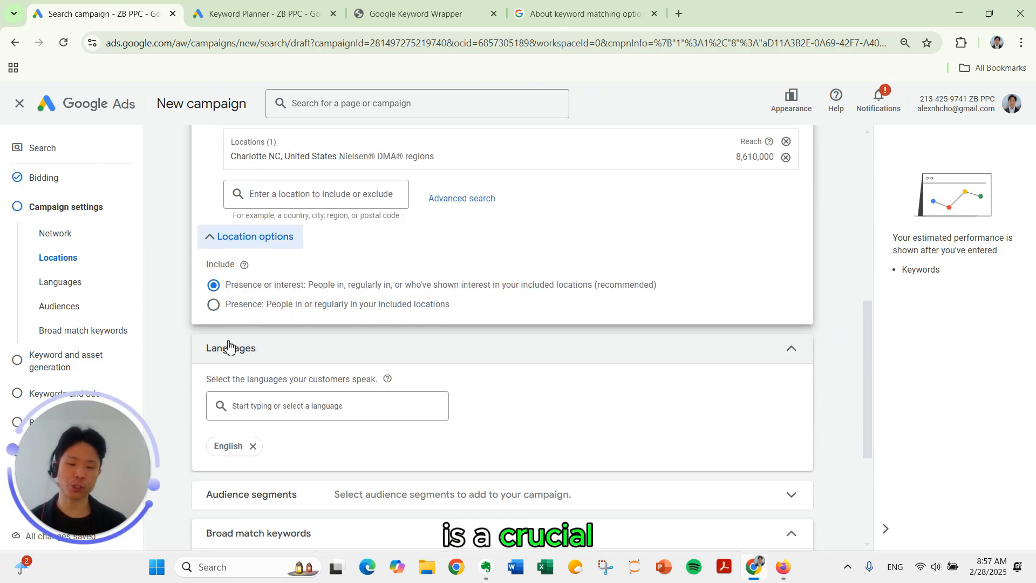
left_click(212, 307)
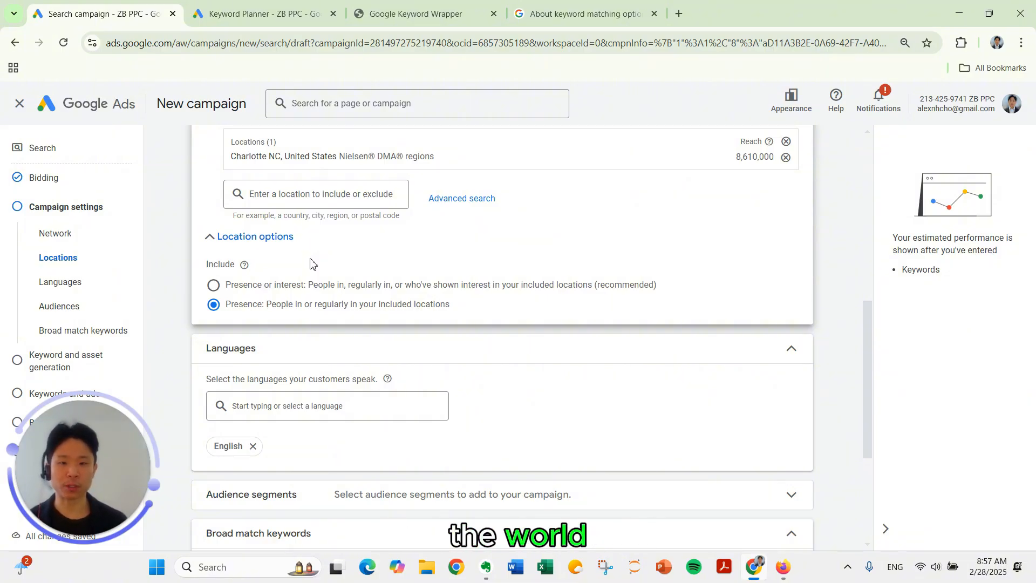
- Expand the audience segments and browse to the in-market category of what people are actively researching or planning
scroll(257, 237, "down", 1)
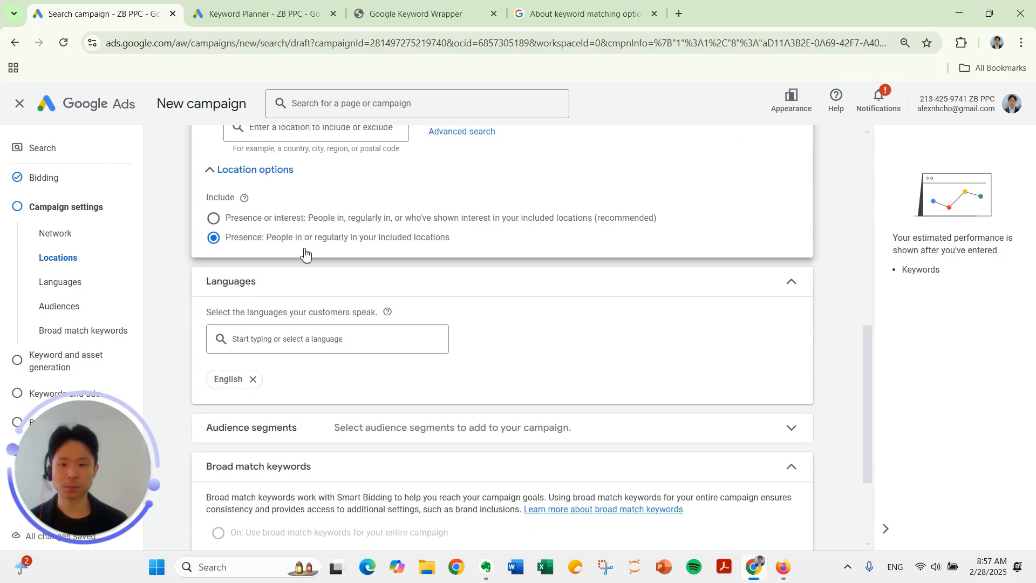
scroll(301, 243, "down", 2)
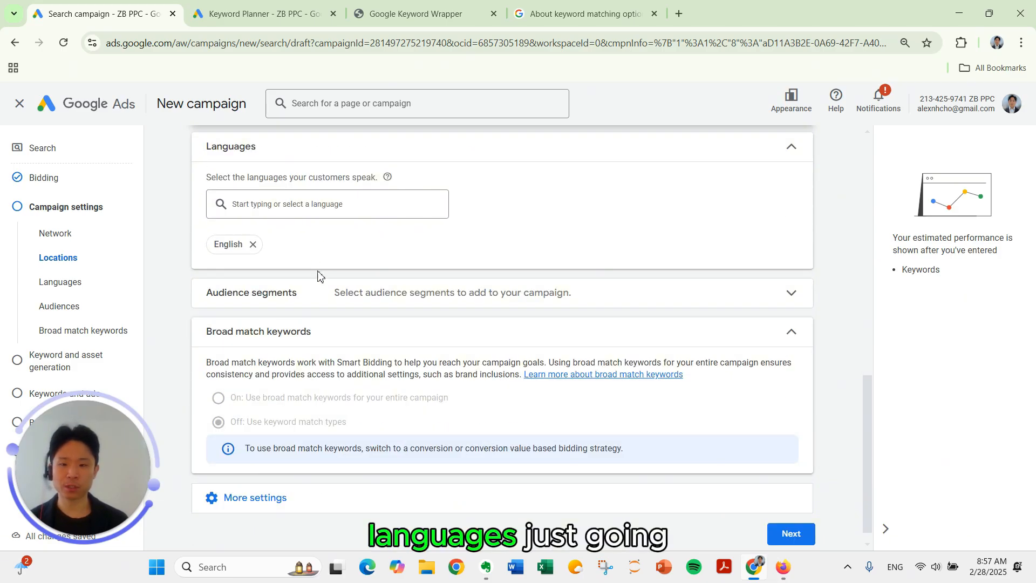
left_click(318, 292)
scroll(317, 292, "down", 1)
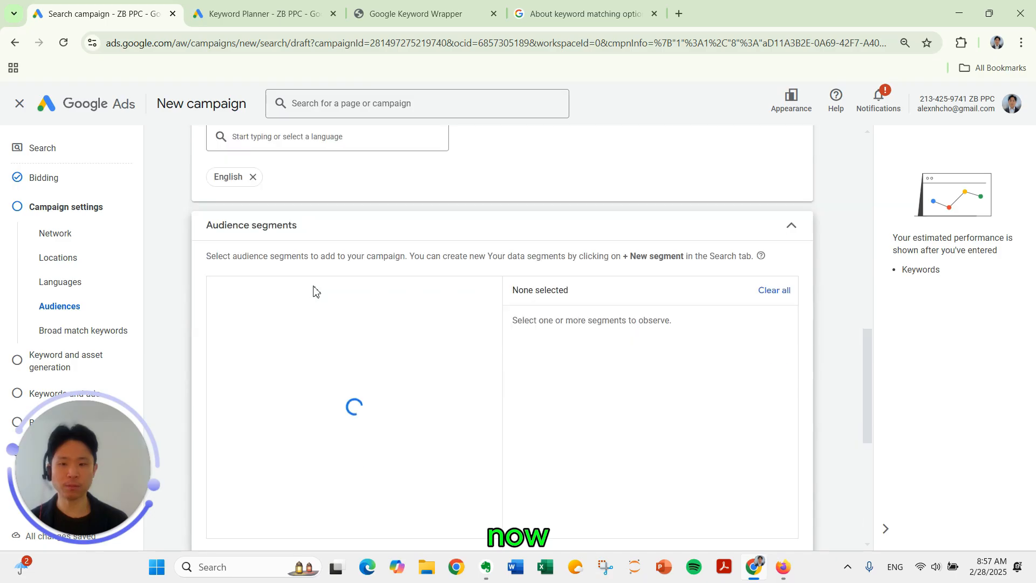
scroll(165, 259, "down", 1)
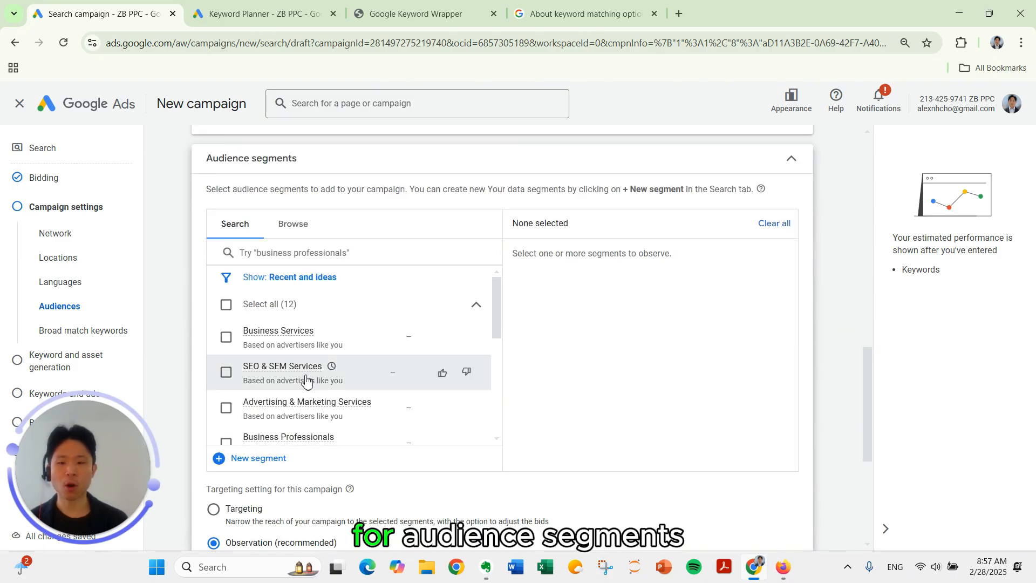
scroll(306, 381, "up", 1)
scroll(531, 232, "down", 1)
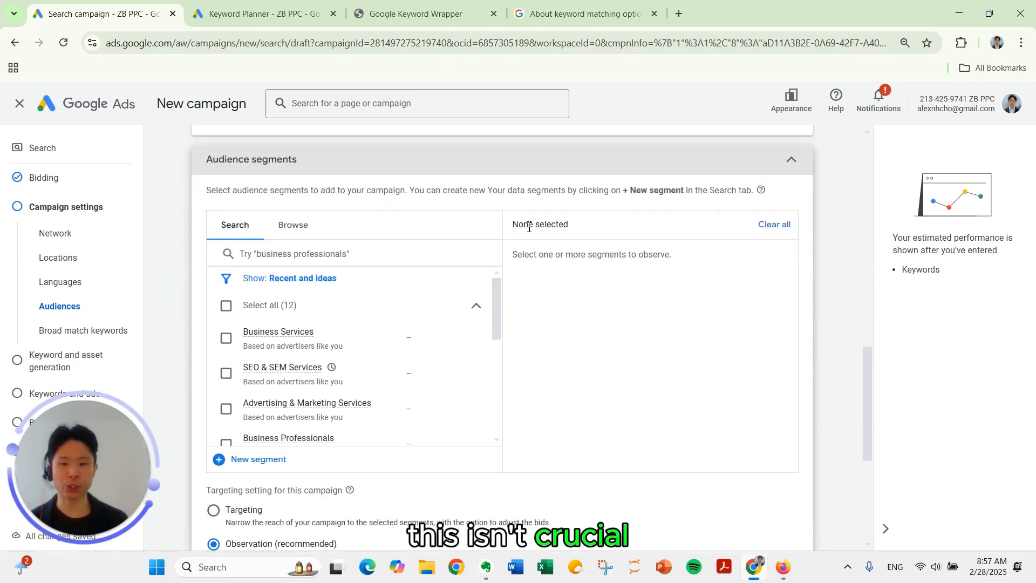
scroll(532, 229, "down", 1)
scroll(542, 237, "up", 1)
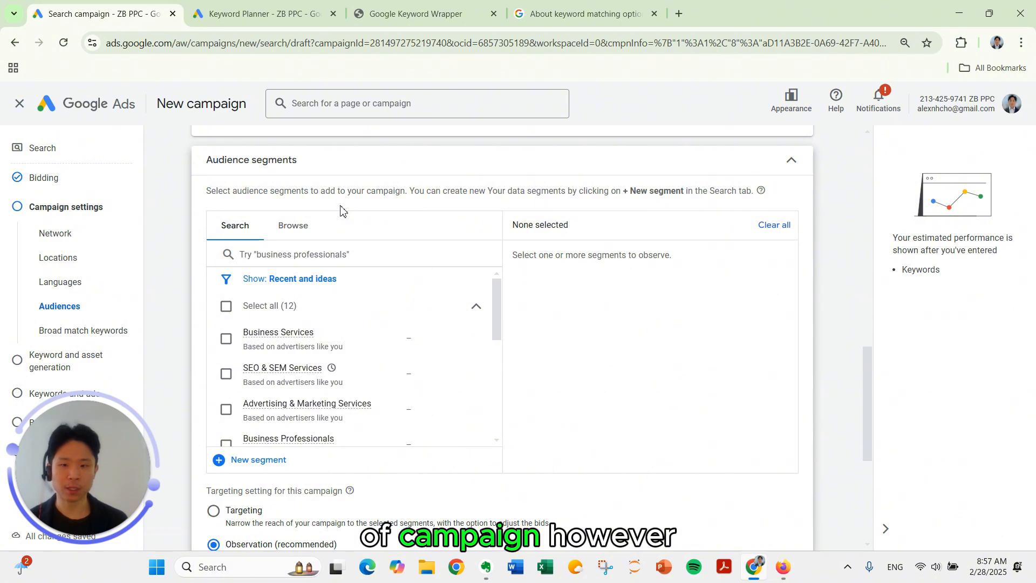
left_click(290, 224)
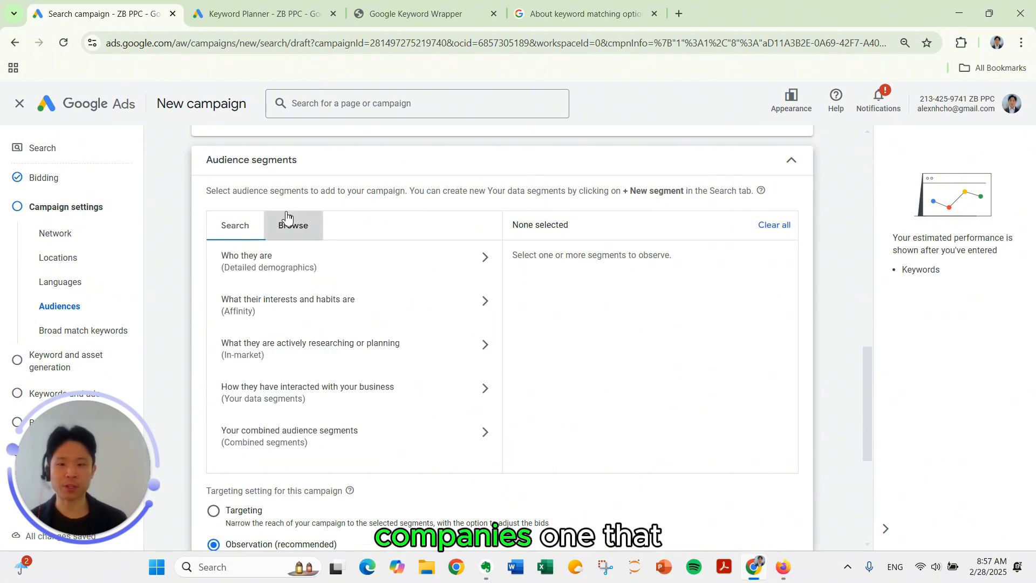
left_click(428, 351)
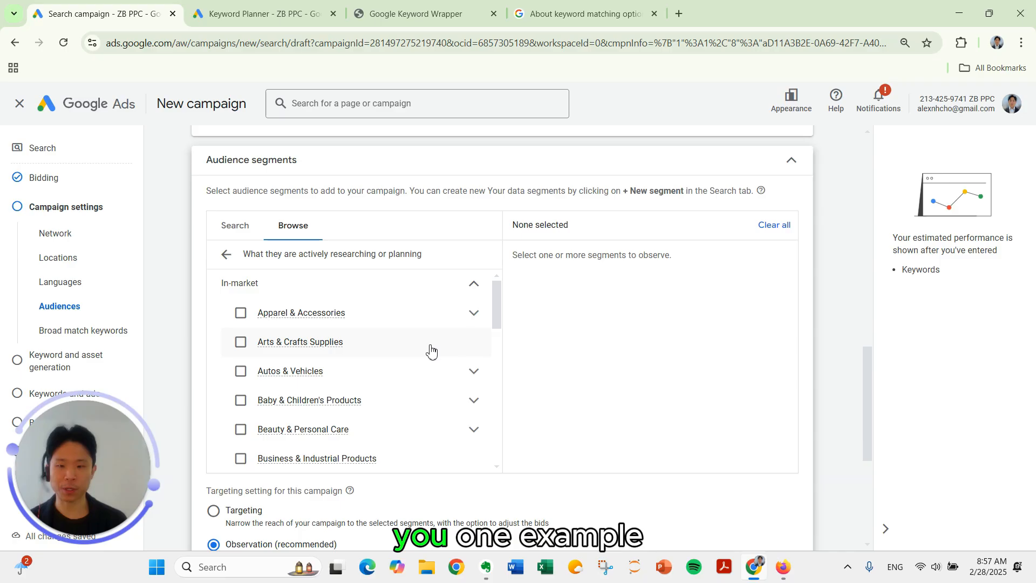
left_click(226, 255)
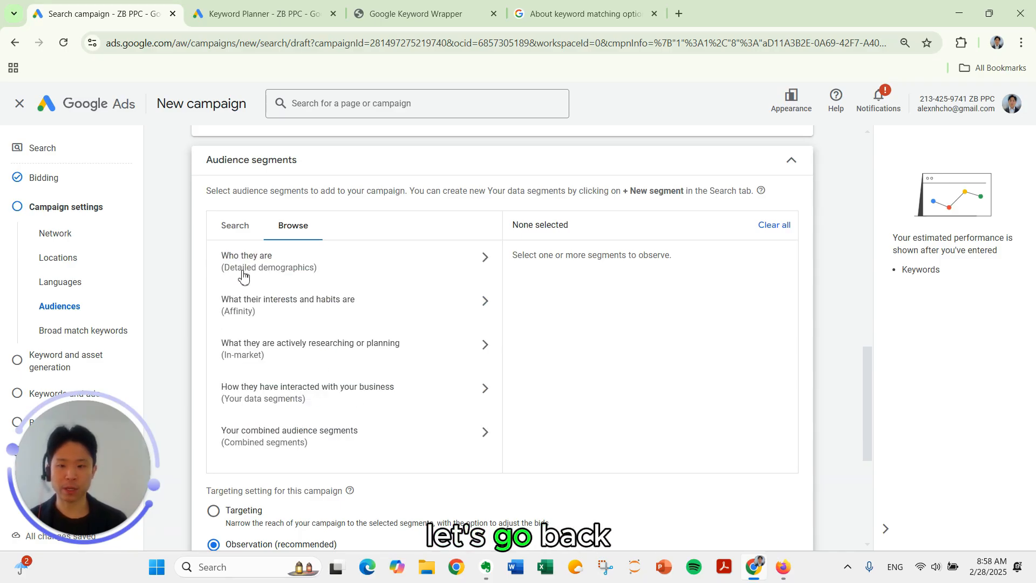
left_click(316, 360)
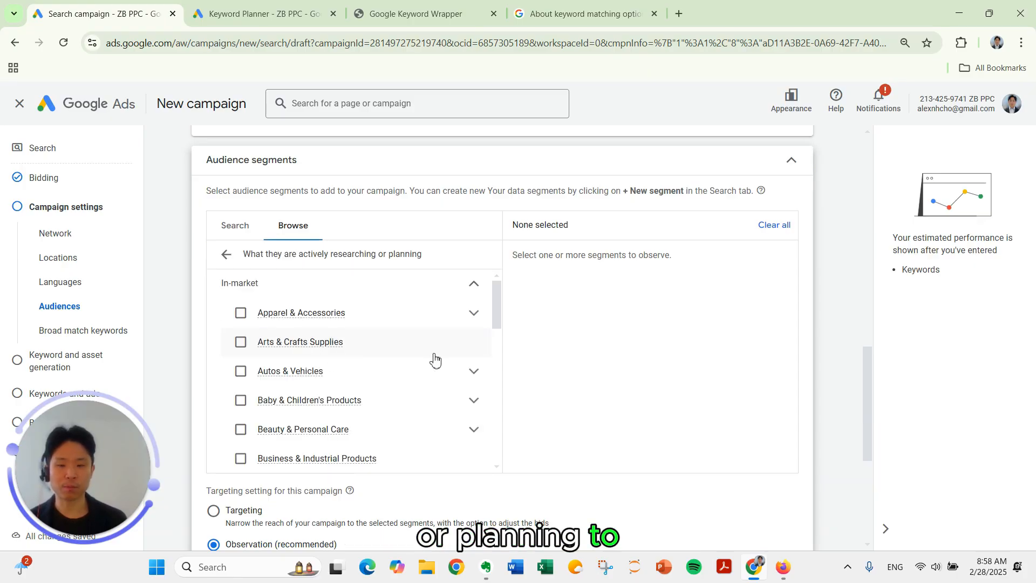
- Add the Web Services in-market segment from Business Services > Business Technology, keeping its targeting setting on Observation
scroll(426, 359, "down", 1)
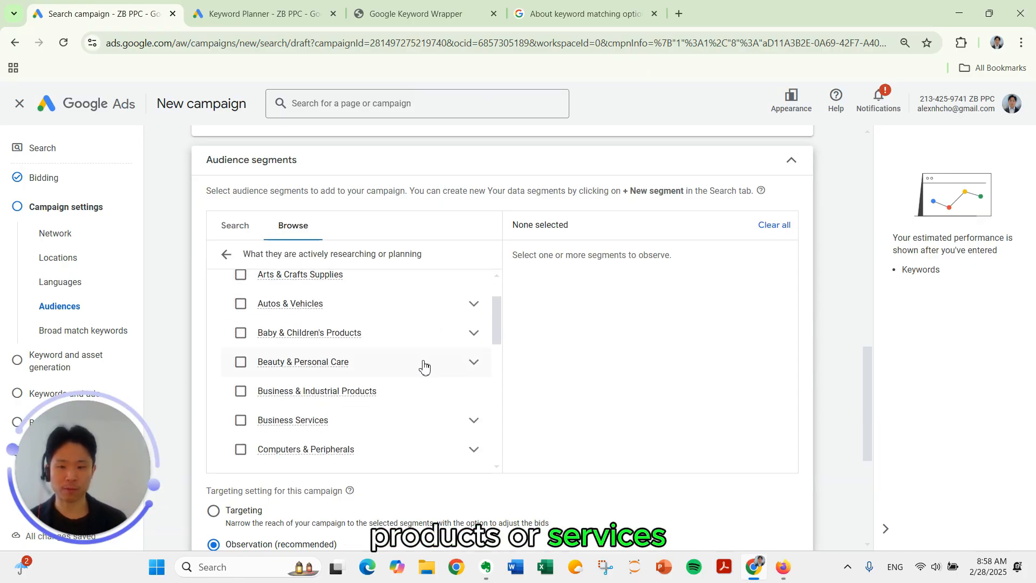
scroll(423, 365, "down", 1)
left_click(475, 353)
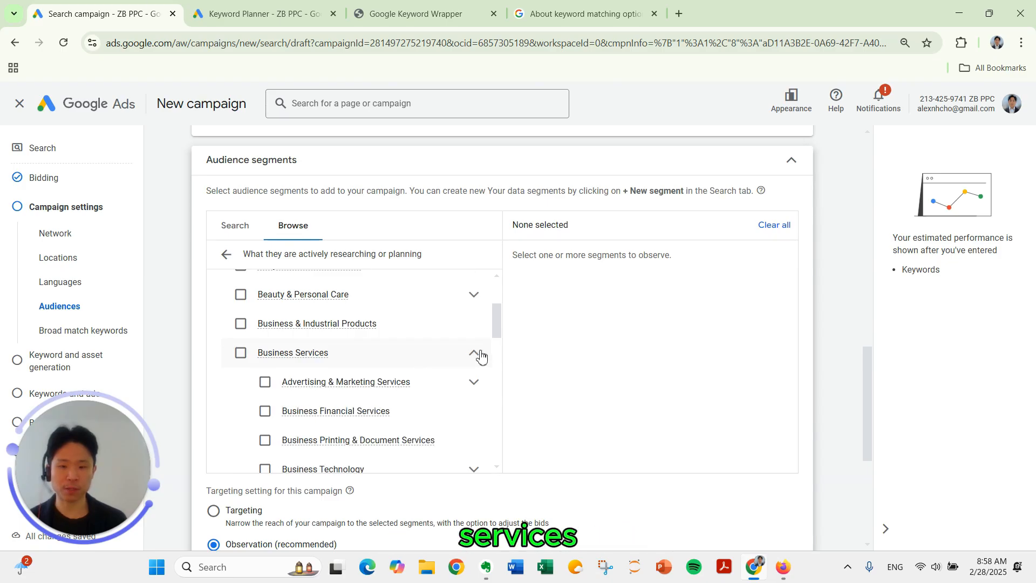
scroll(474, 356, "down", 3)
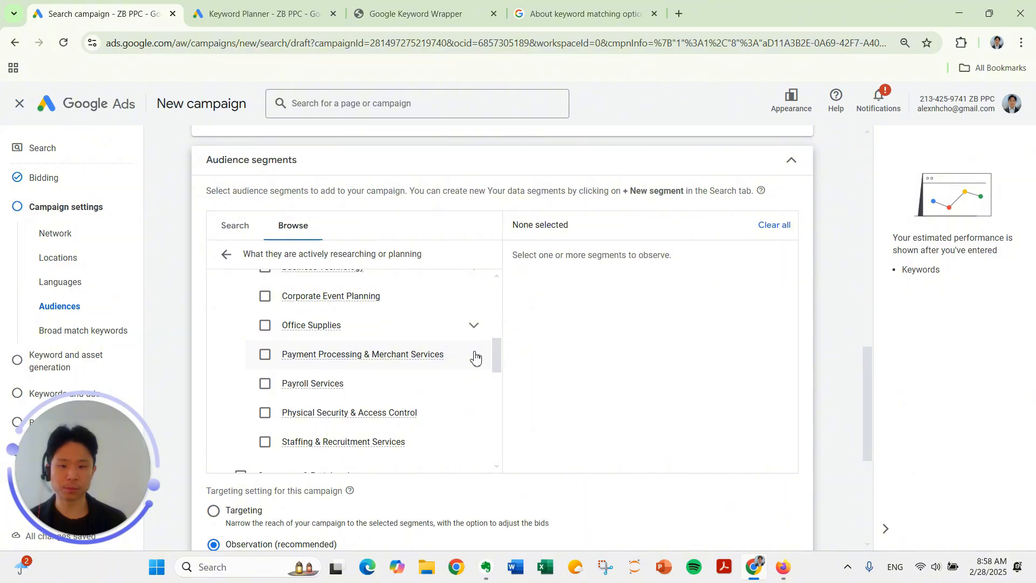
scroll(475, 356, "up", 1)
scroll(475, 356, "up", 1)
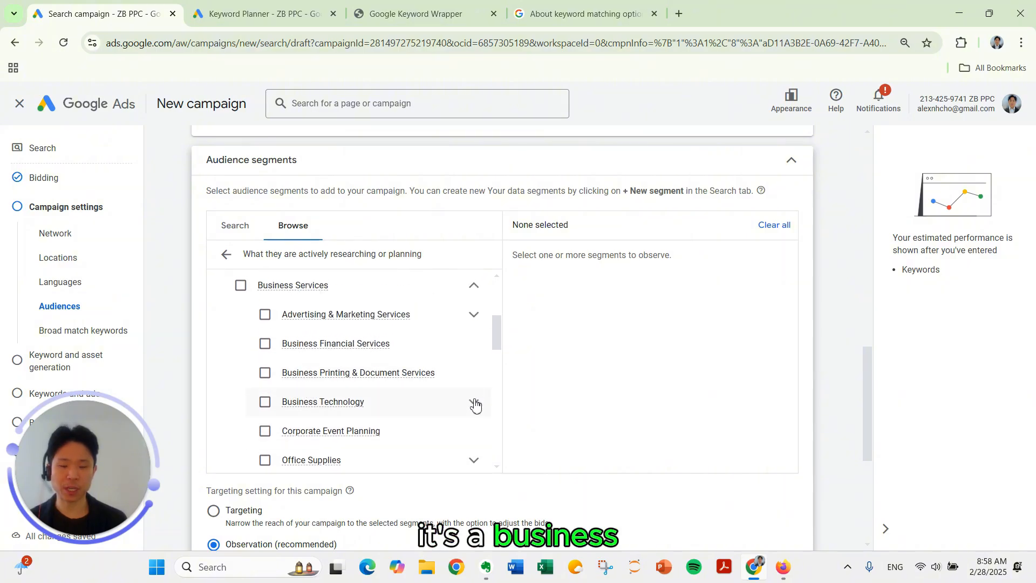
left_click(474, 401)
scroll(475, 405, "down", 1)
scroll(475, 405, "down", 1)
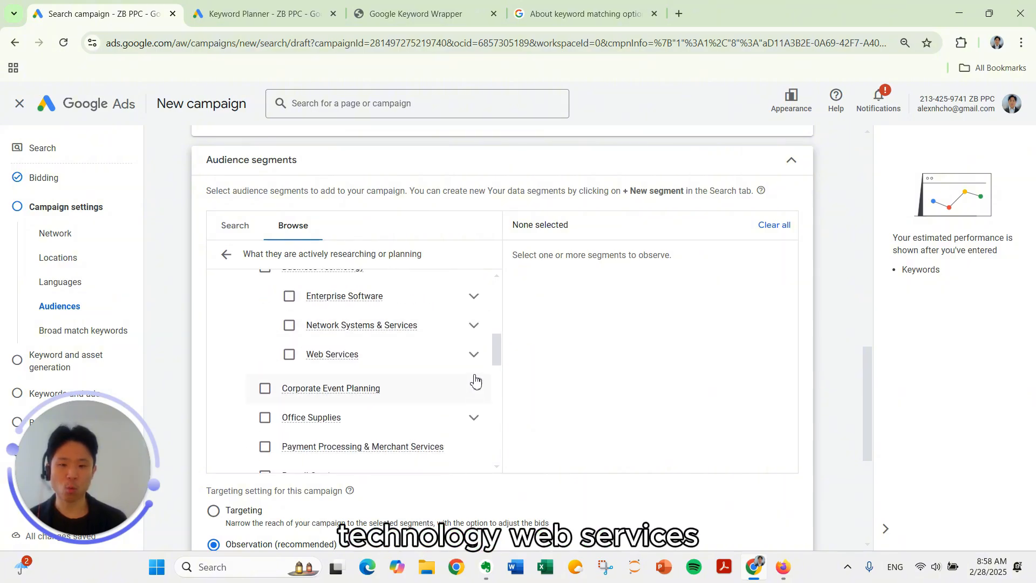
left_click(473, 356)
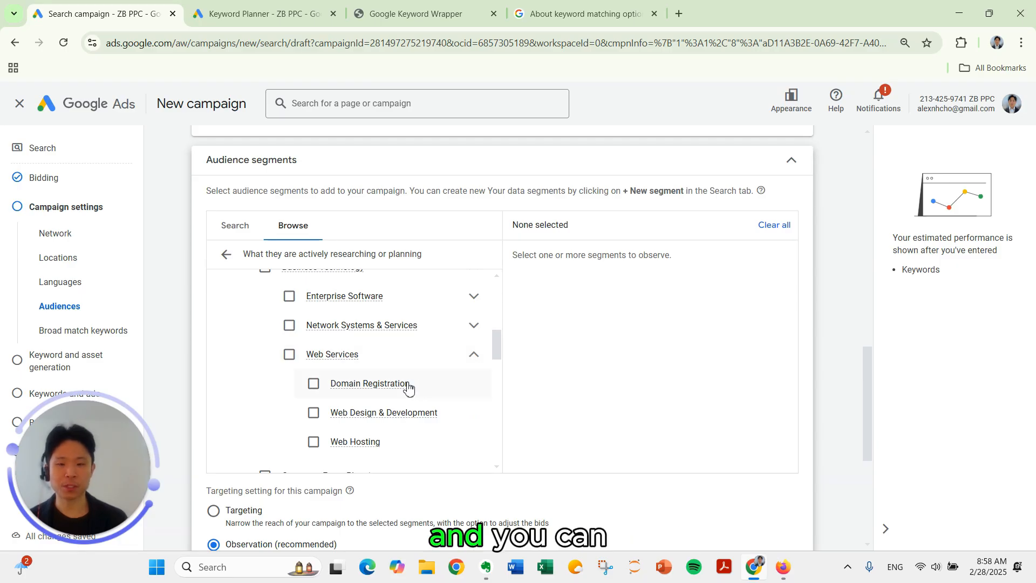
mouse_move(407, 384)
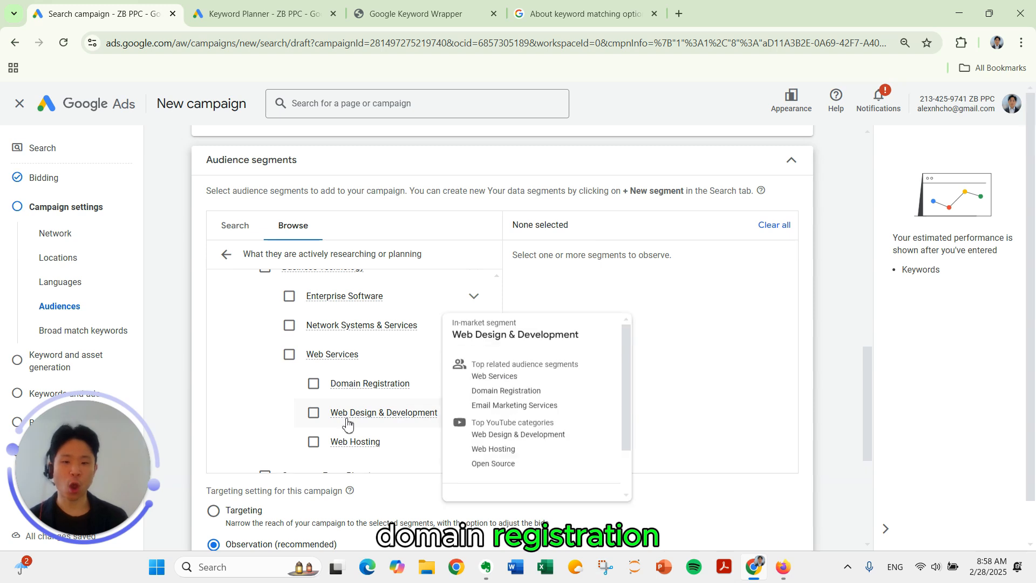
mouse_move(337, 443)
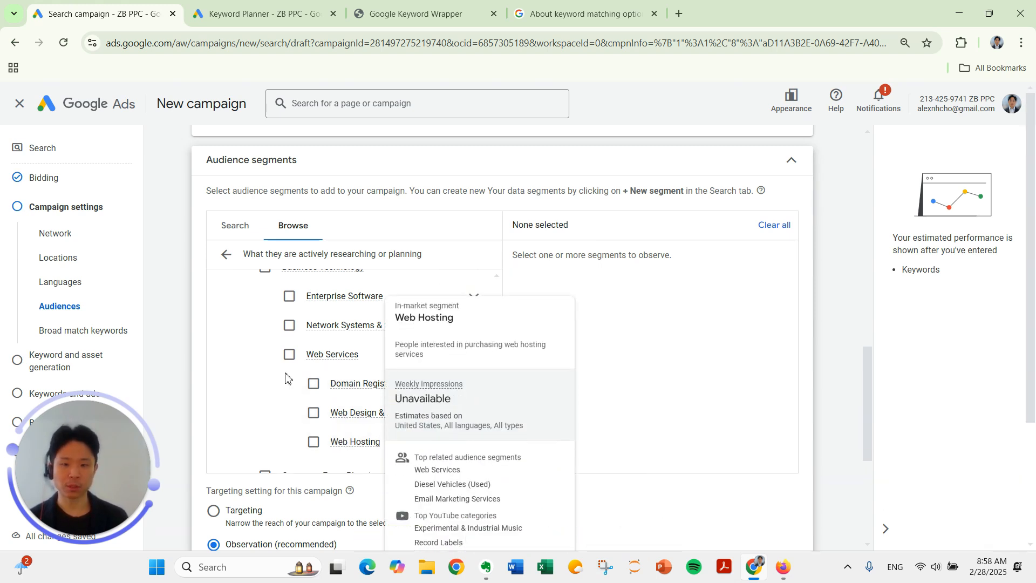
left_click(289, 354)
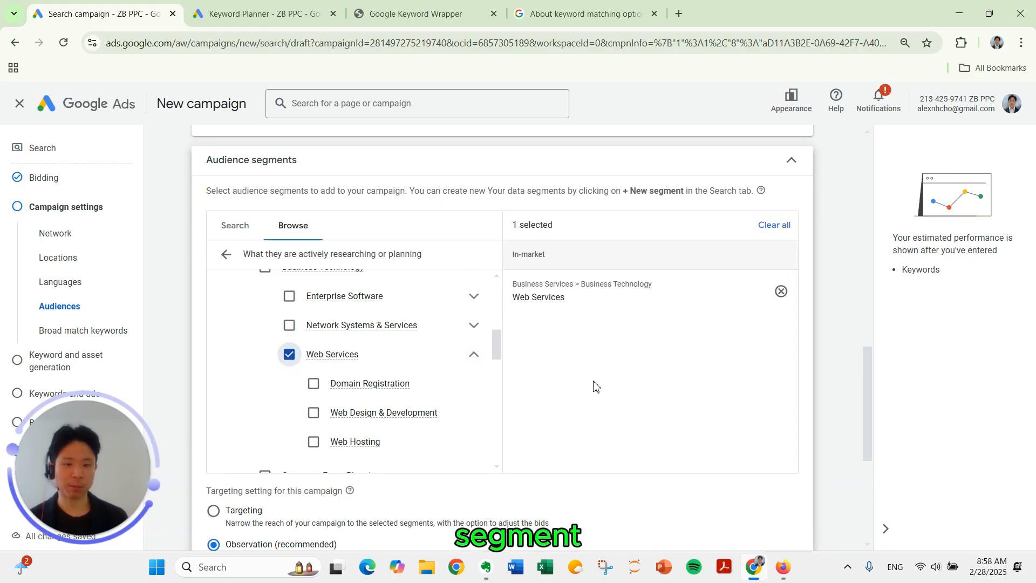
scroll(595, 385, "down", 3)
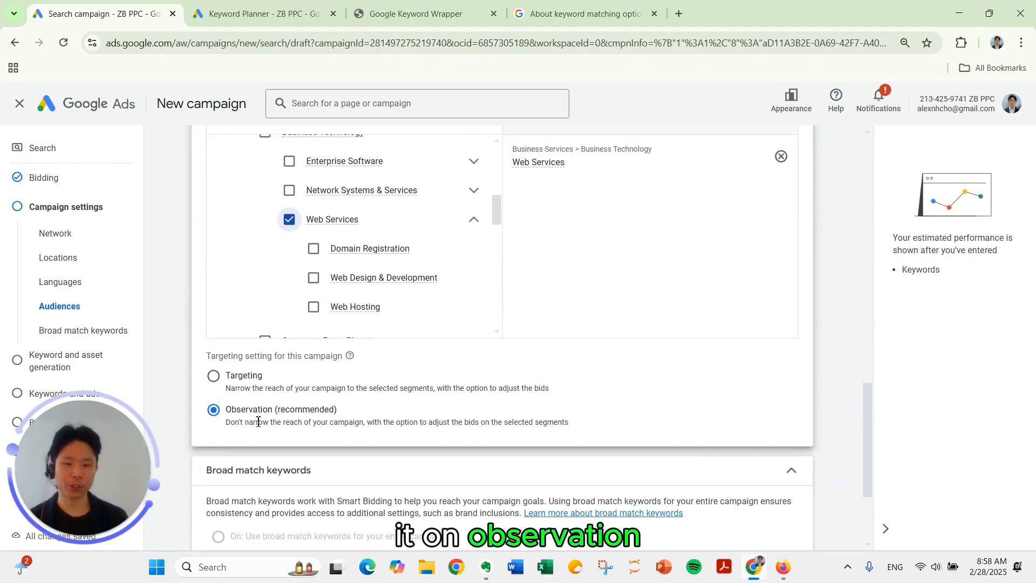
scroll(558, 400, "up", 2)
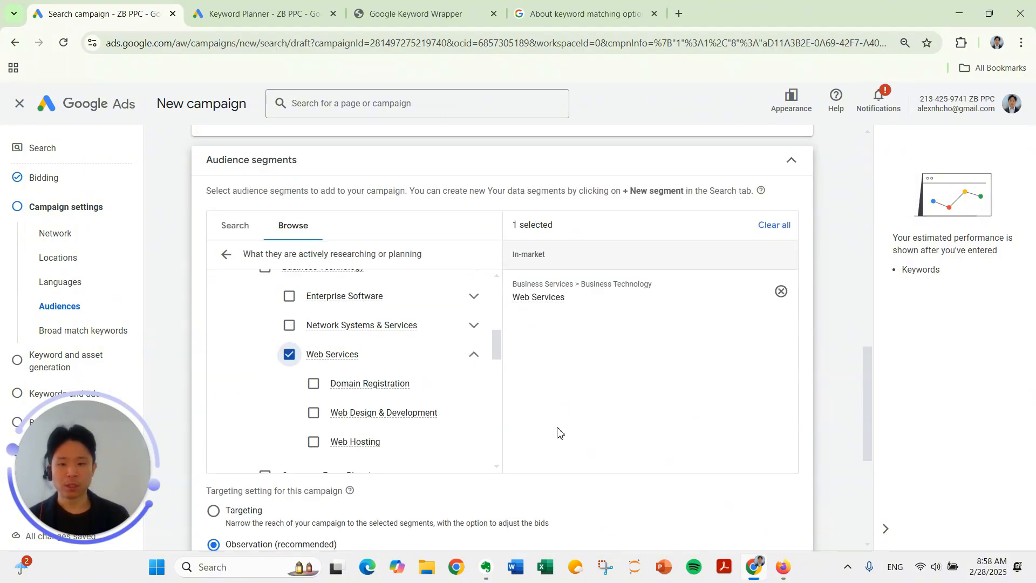
scroll(542, 440, "down", 1)
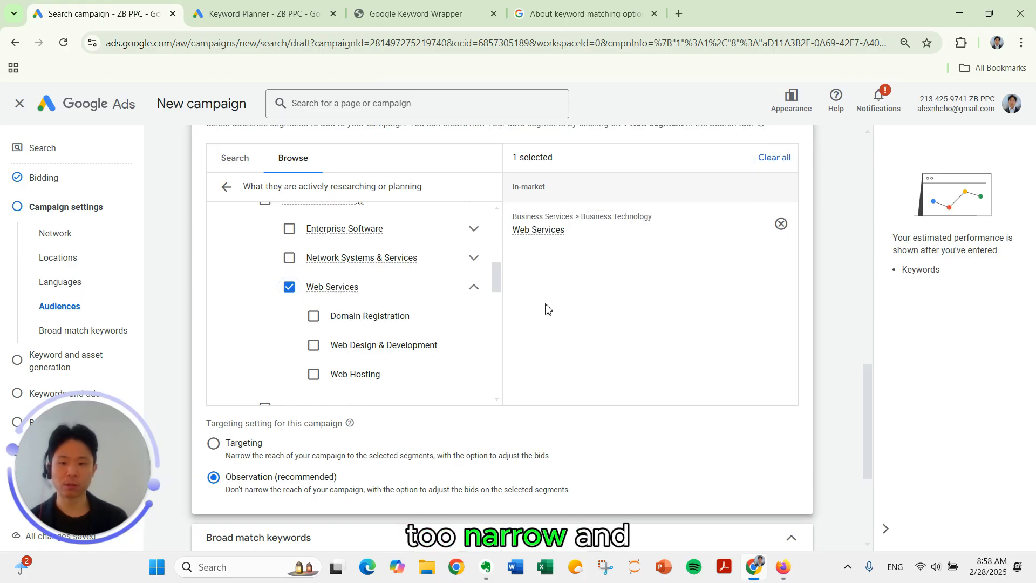
- Collapse the broad match keywords section and review the additional ad rotation setting, keeping Optimize: Prefer best performing ads
scroll(547, 308, "down", 4)
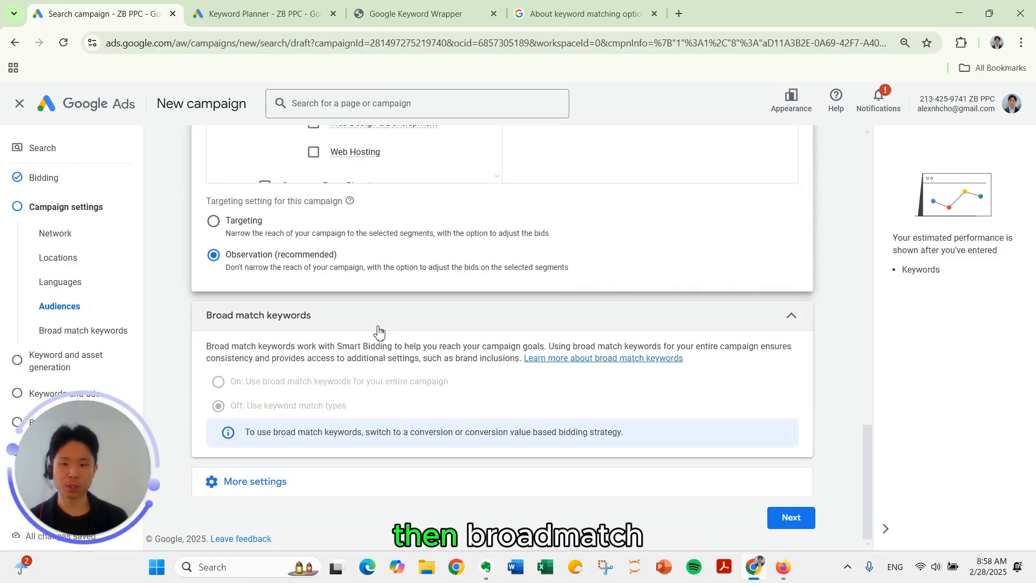
left_click(377, 330)
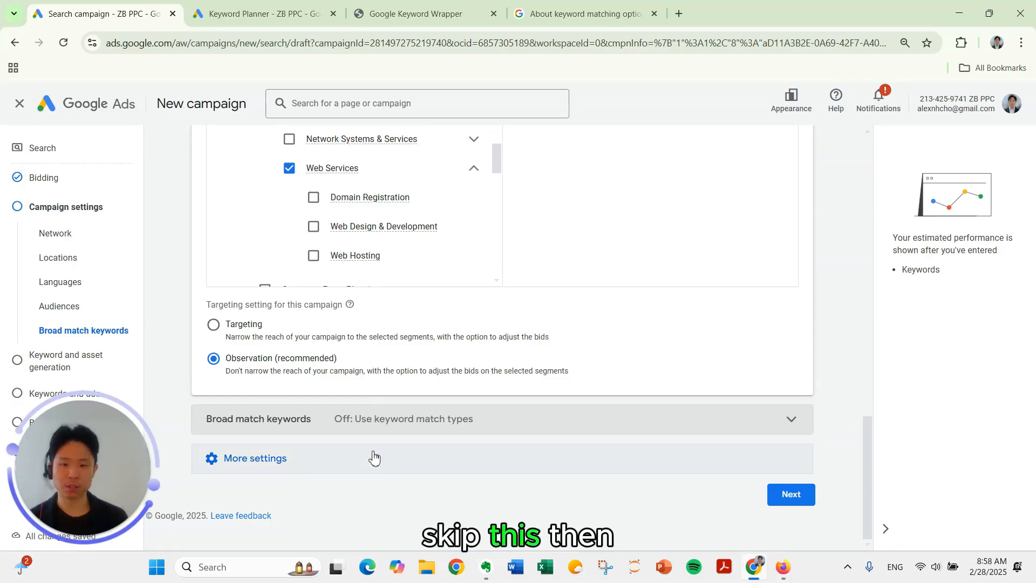
left_click(374, 457)
left_click(364, 371)
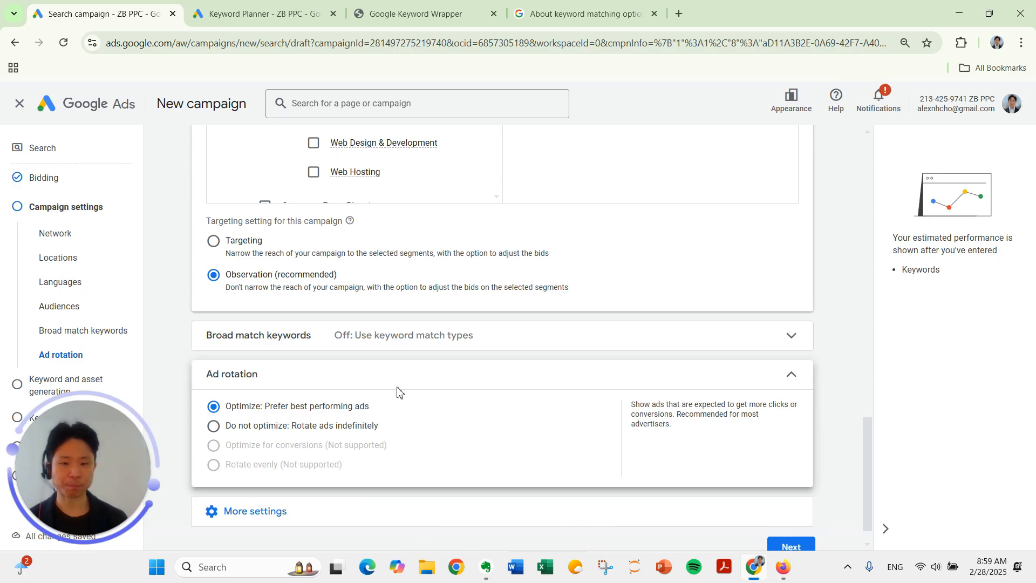
left_click(408, 374)
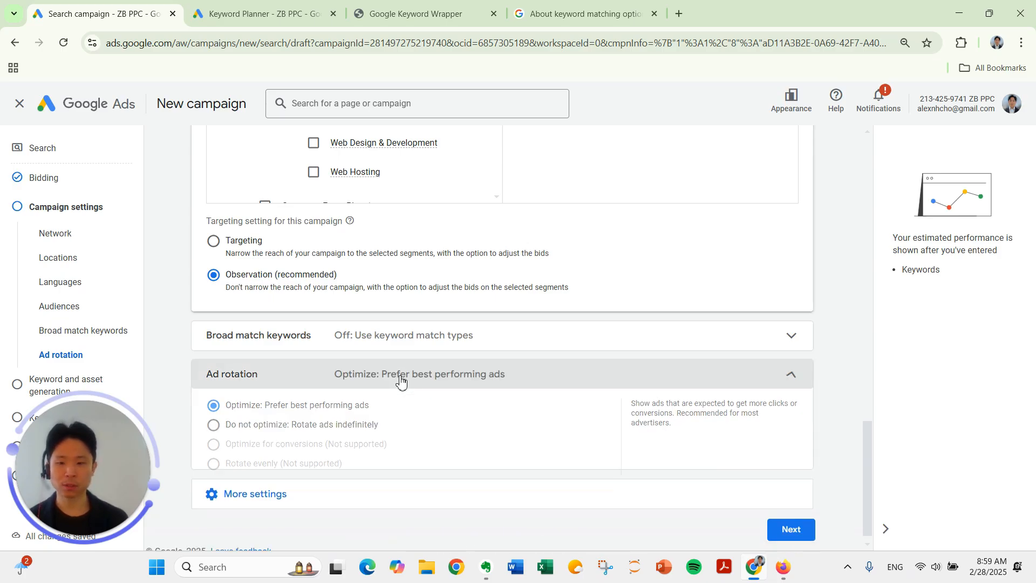
- Open the campaign's additional ad schedule setting and limit the schedule to Mondays - Fridays
scroll(385, 485, "down", 2)
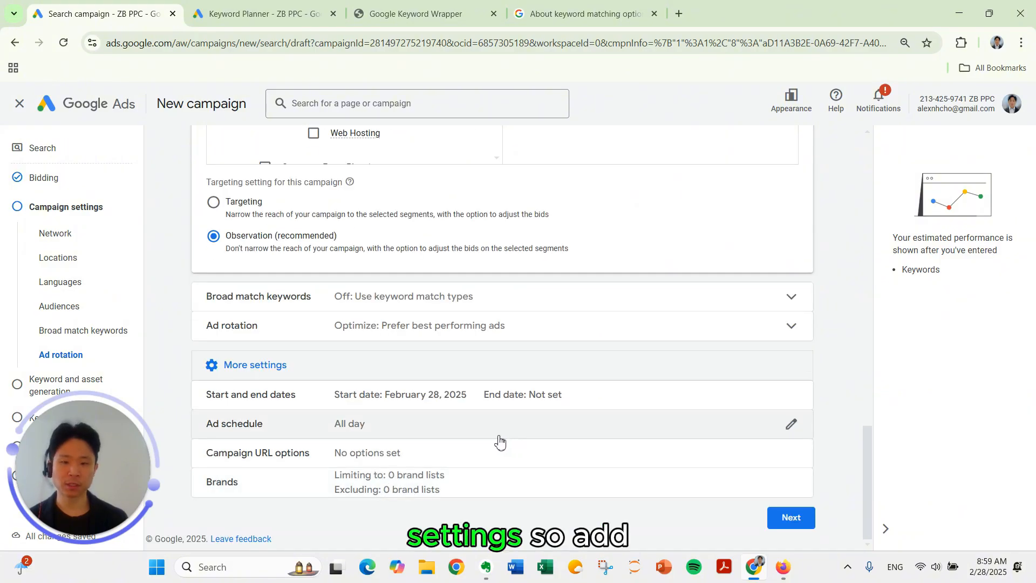
left_click(481, 432)
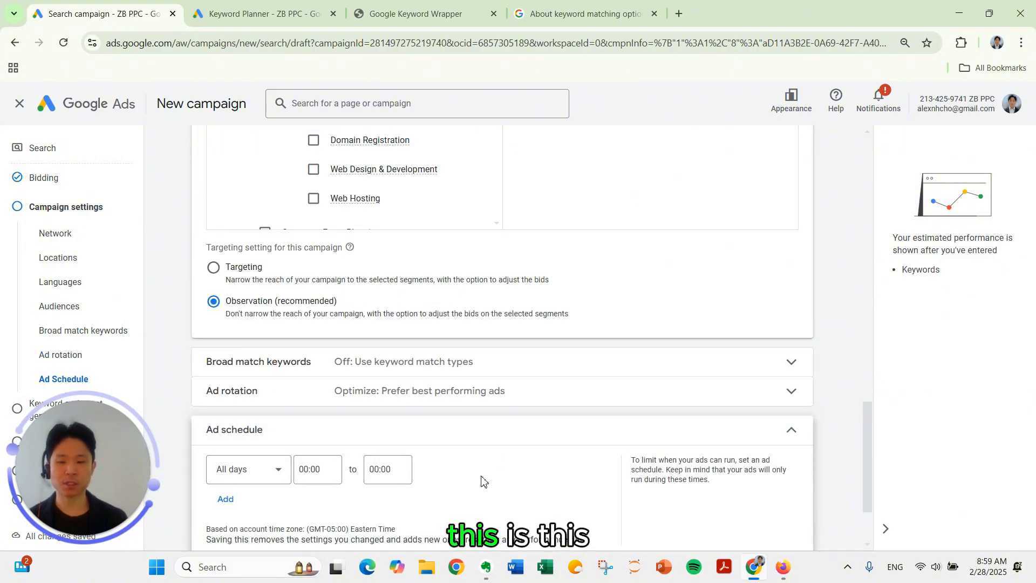
scroll(469, 439, "down", 1)
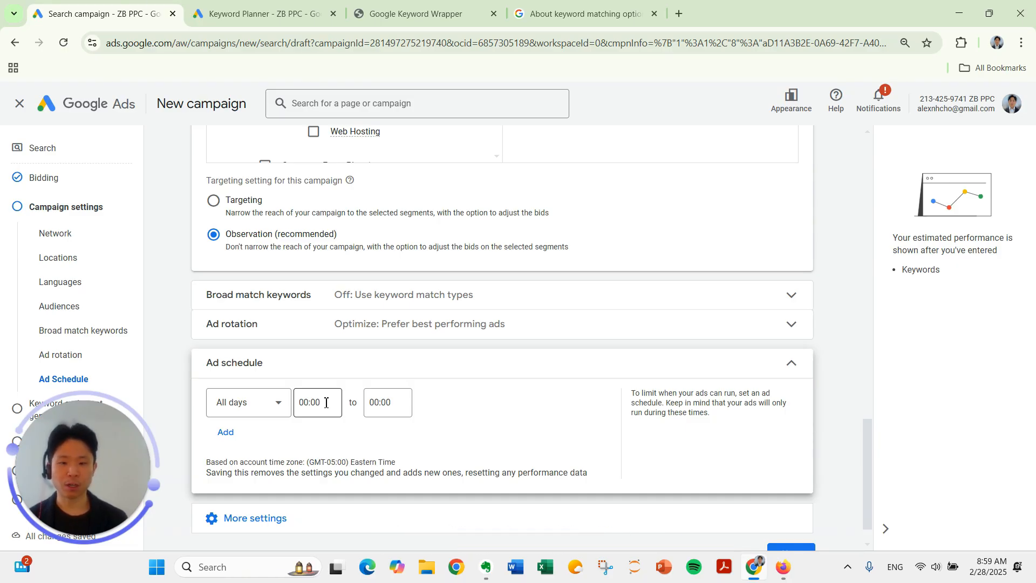
left_click(278, 404)
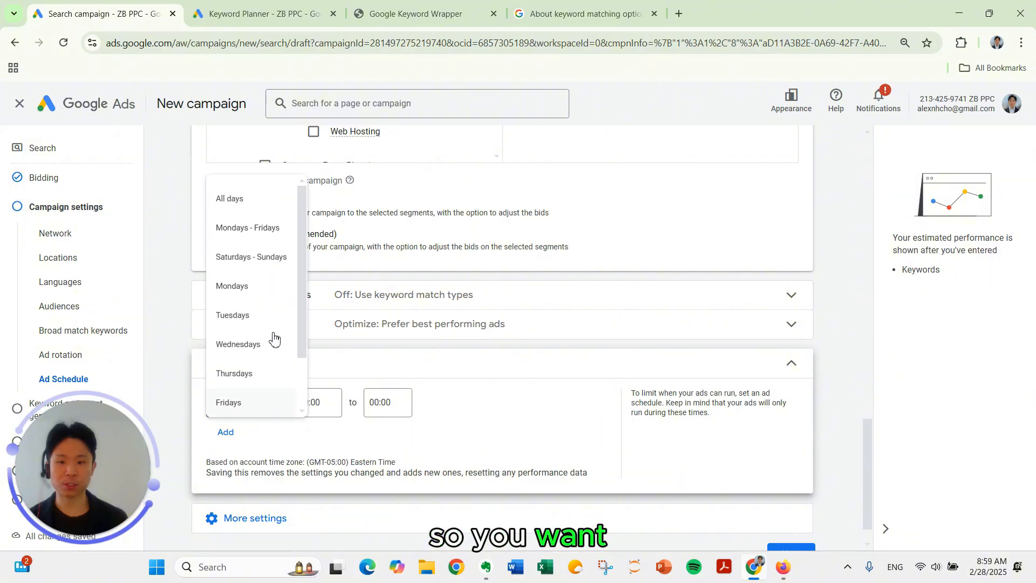
left_click(249, 234)
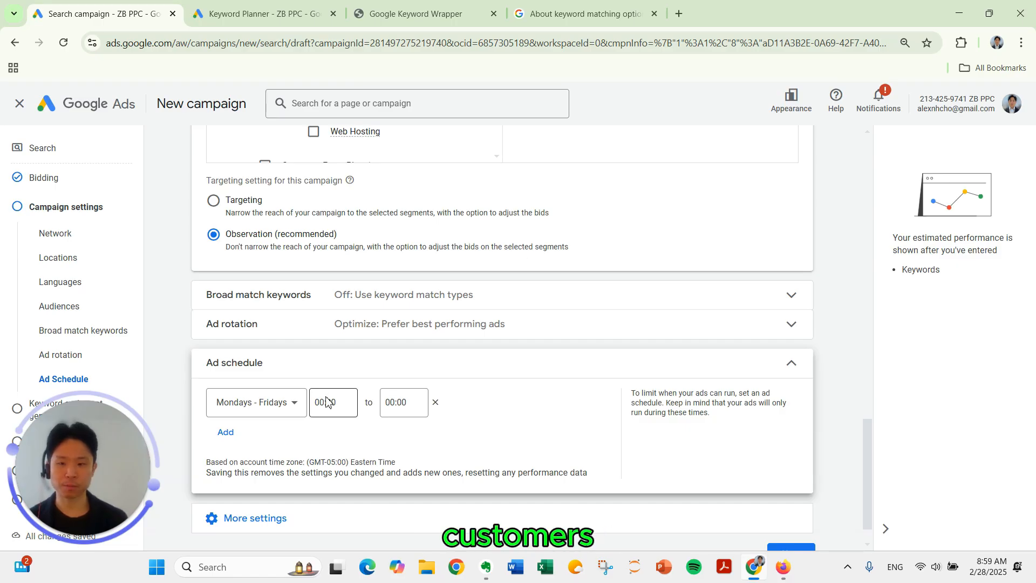
- Set the Mondays - Fridays ad schedule hours from 08:00 to 18:00
scroll(325, 402, "down", 1)
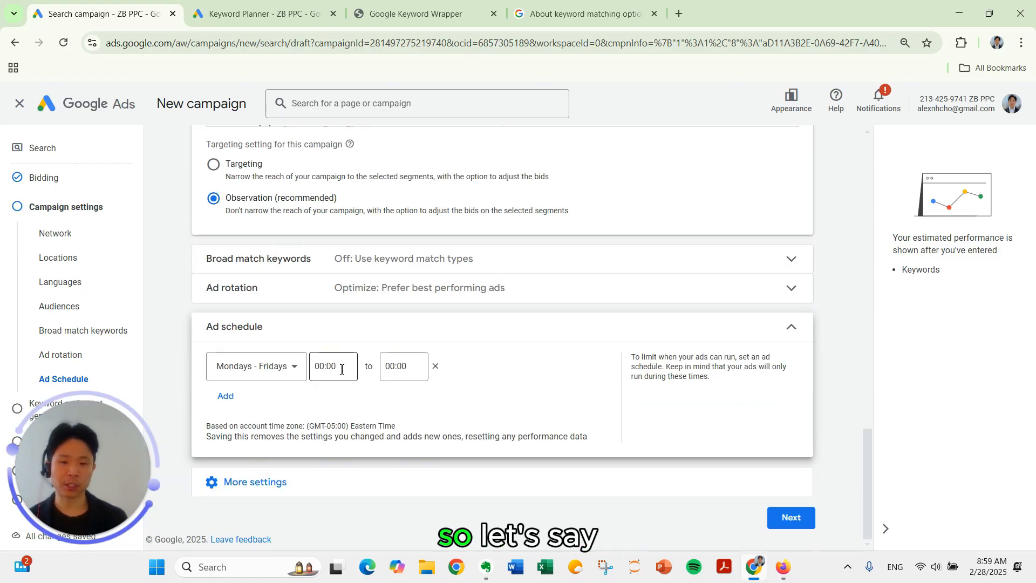
left_click(340, 369)
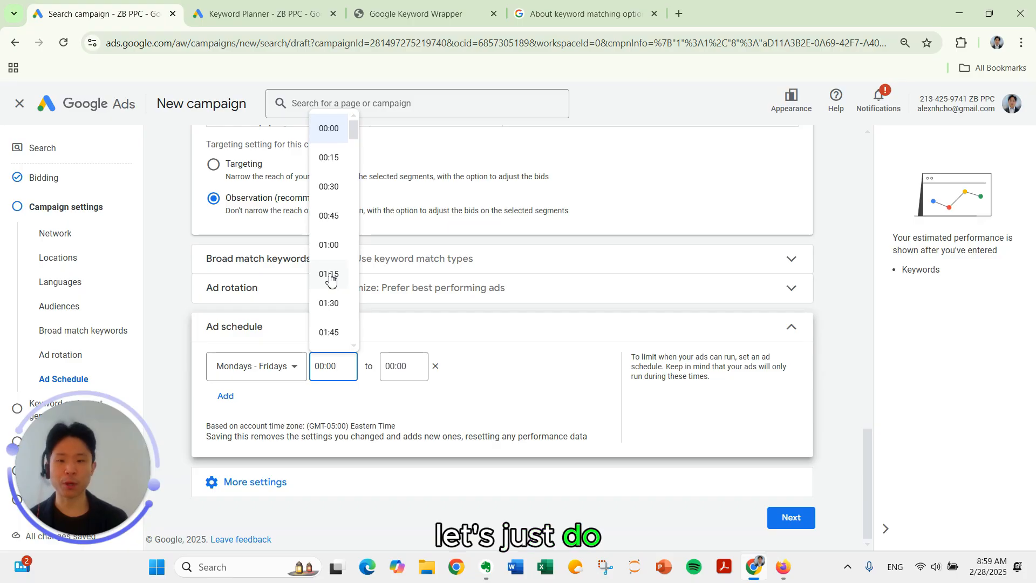
scroll(330, 277, "down", 6)
scroll(331, 277, "down", 6)
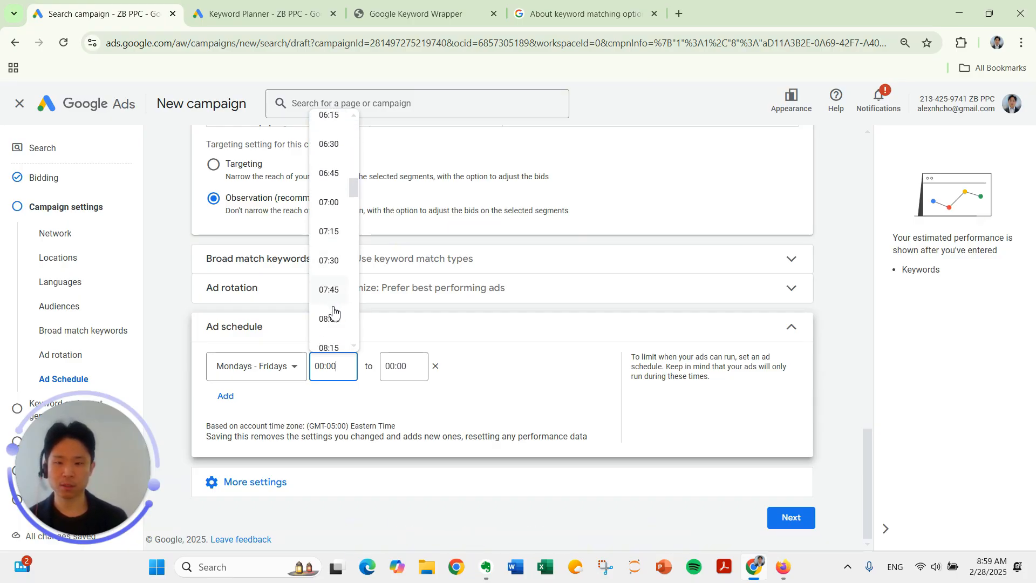
left_click(330, 318)
left_click(402, 366)
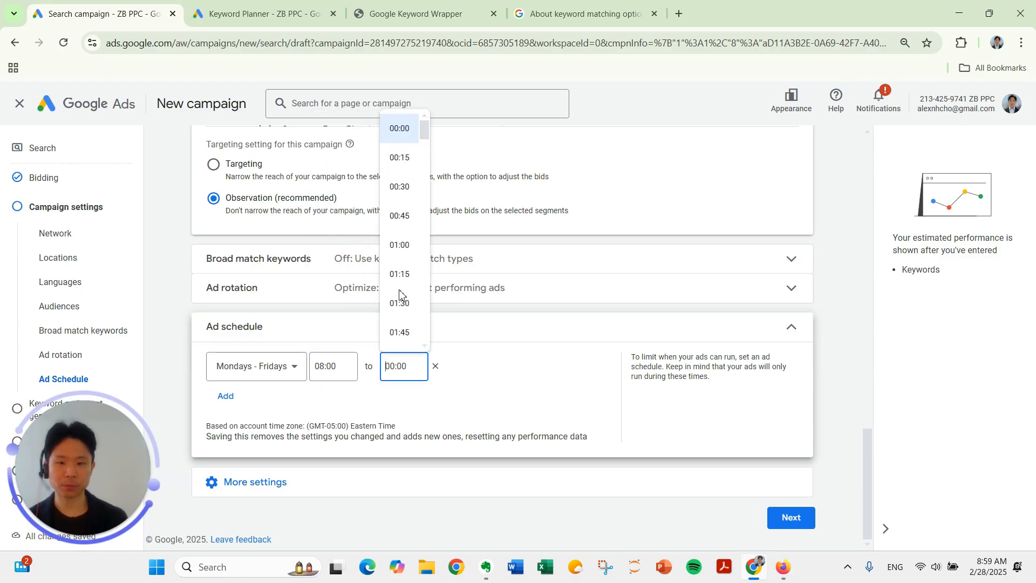
scroll(402, 289, "down", 20)
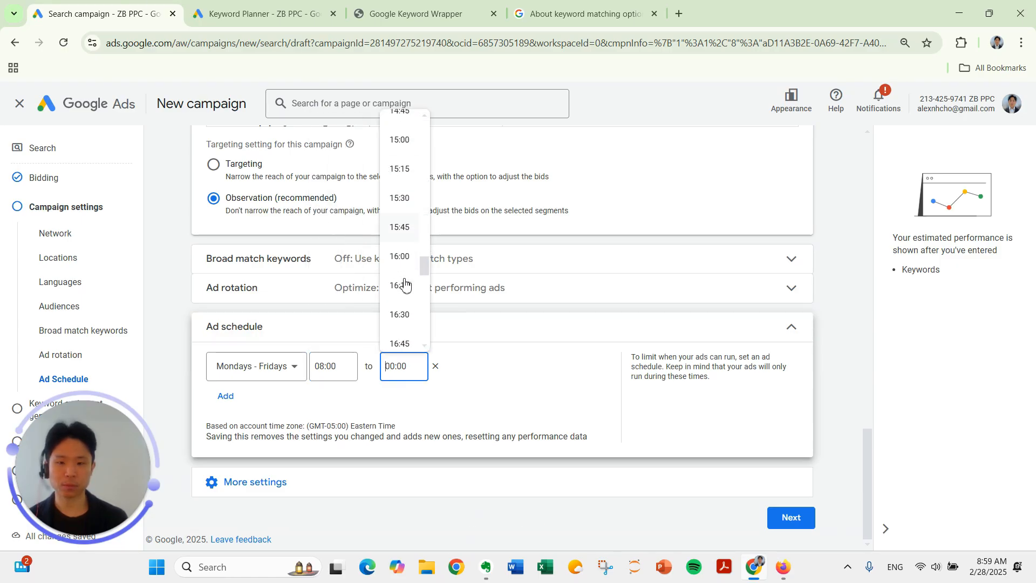
scroll(405, 280, "down", 5)
left_click(406, 209)
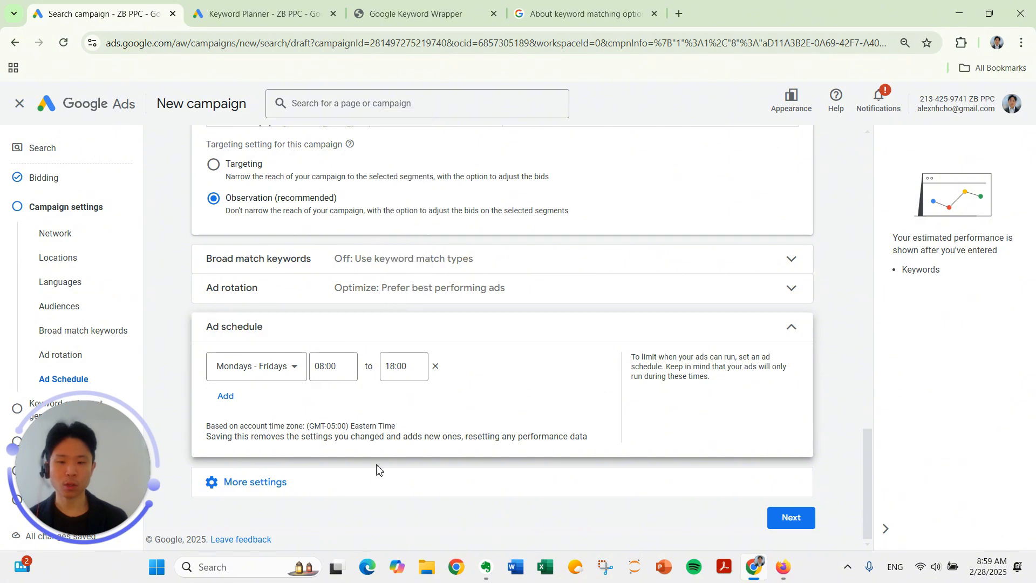
- Continue past the campaign settings, skip the AI keyword and asset generation, and go to the keyword entry for Ad group 1
left_click(782, 481)
left_click(809, 517)
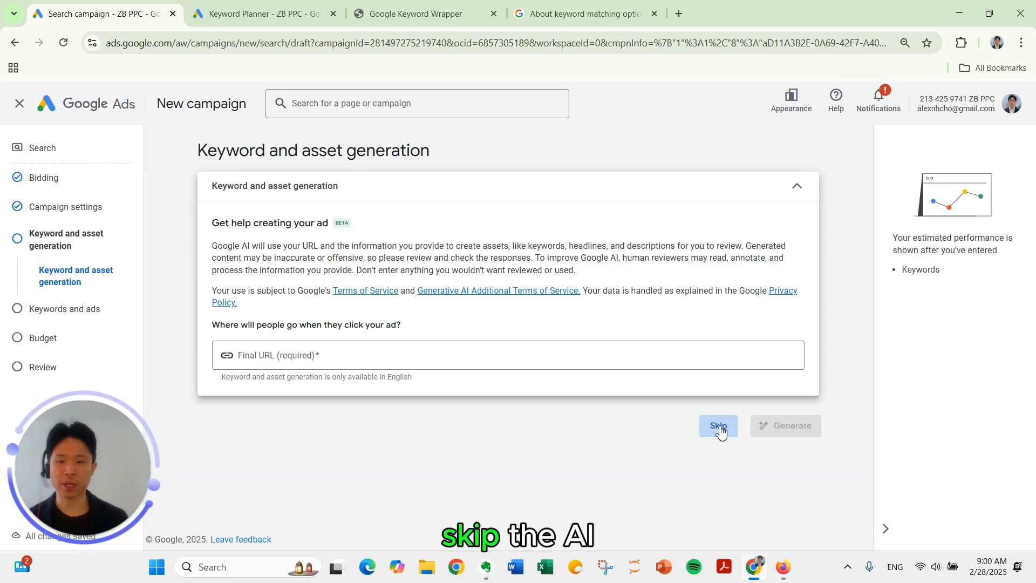
left_click(717, 426)
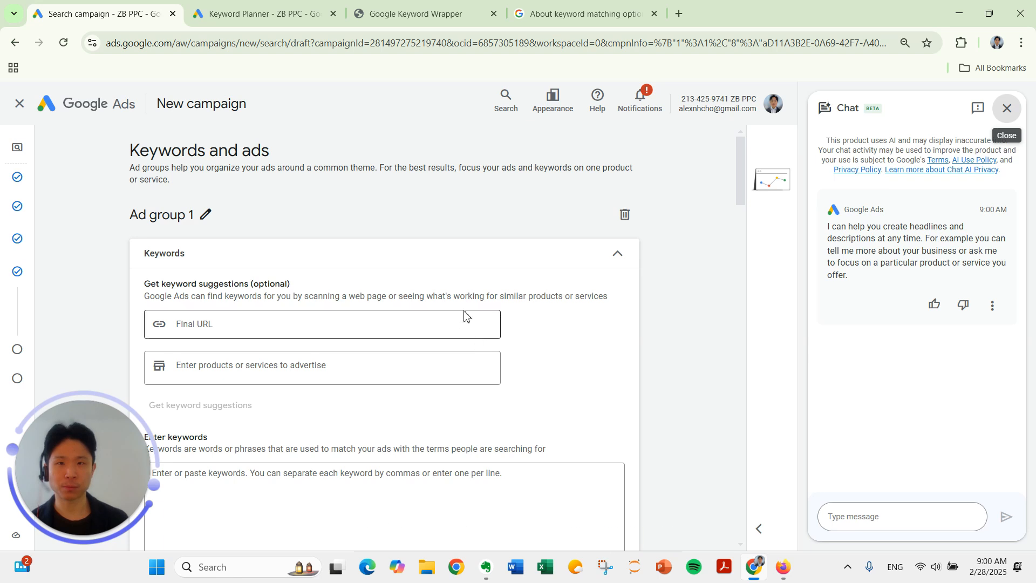
scroll(290, 269, "down", 2)
left_click(288, 348)
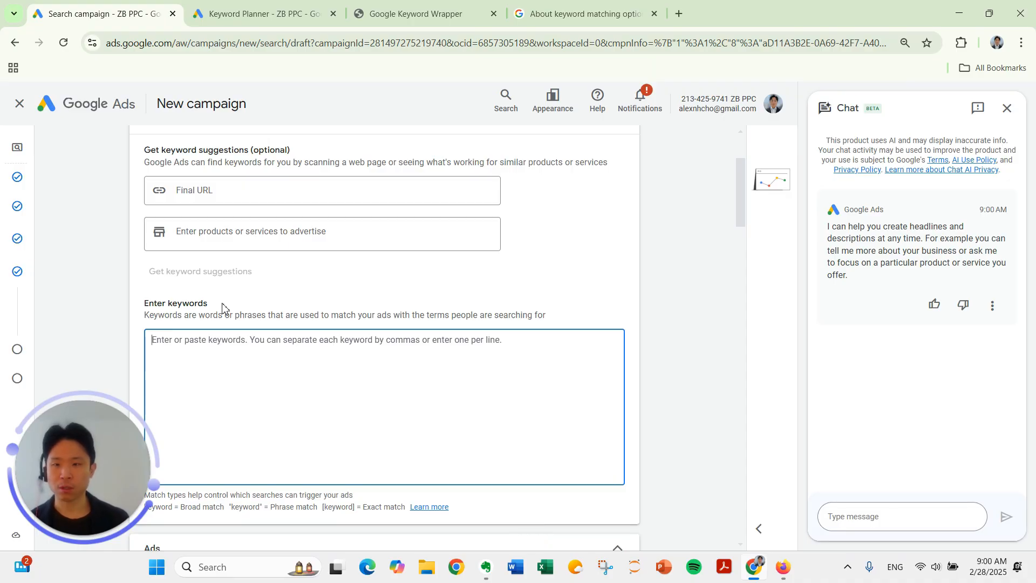
- Switch to Keyword Planner, start discovering new keywords, and replace the United States location with the Charlotte NC Nielsen DMA region
key("ctrl+Tab")
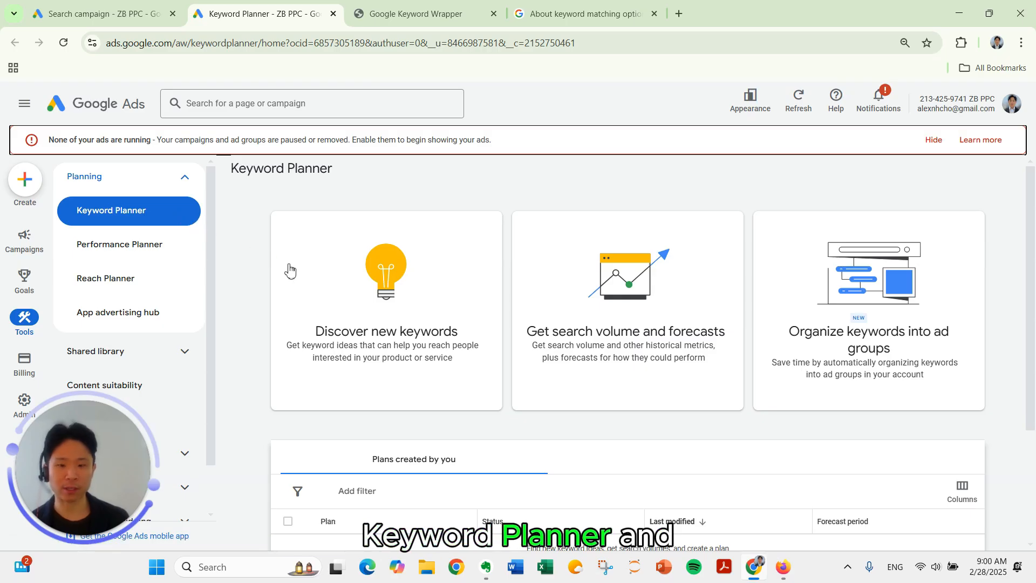
left_click(351, 301)
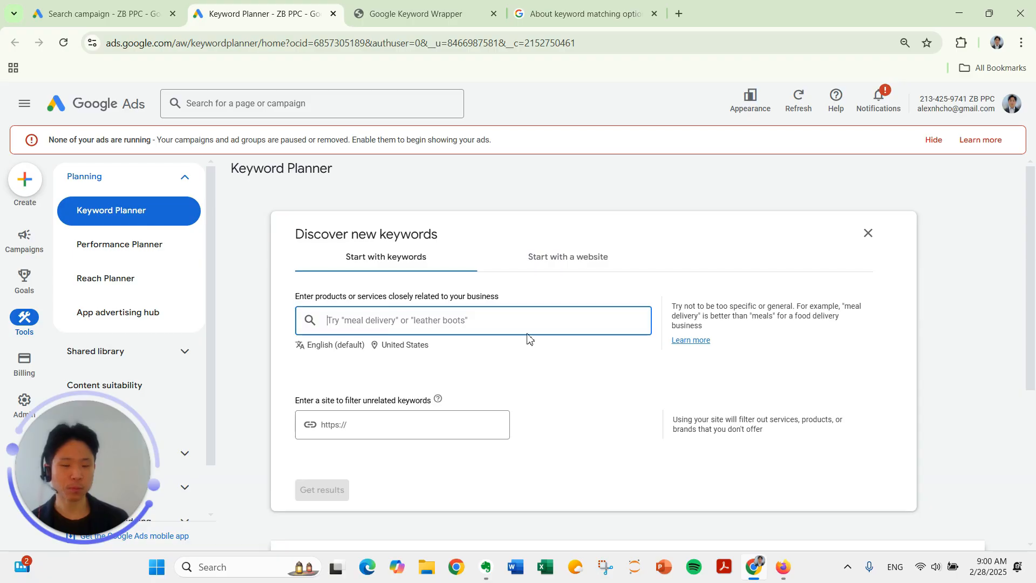
left_click(415, 347)
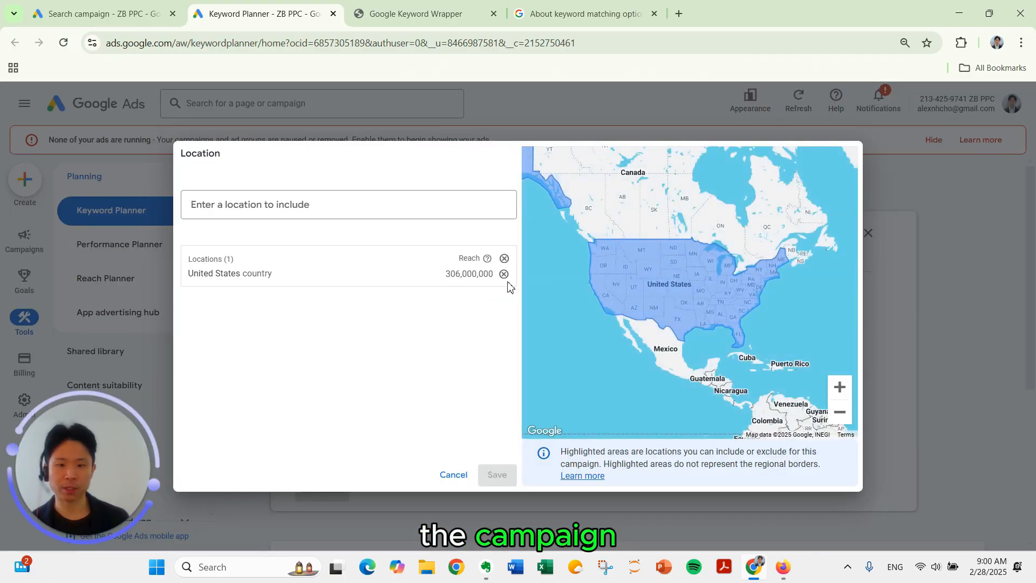
left_click(503, 274)
left_click(354, 203)
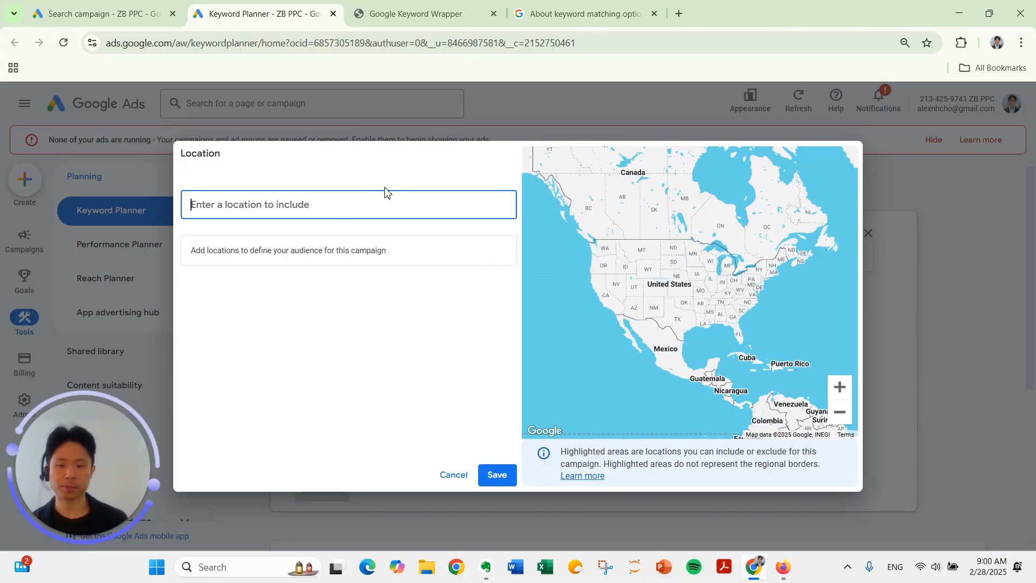
type("Charlotte")
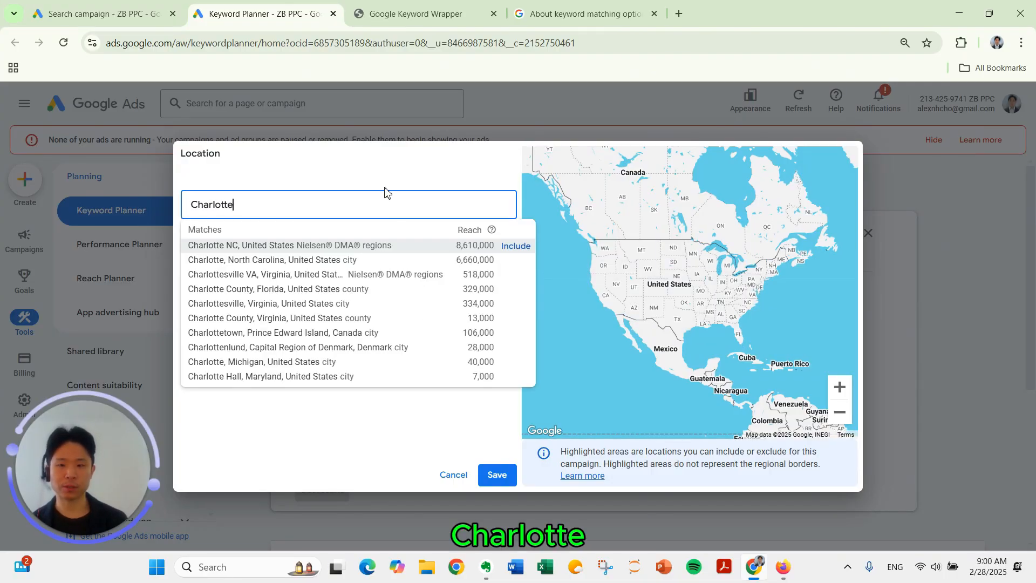
left_click(516, 250)
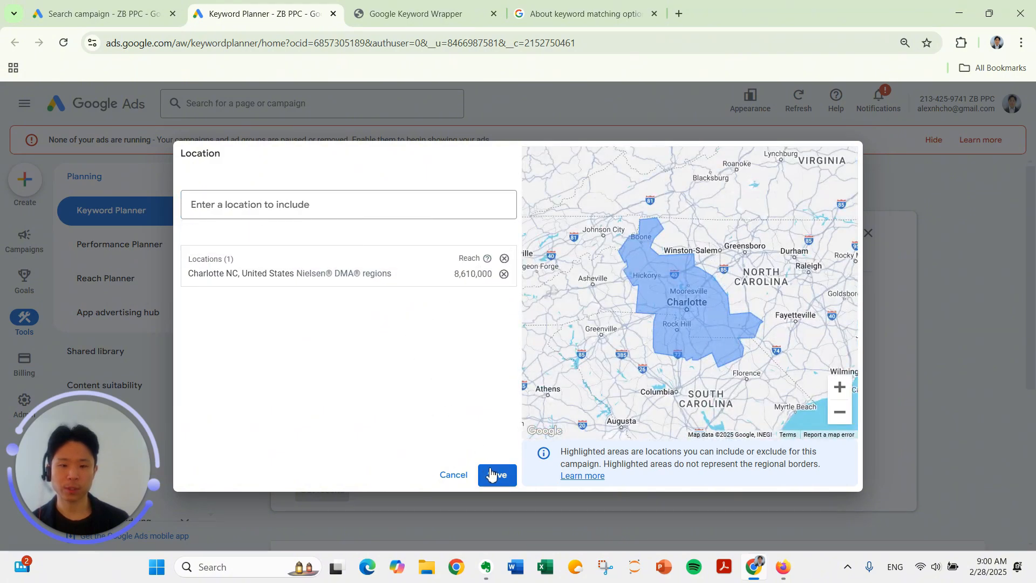
left_click(493, 474)
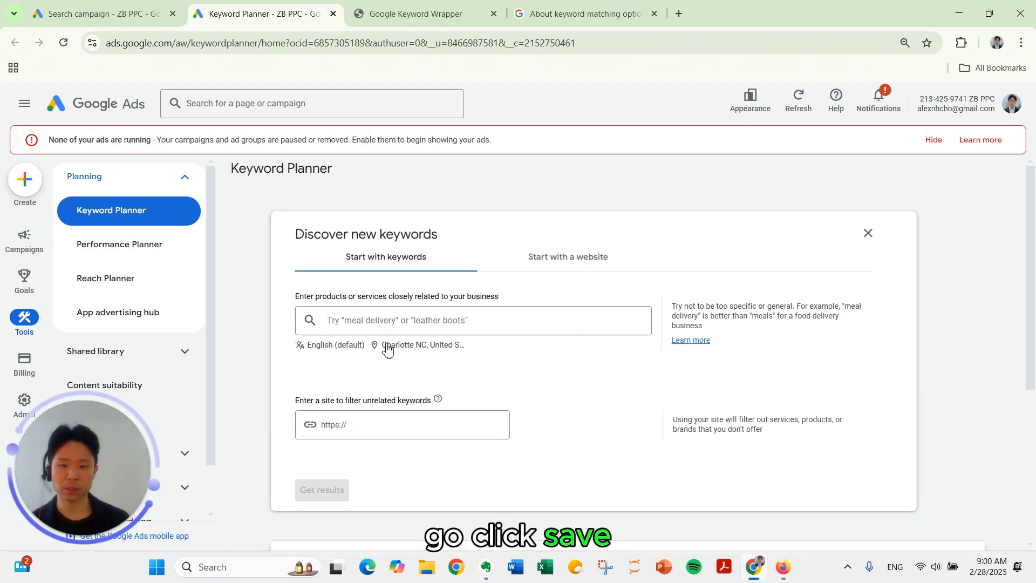
- Enter "website design company near me" as the first seed keyword for the keyword search
scroll(273, 241, "down", 1)
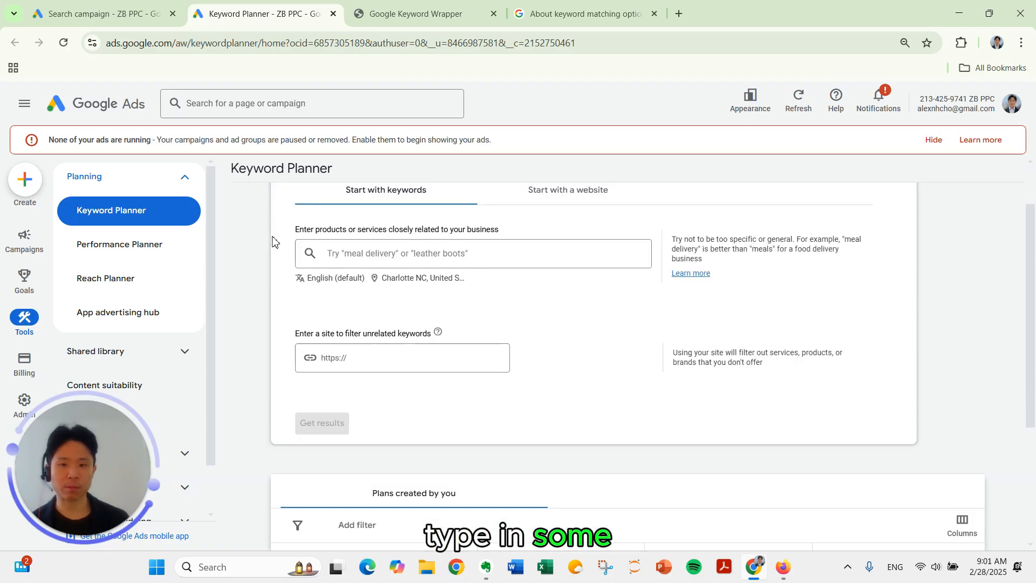
left_click(368, 247)
type("website")
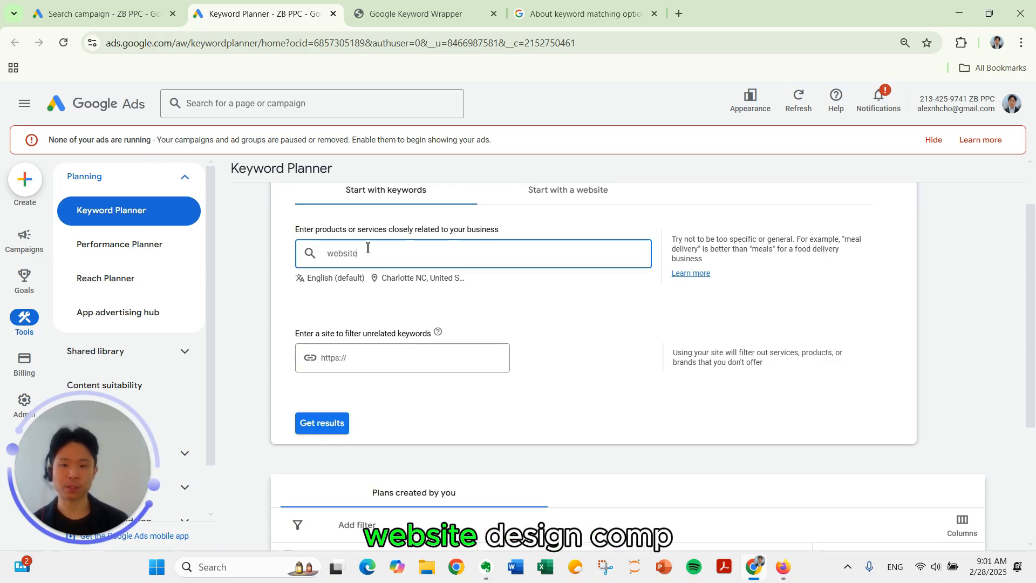
type(" deisgn comp")
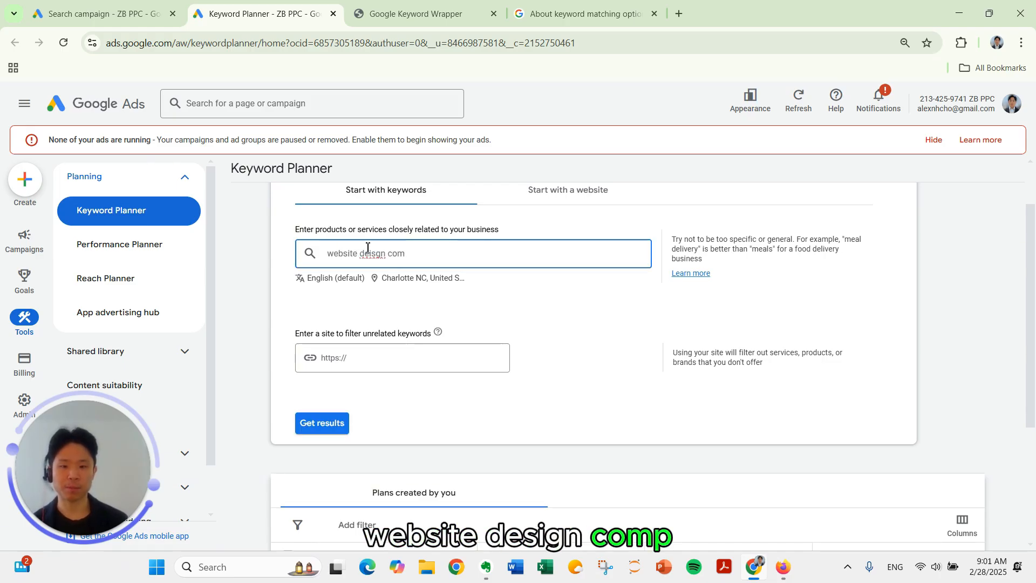
key("BackSpace")
key("BackSpace")
key("BackSpace")
key("BackSpace")
key("BackSpace")
key("BackSpace")
type("company near me")
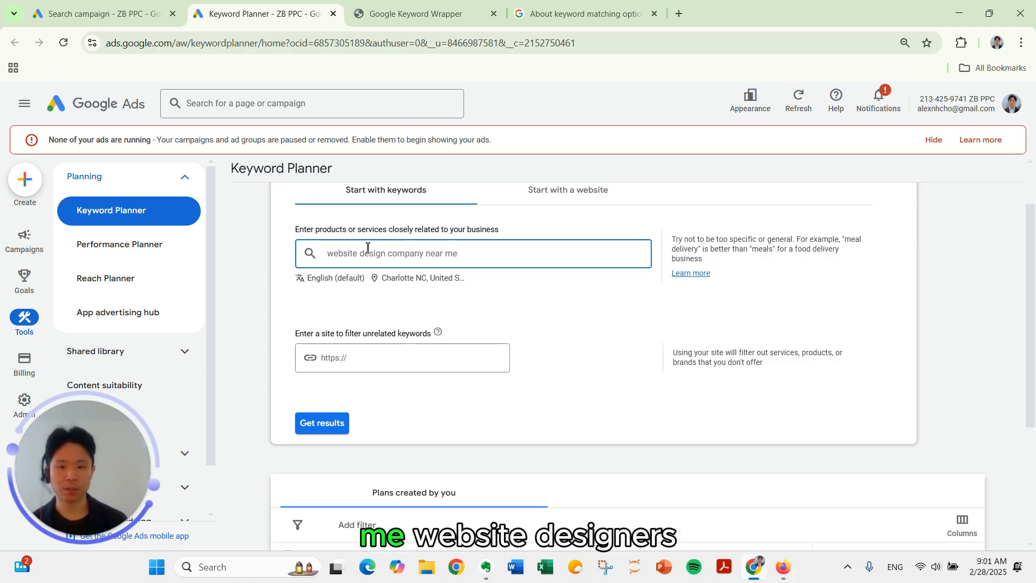
key("Return")
- Add "website designers charlotte" as a second seed keyword and get the keyword ideas
type("website design")
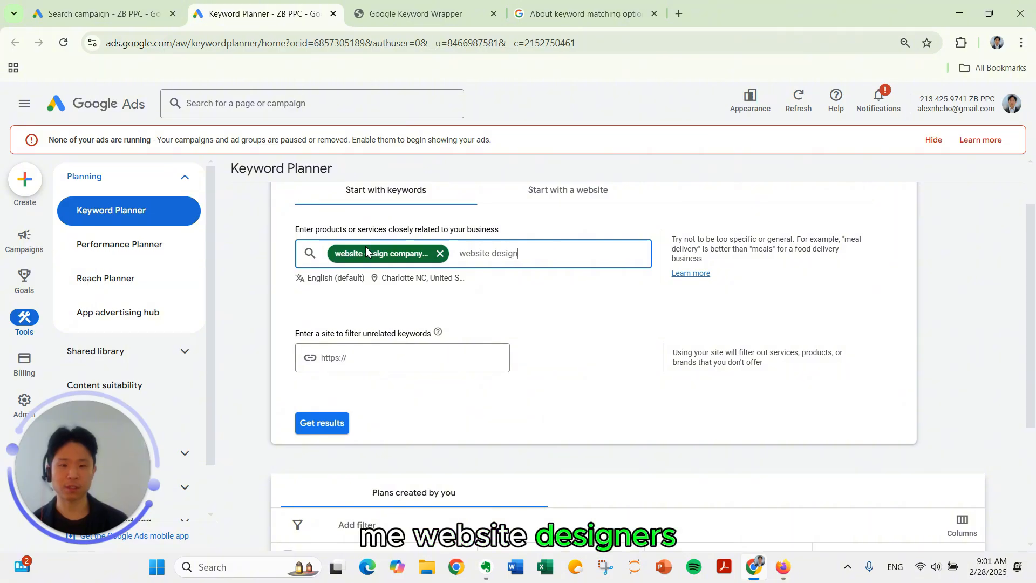
type("ers charlotte")
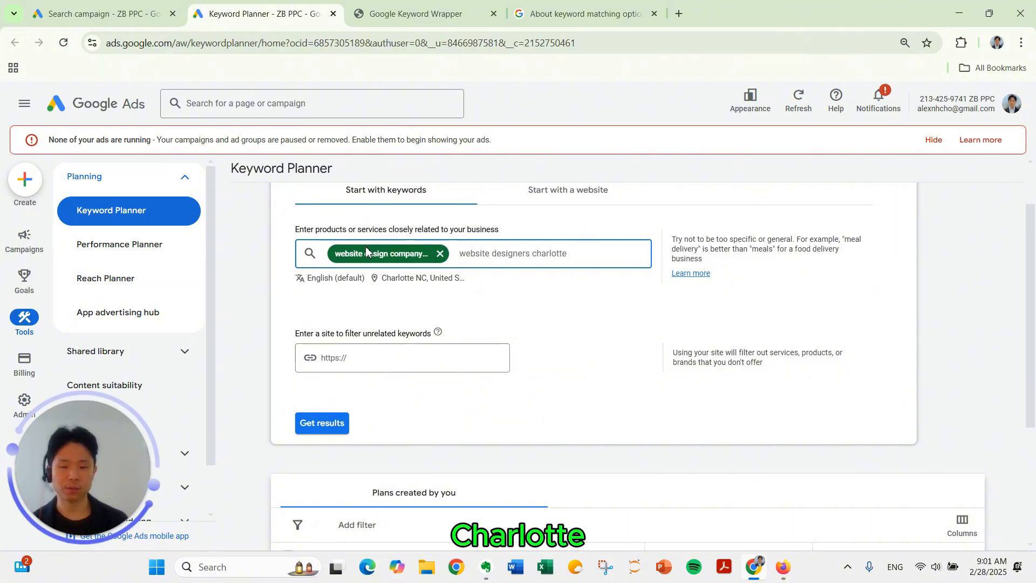
left_click(338, 424)
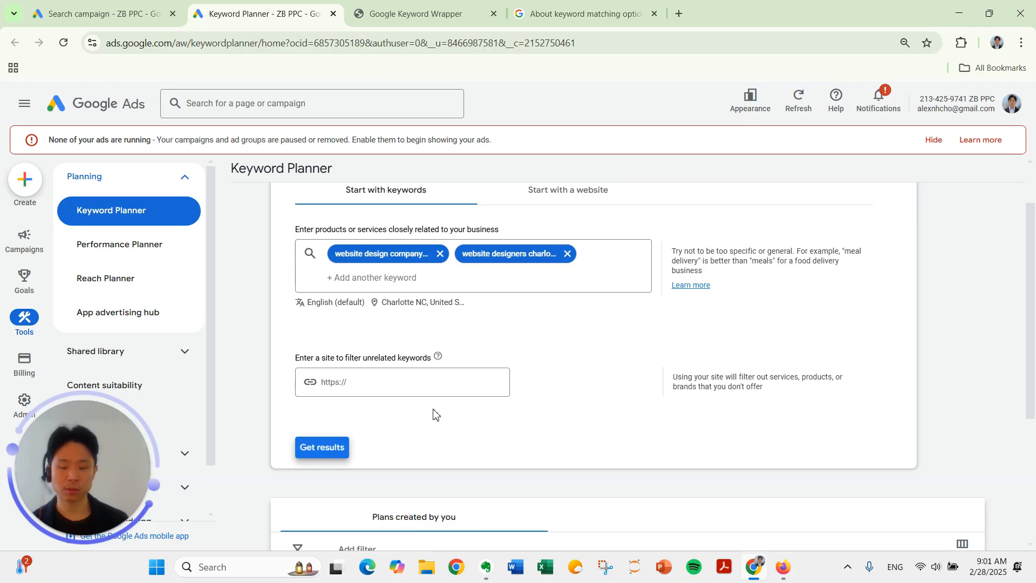
scroll(501, 386, "down", 1)
left_click(322, 381)
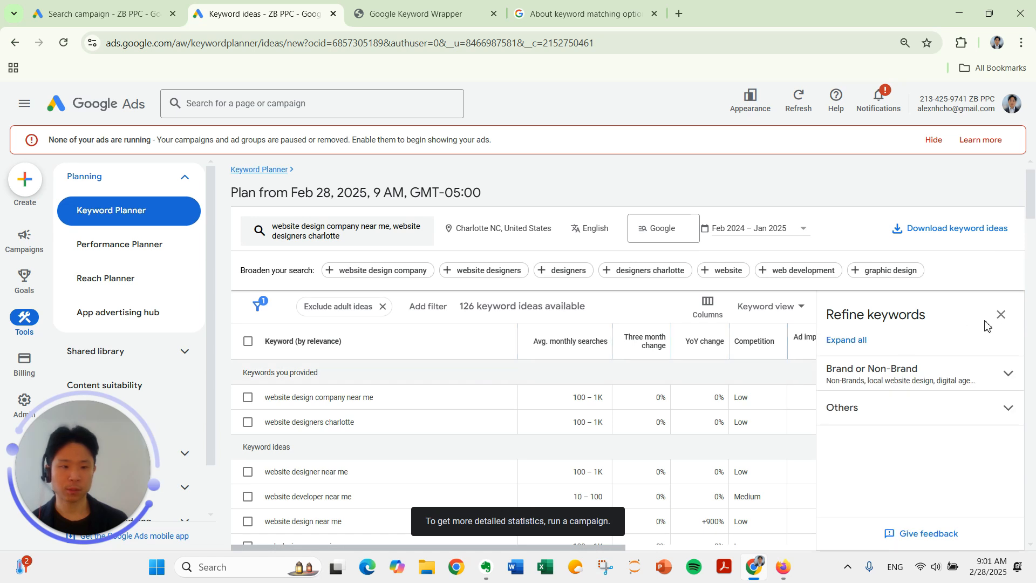
- Dismiss the keyword refinements, export the keyword ideas to Google Sheets in My Drive, and open the exported spreadsheet
left_click(1000, 316)
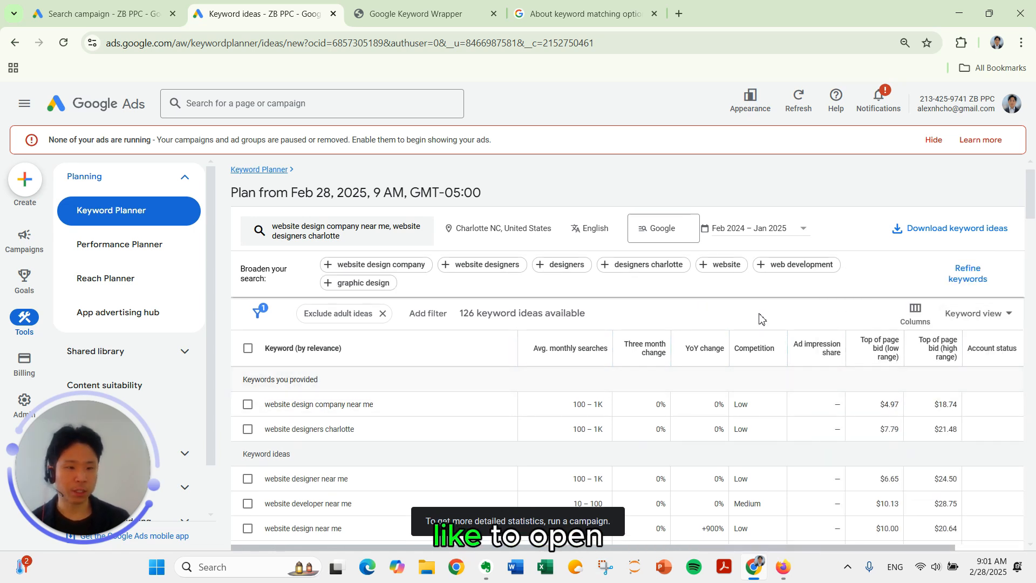
left_click(952, 229)
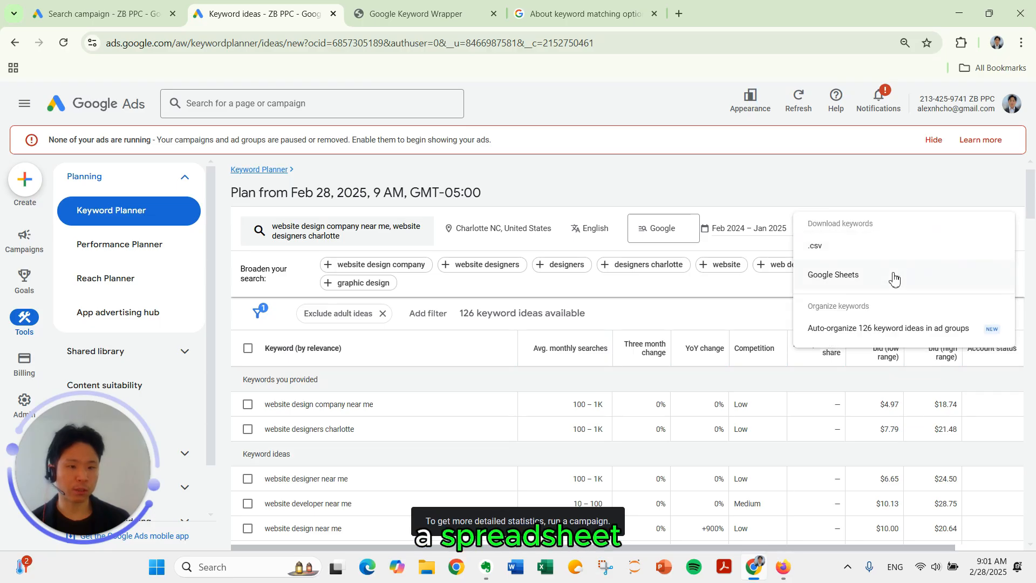
left_click(915, 193)
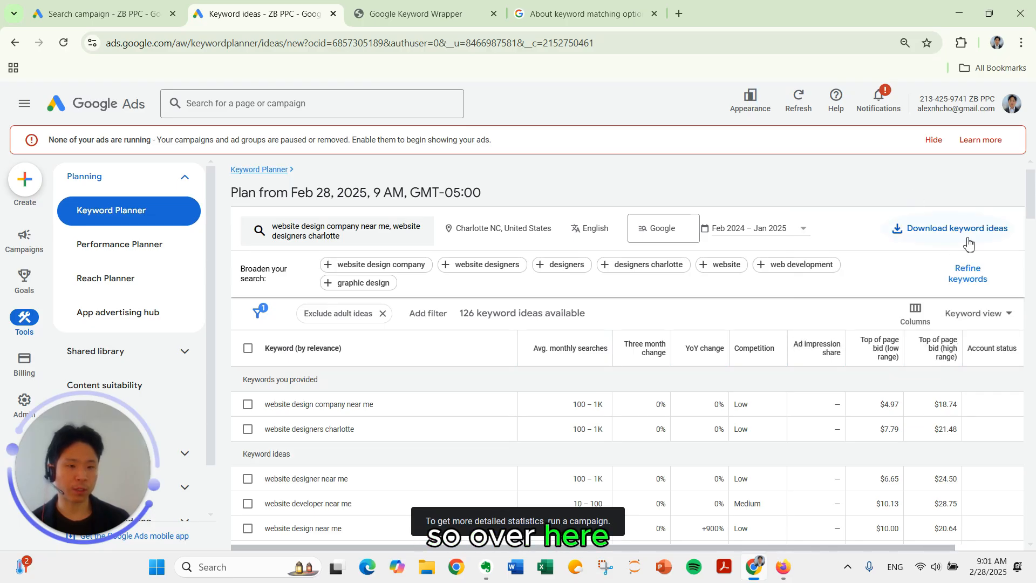
left_click(967, 237)
left_click(923, 278)
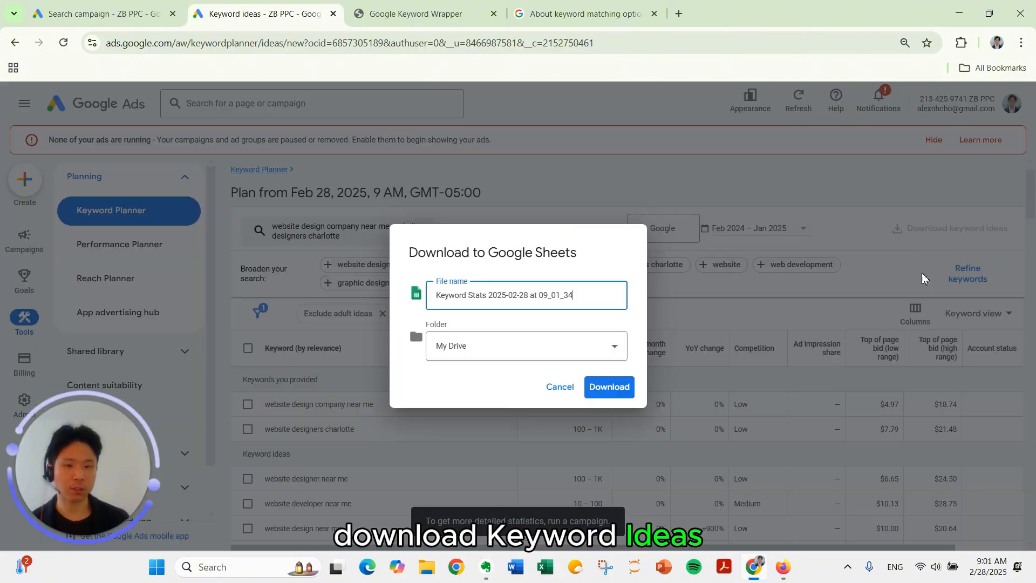
left_click(605, 384)
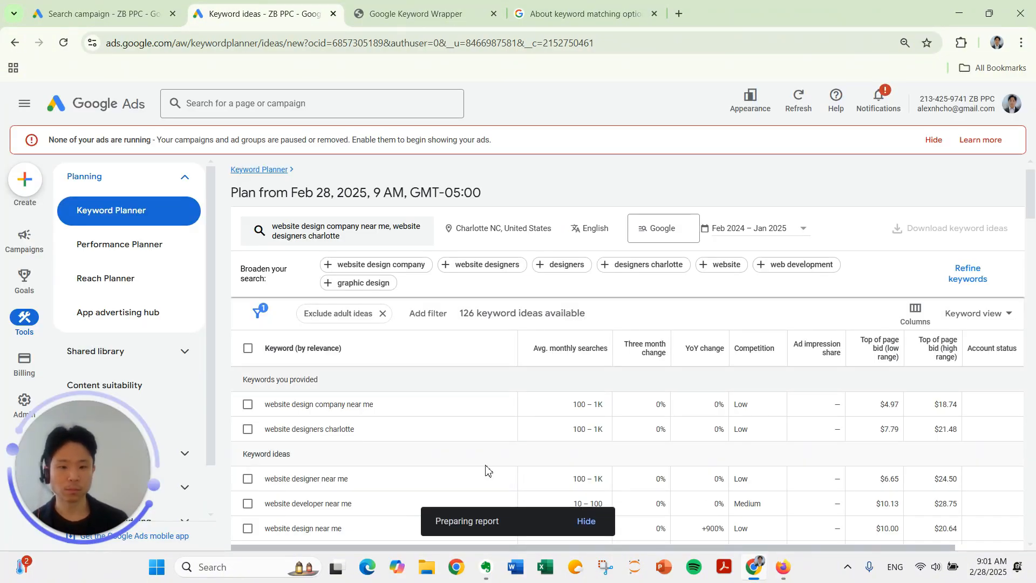
left_click(543, 532)
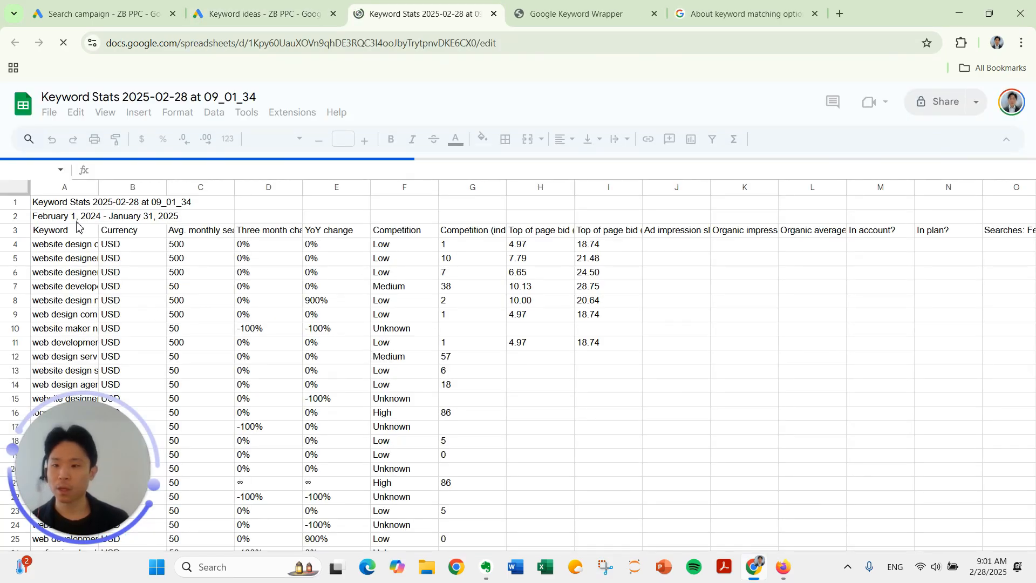
- Create a filter over the exported keyword table, covering the range A3:Z129 from the header row down
left_click(80, 232)
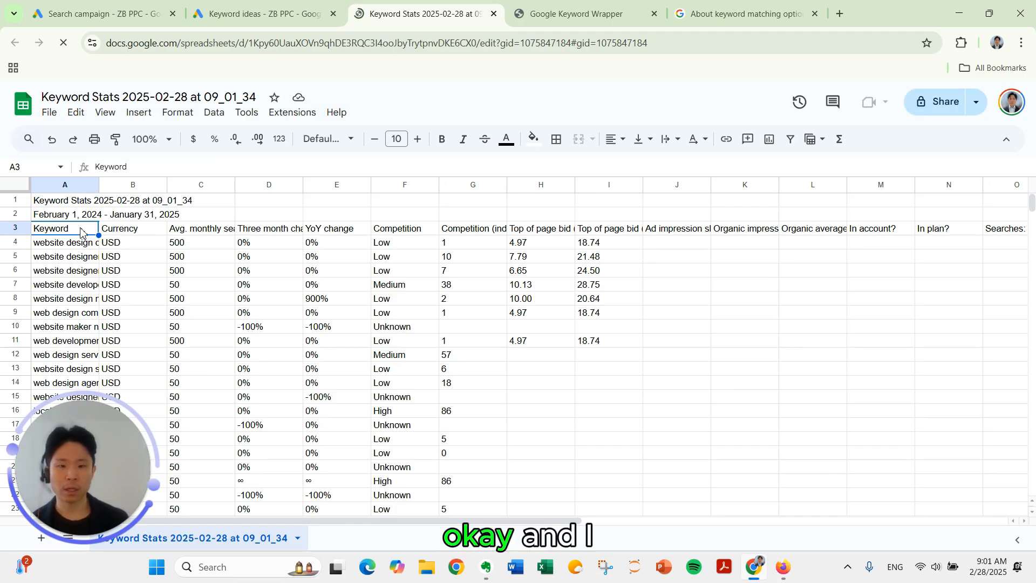
key("ctrl+shift+Down")
key("ctrl+shift+Right")
key("Left")
key("Up")
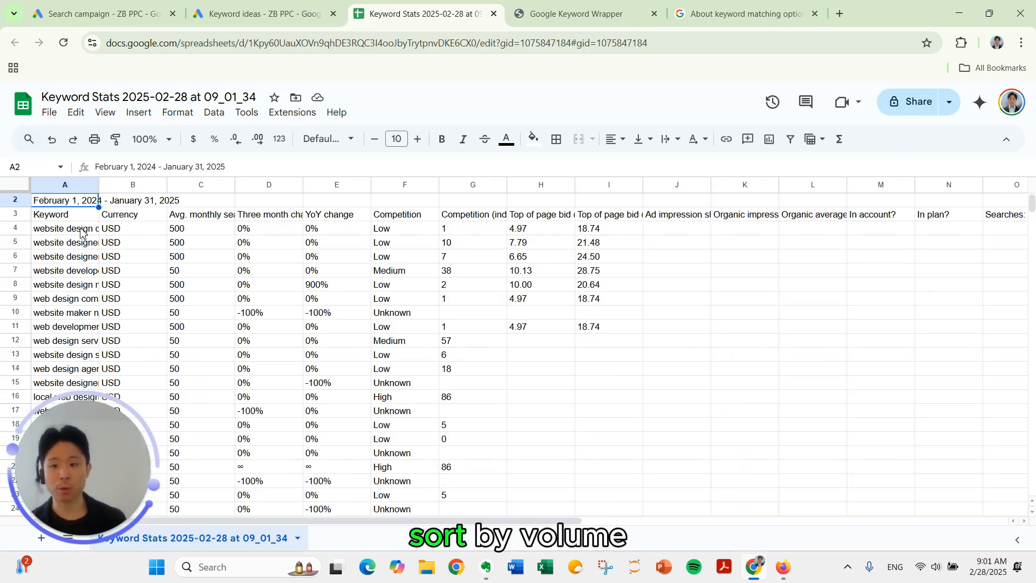
key("Down")
key("ctrl+shift+Right")
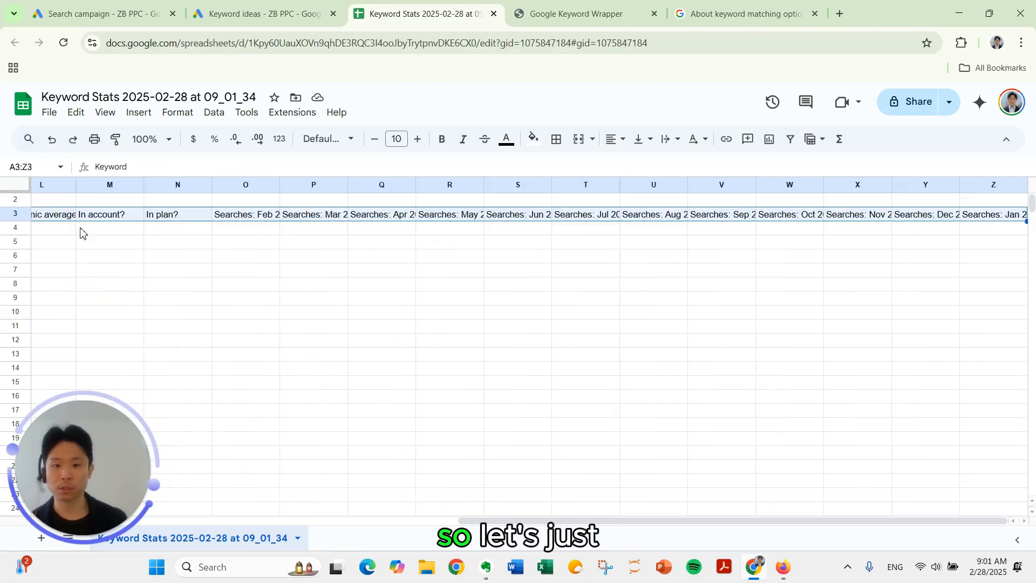
key("ctrl+shift+Down")
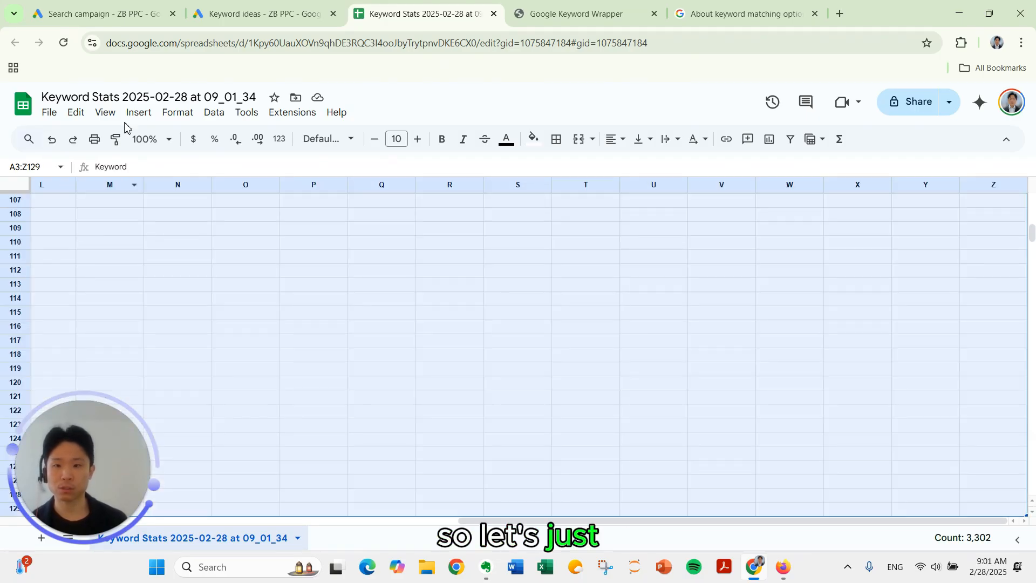
left_click(214, 113)
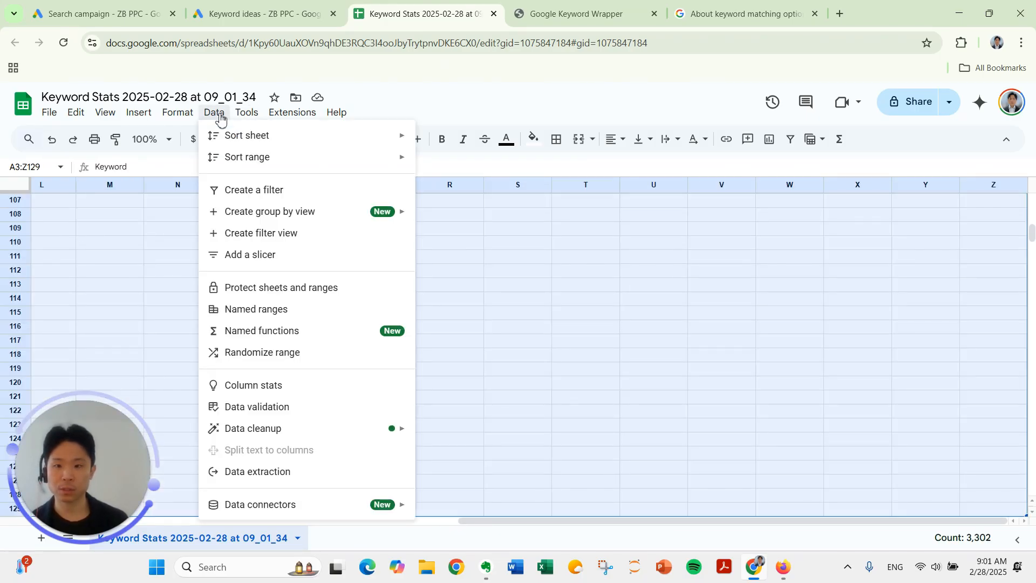
left_click(228, 193)
left_click(196, 220)
key("ctrl+Home")
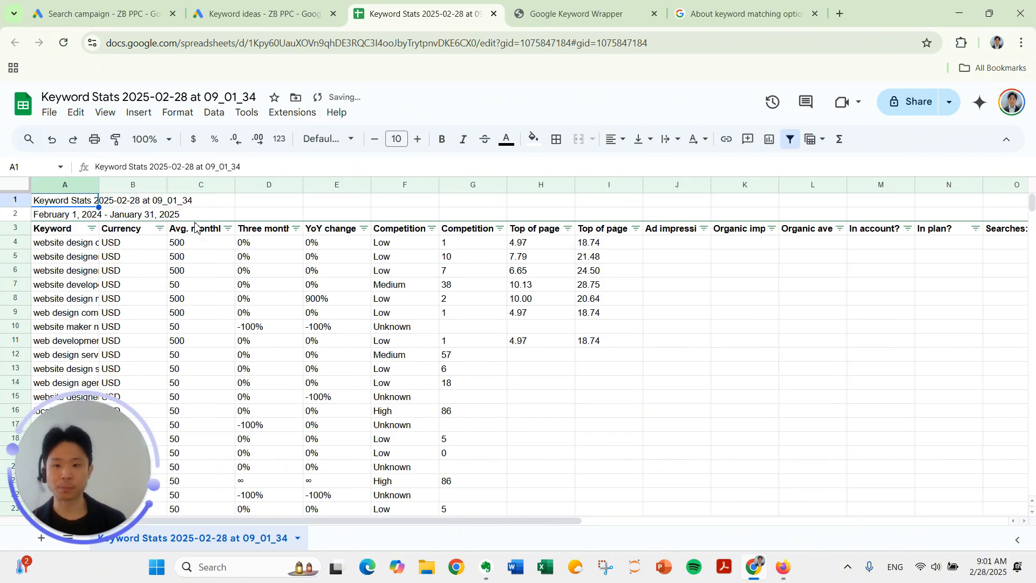
- Sort the keyword table by Avg. monthly searches from Z to A and fit the Keyword column's width to its contents
left_click(227, 228)
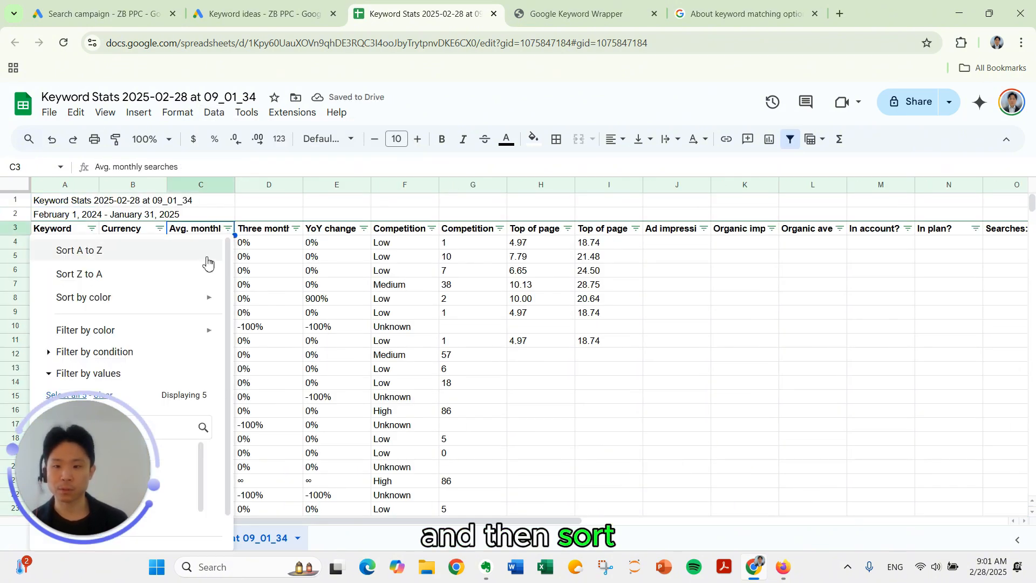
left_click(201, 275)
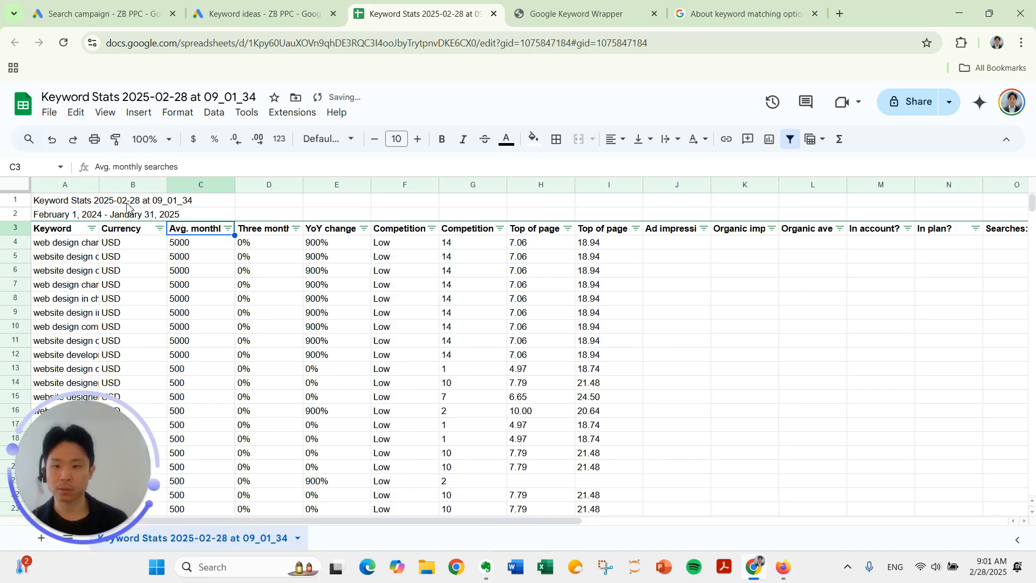
double_click(97, 184)
- Fill the keyword cells "web design charlotte nc" and "web design companies charlotte nc" with yellow
left_click(161, 248)
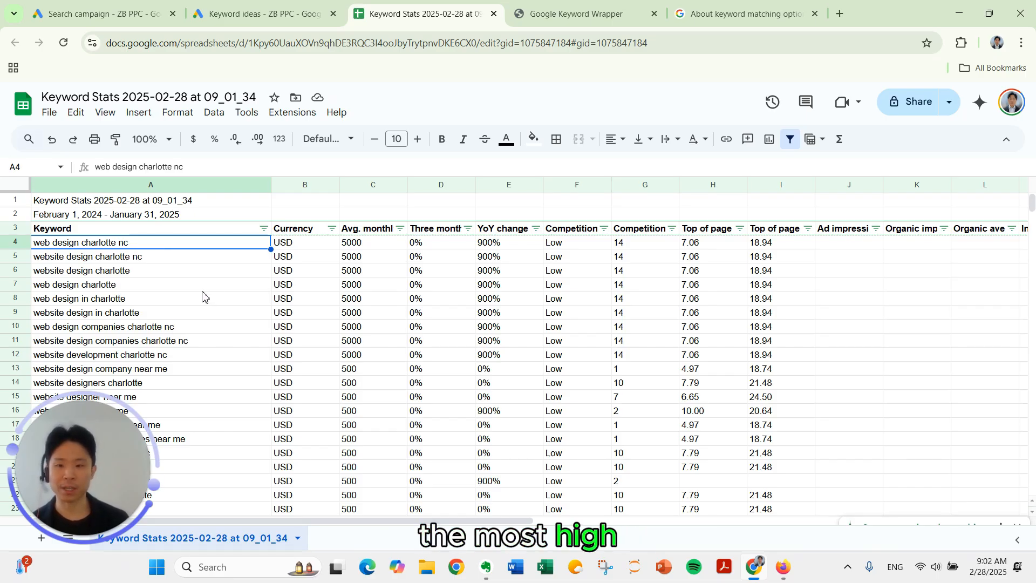
left_click(178, 262)
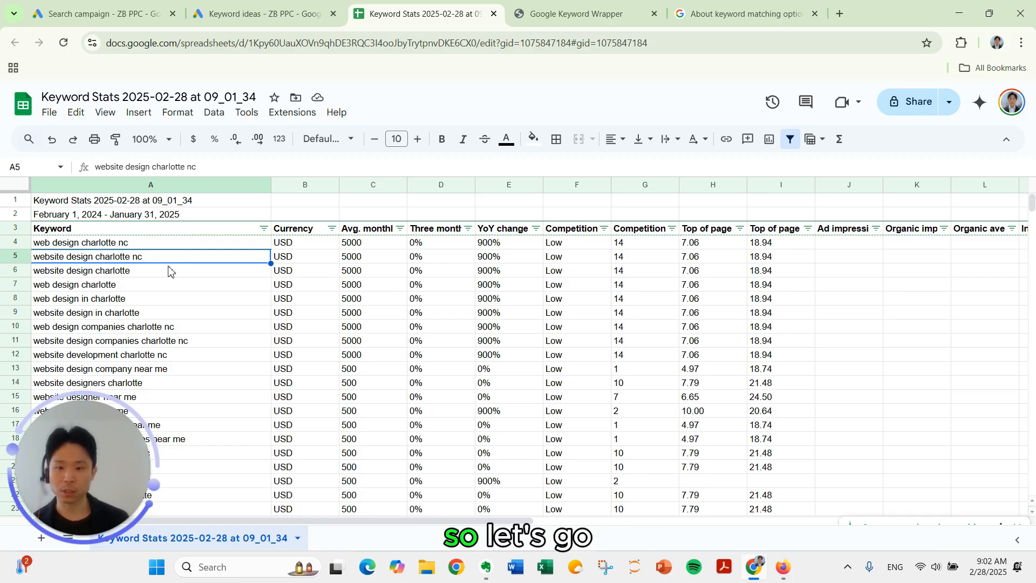
scroll(169, 270, "down", 1)
scroll(169, 270, "up", 1)
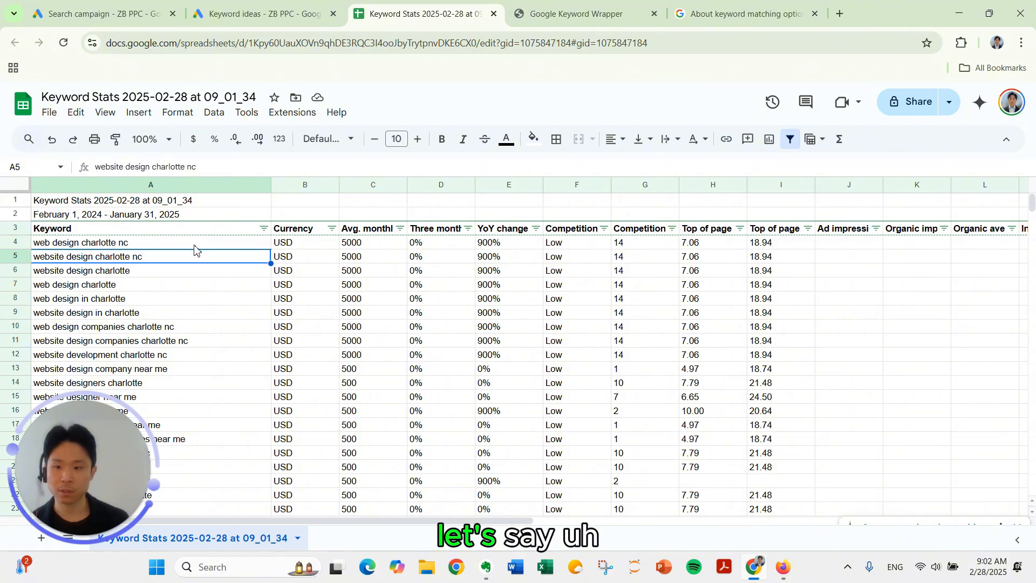
left_click(195, 247)
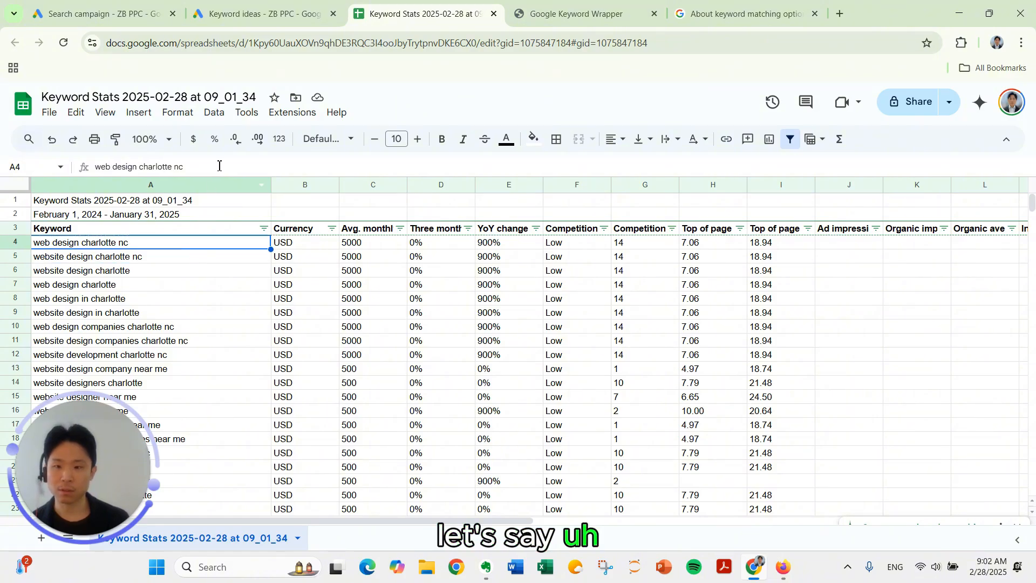
left_click(533, 138)
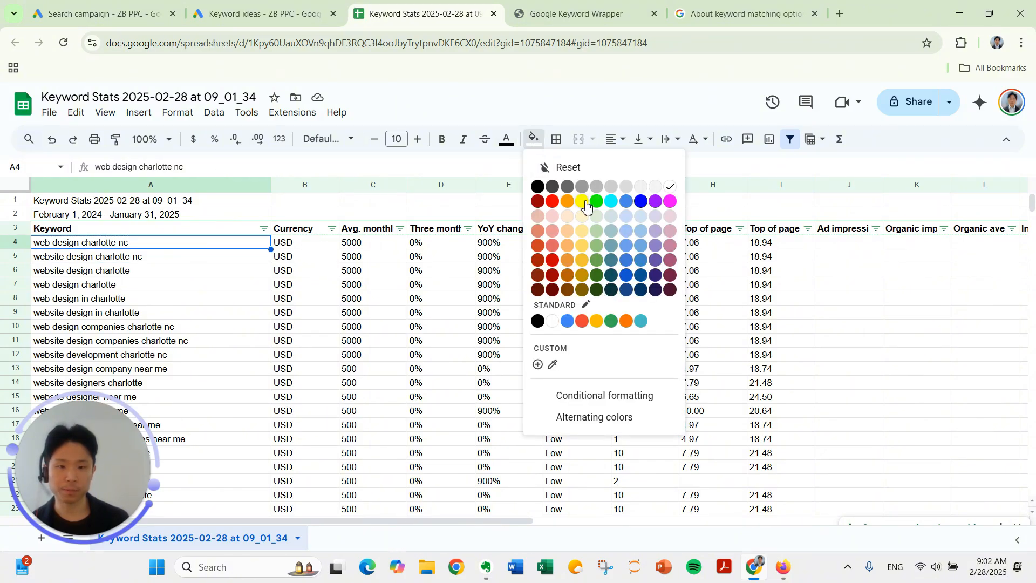
left_click(582, 202)
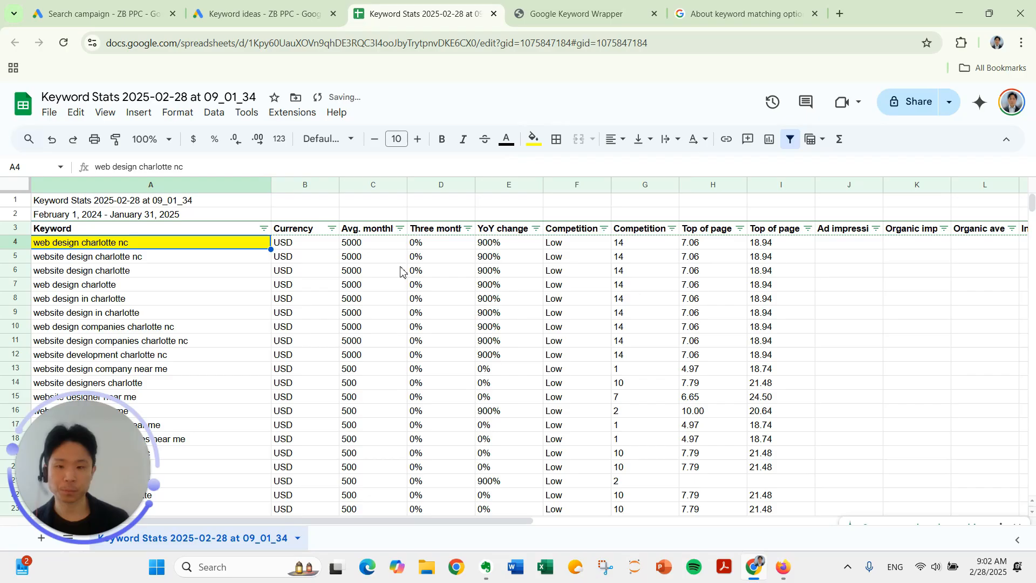
left_click(160, 329)
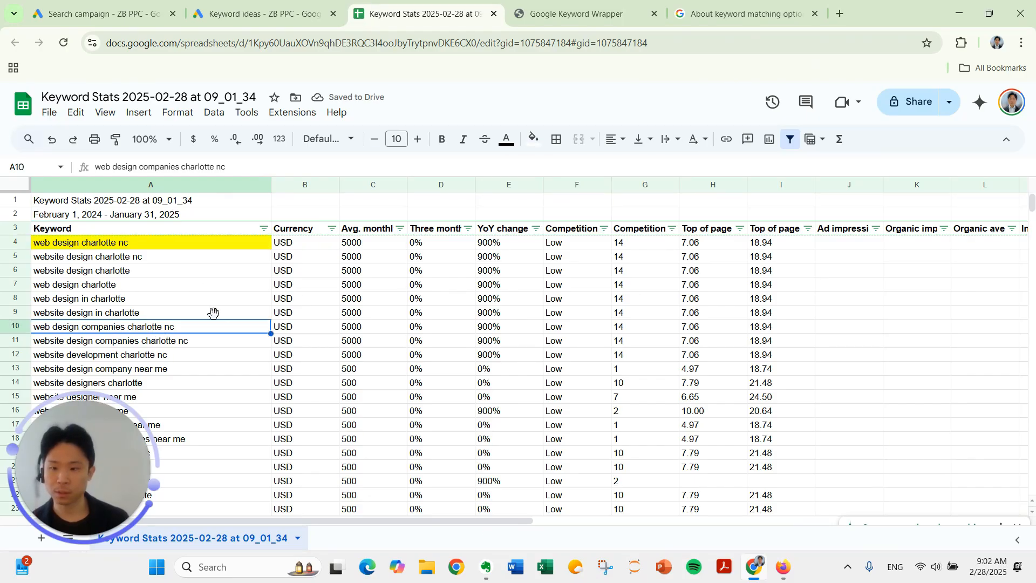
left_click(534, 141)
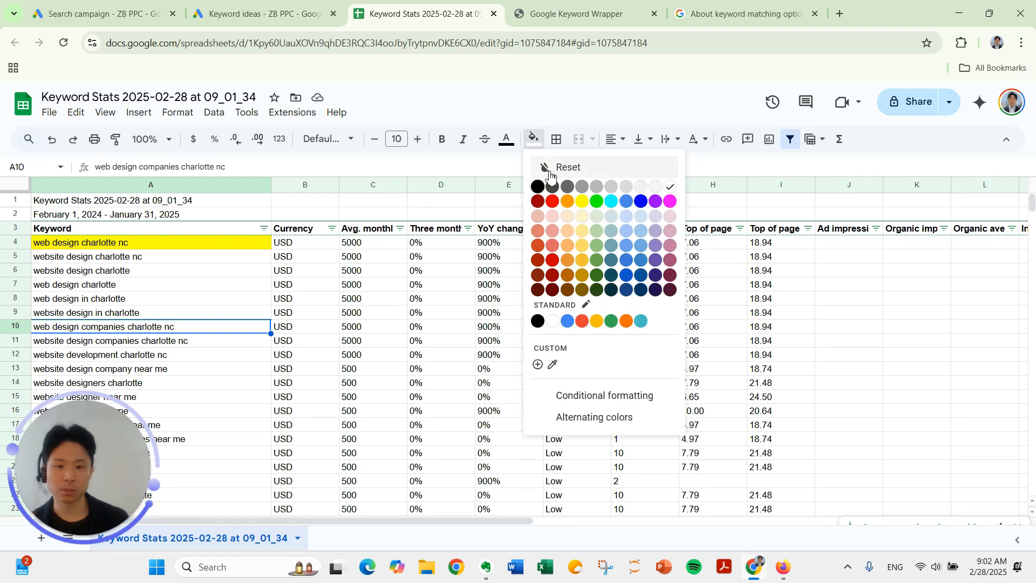
left_click(583, 202)
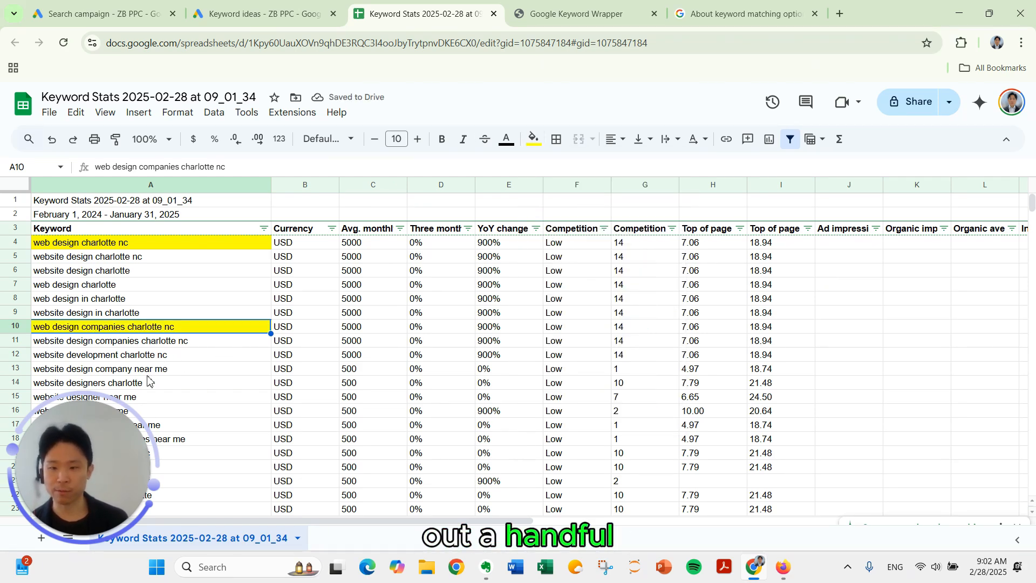
- Fill the keyword cells "website design company near me" and "website designers charlotte" with yellow
scroll(162, 343, "down", 2)
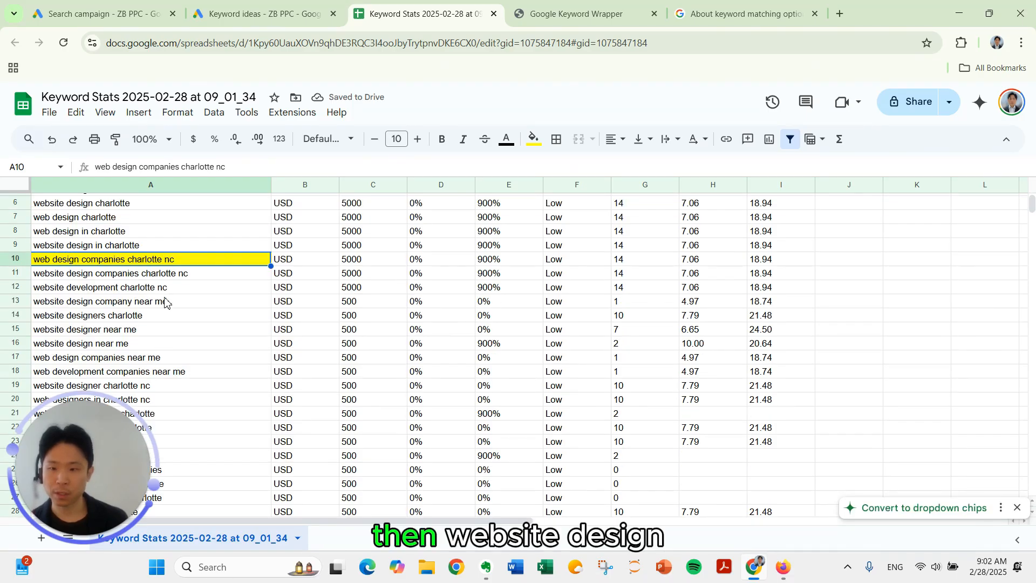
left_click(167, 306)
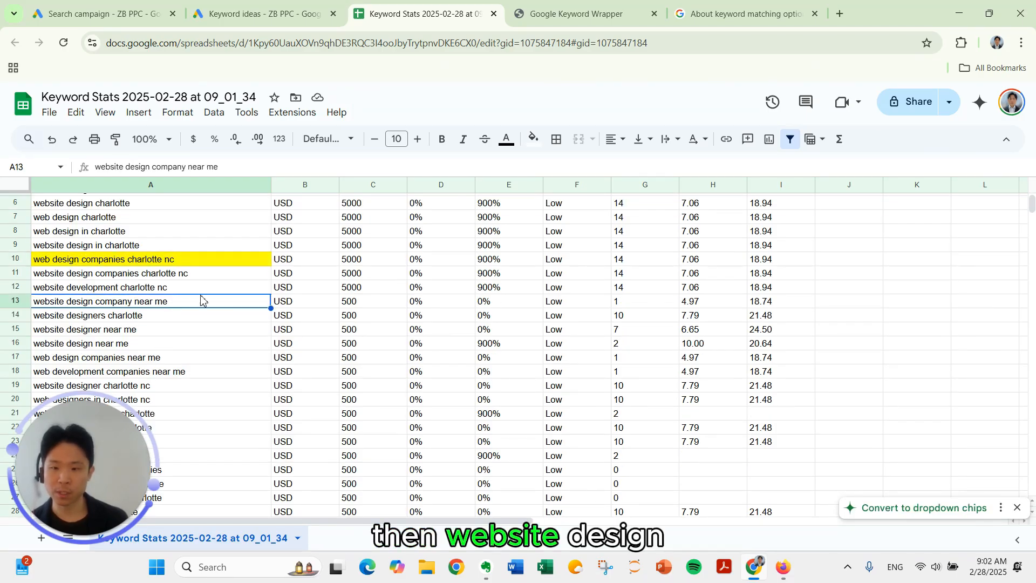
left_click(533, 139)
left_click(582, 202)
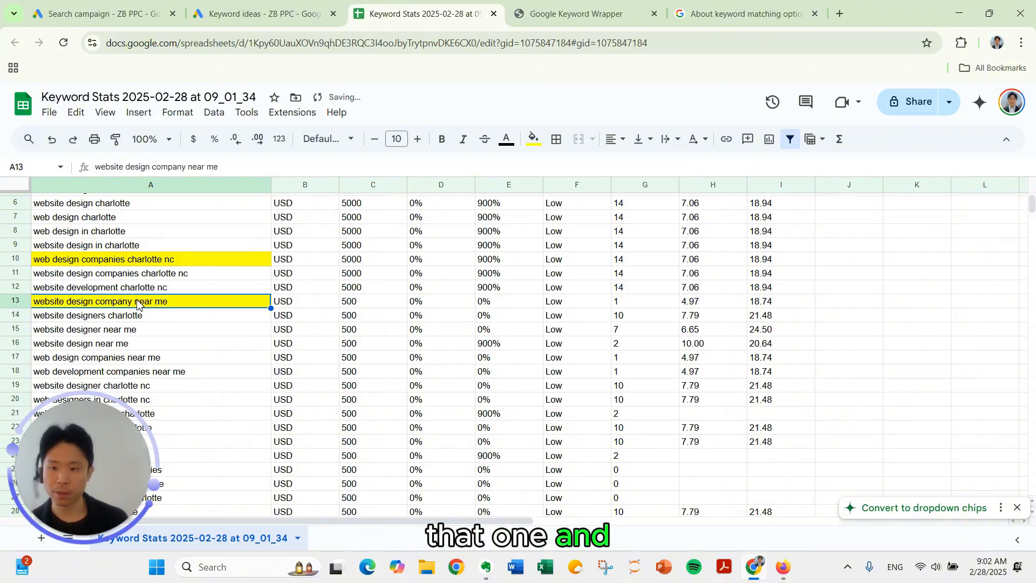
left_click(149, 317)
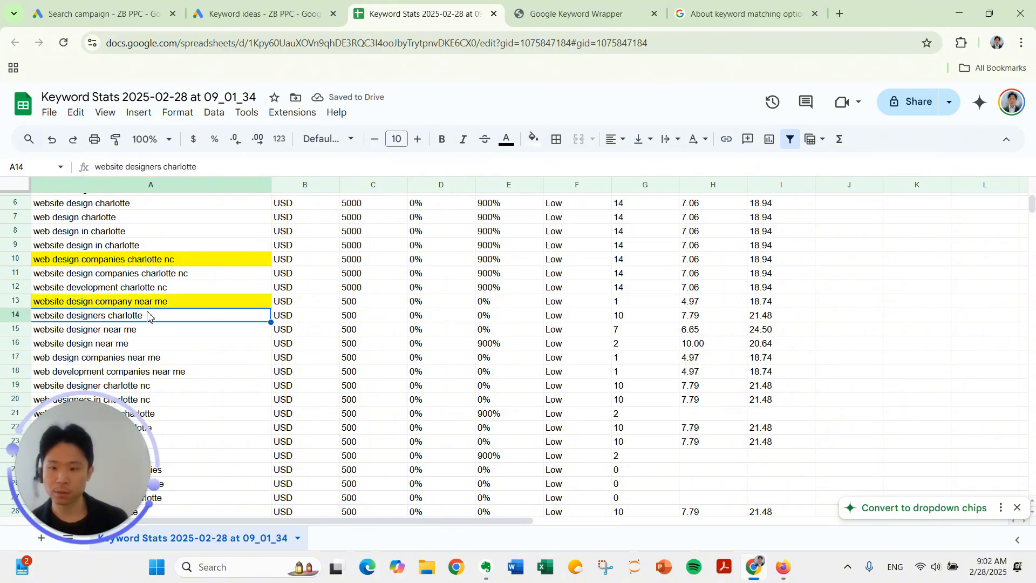
scroll(208, 301, "down", 2)
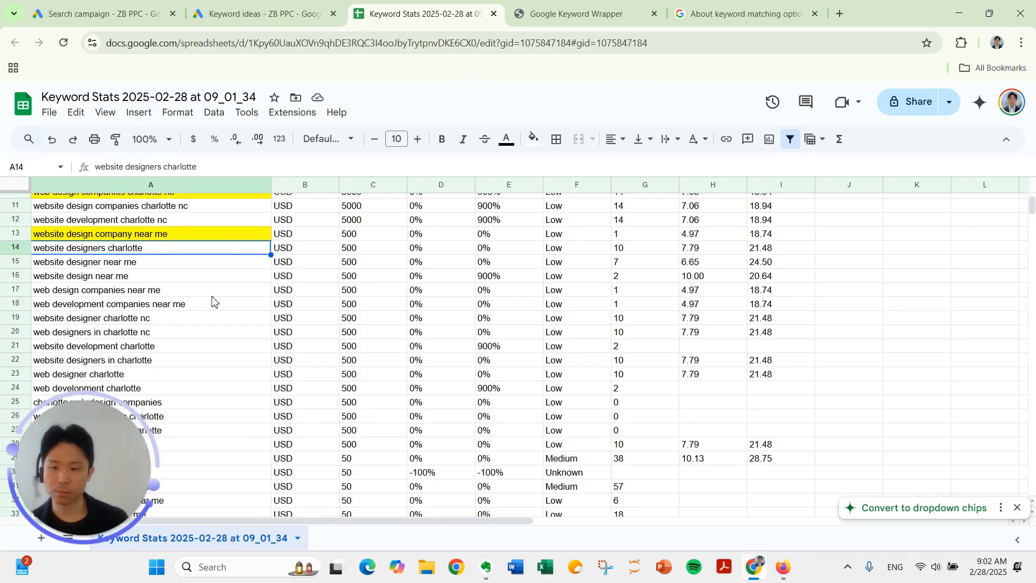
left_click(533, 139)
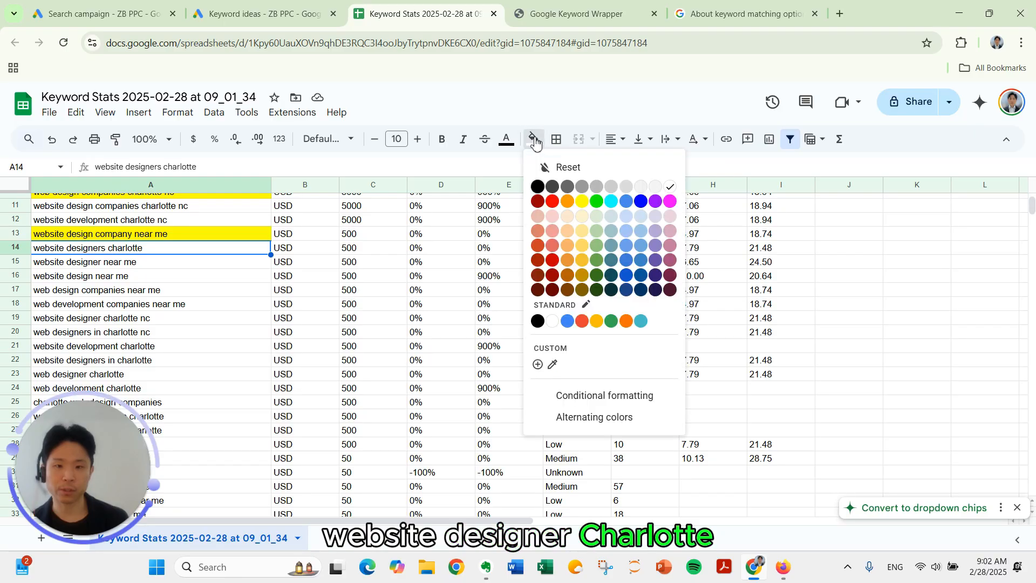
left_click(581, 202)
scroll(213, 289, "up", 4)
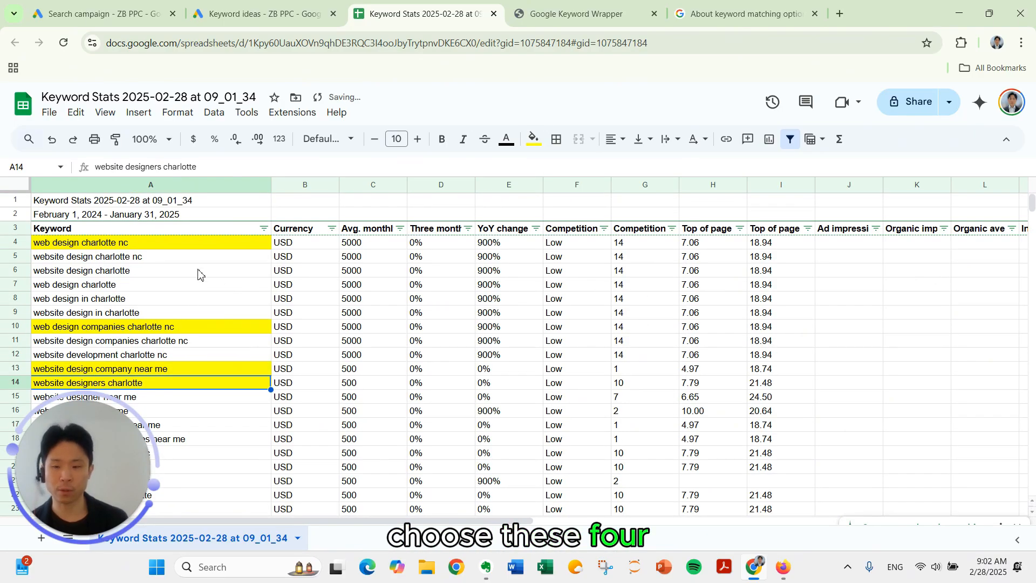
- Filter the Keyword column by fill color to show only the yellow rows
left_click(188, 244)
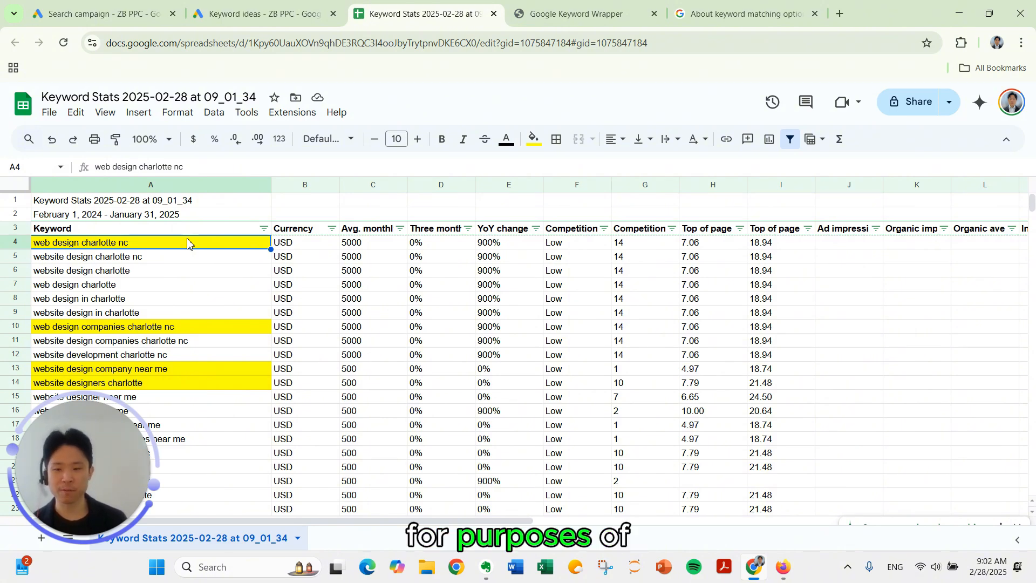
left_click(241, 230)
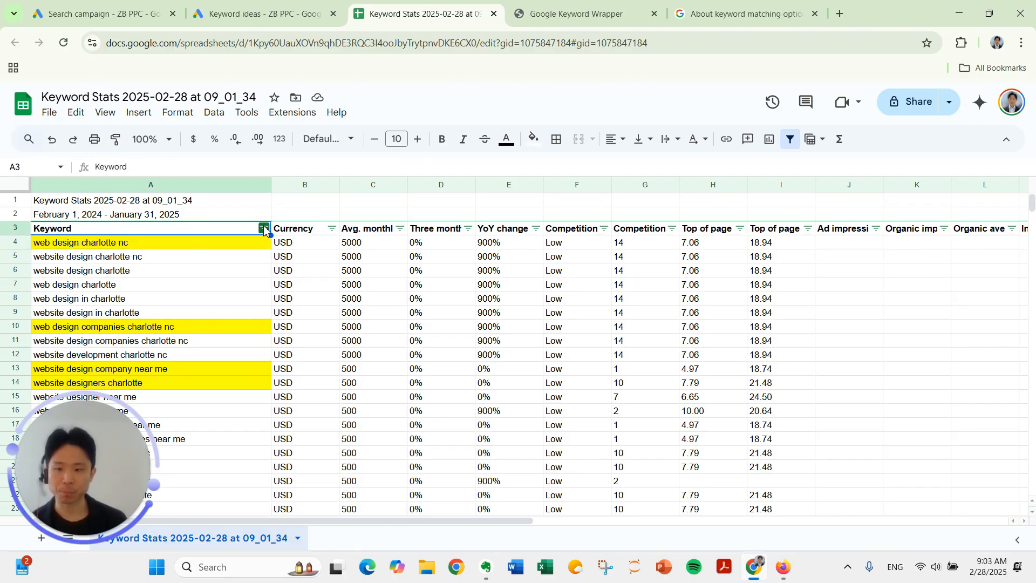
left_click(264, 230)
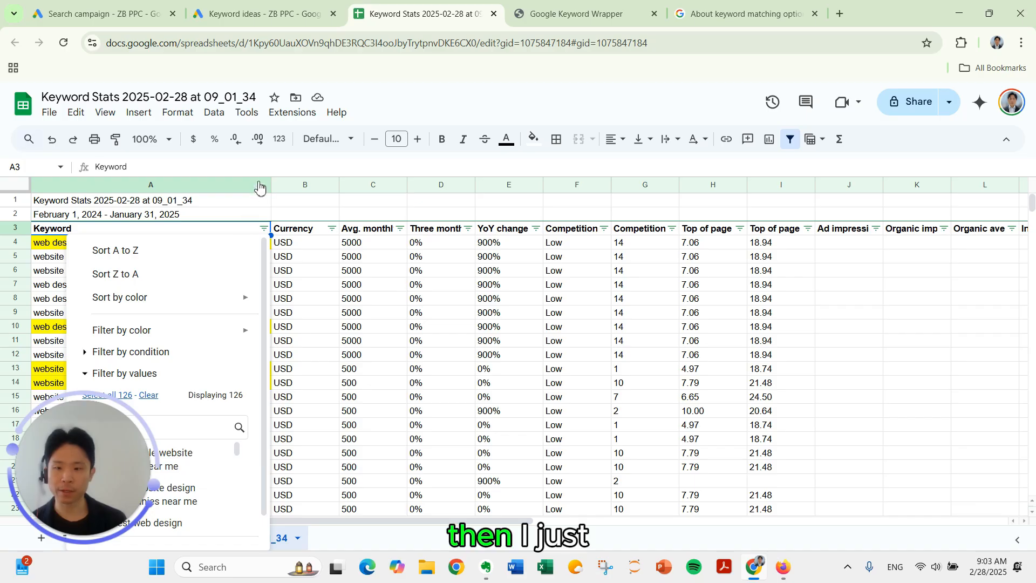
mouse_move(222, 330)
mouse_move(290, 359)
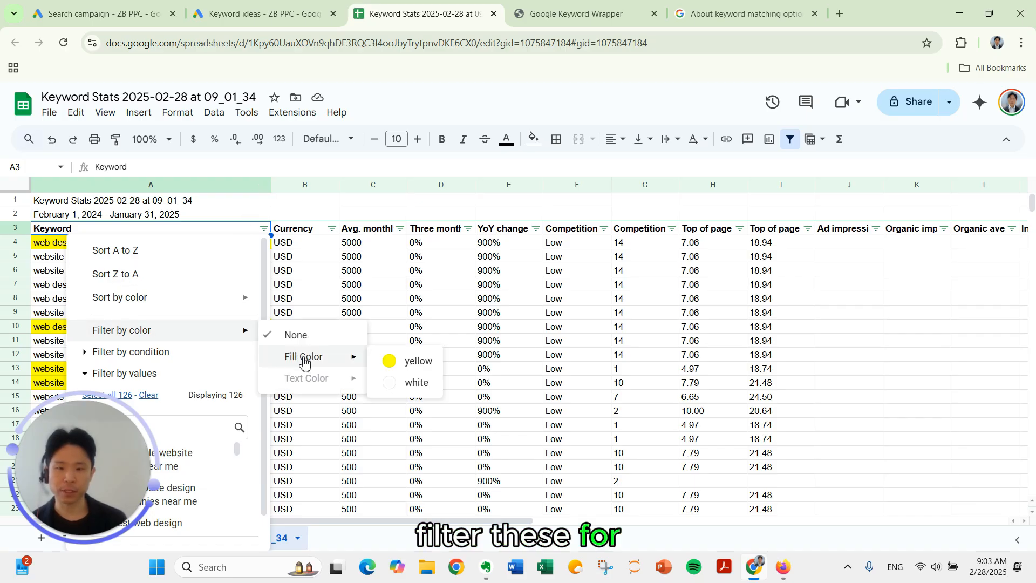
left_click(394, 364)
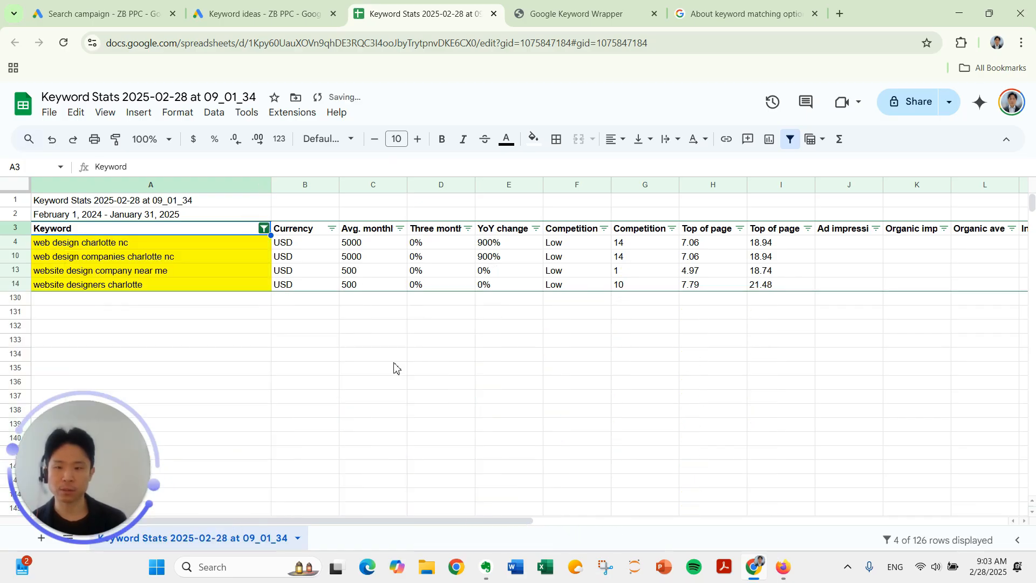
- Select the four filtered keywords from "web design charlotte nc" through "website designers charlotte"
left_click(175, 244)
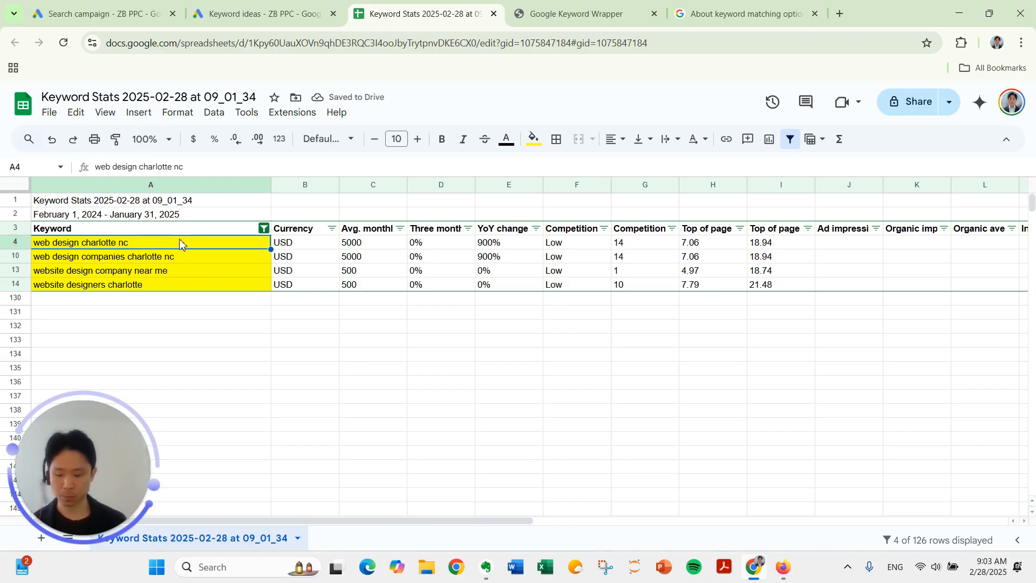
key("shift+Down")
key("shift+Down")
key("shift+Down")
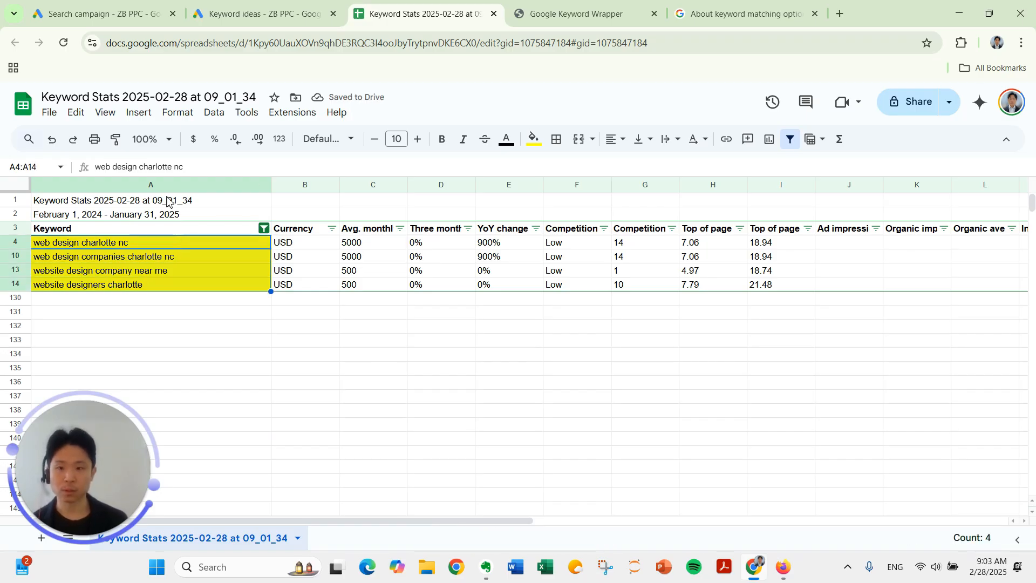
- Review the match type notation in the Google Ads campaign's keyword section and the match type comparison in the "About keyword matching options" help article
left_click(105, 16)
scroll(337, 356, "down", 2)
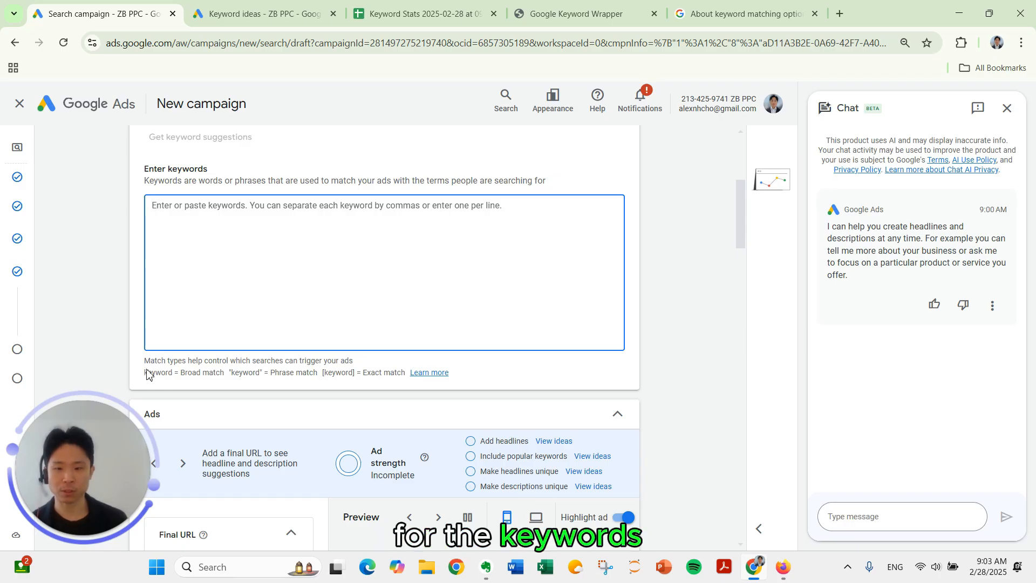
scroll(145, 329, "down", 1)
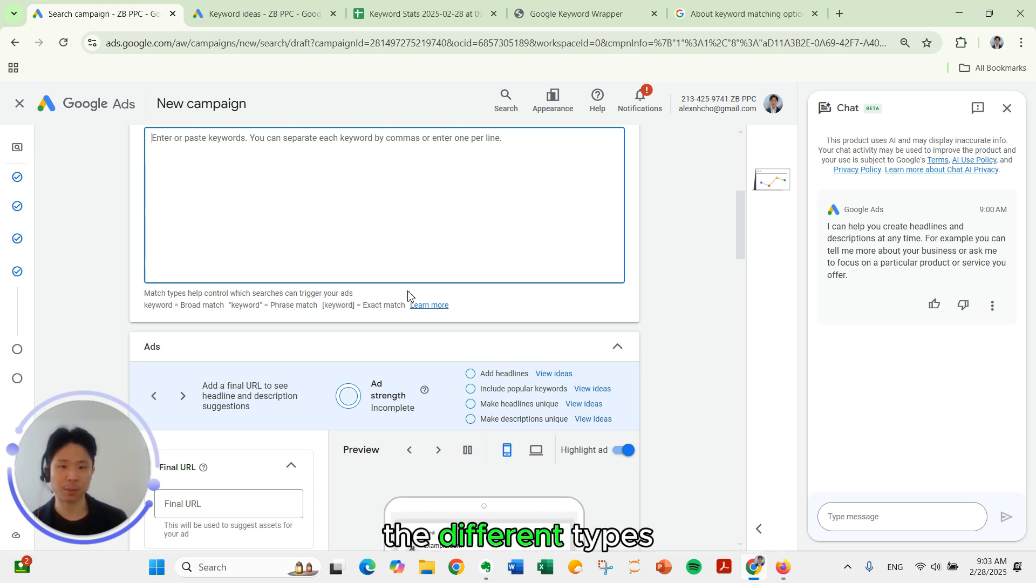
left_click(744, 13)
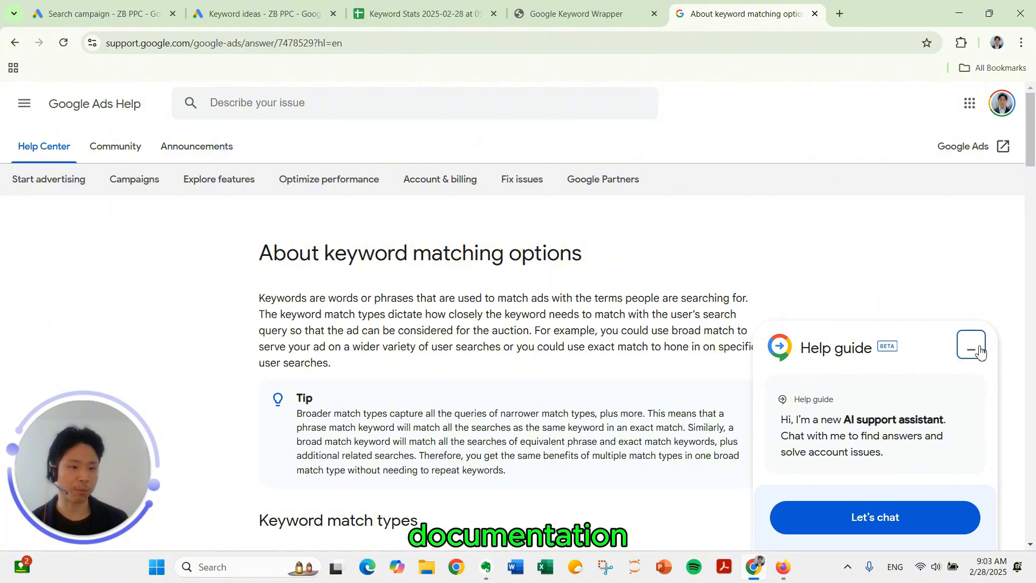
scroll(237, 335, "down", 6)
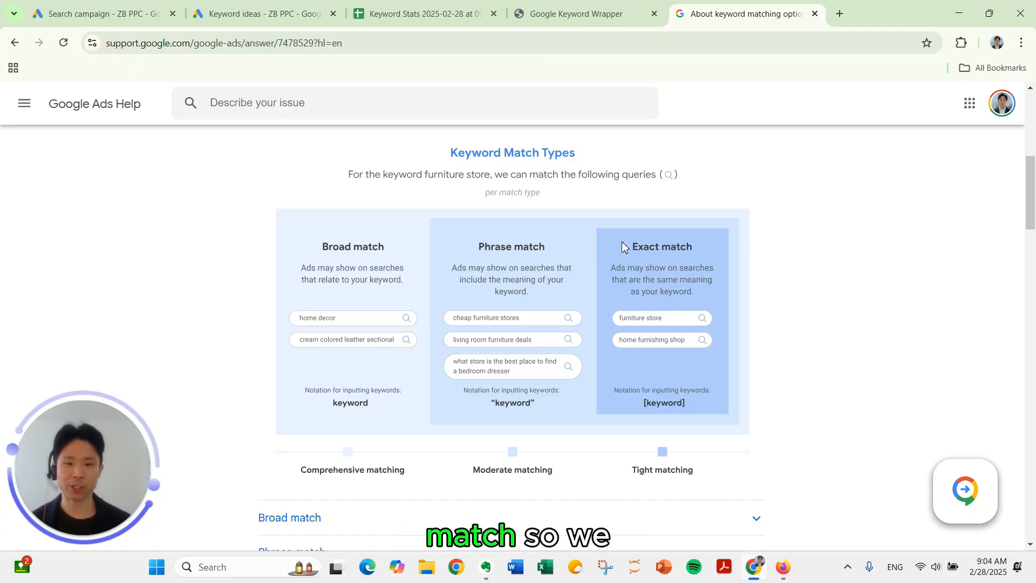
- Copy the four selected keywords from the keyword spreadsheet into KeywordWrap and wrap them in the match type notations
key("ctrl+shift+Tab")
key("ctrl+shift+Tab")
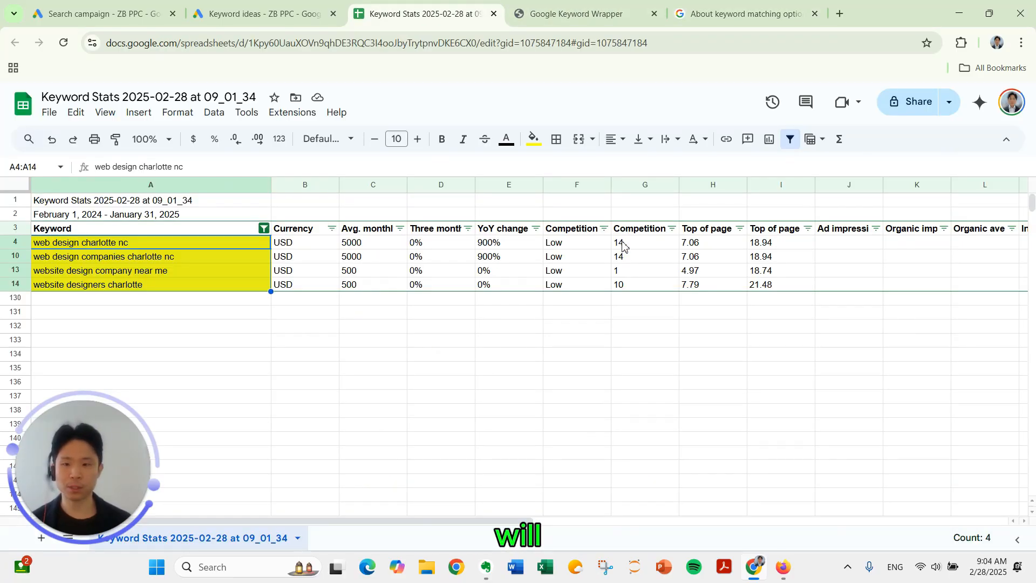
key("ctrl+c")
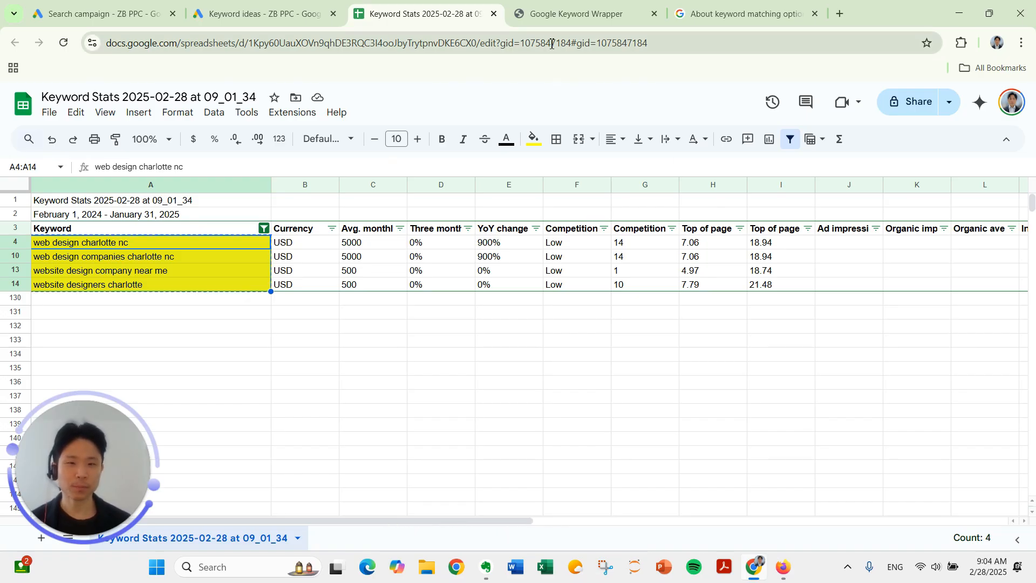
left_click(549, 17)
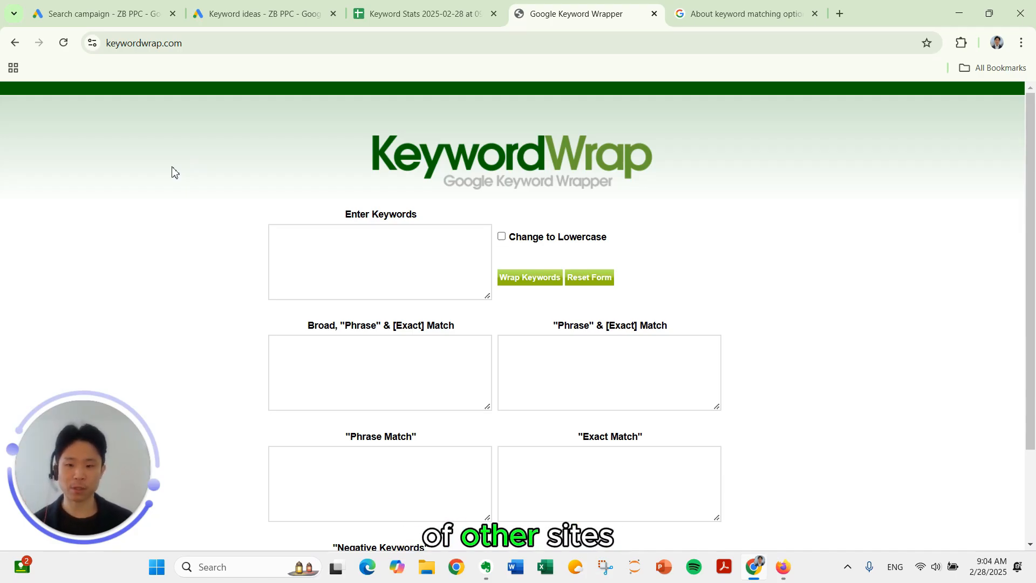
left_click(379, 264)
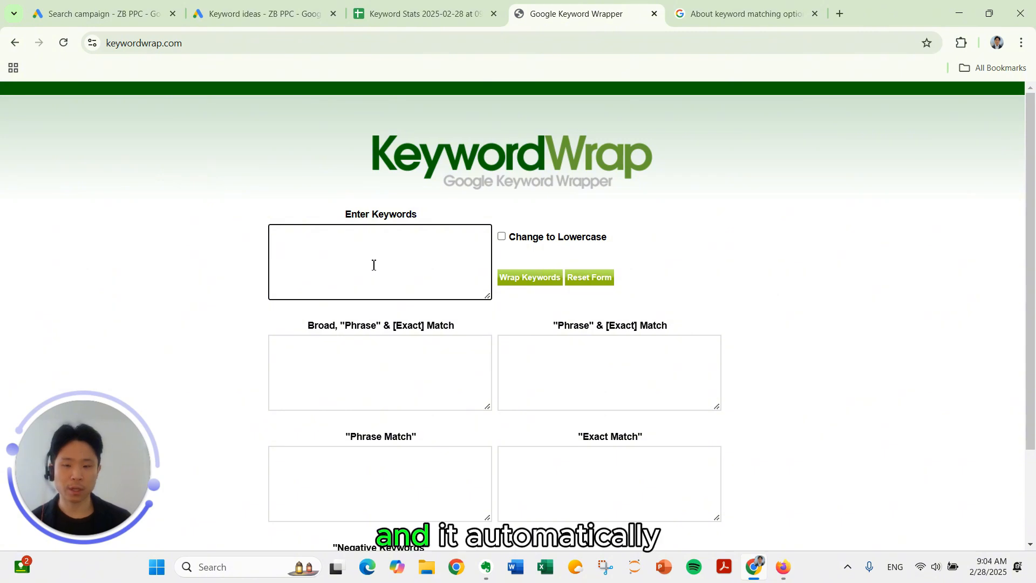
key("ctrl+v")
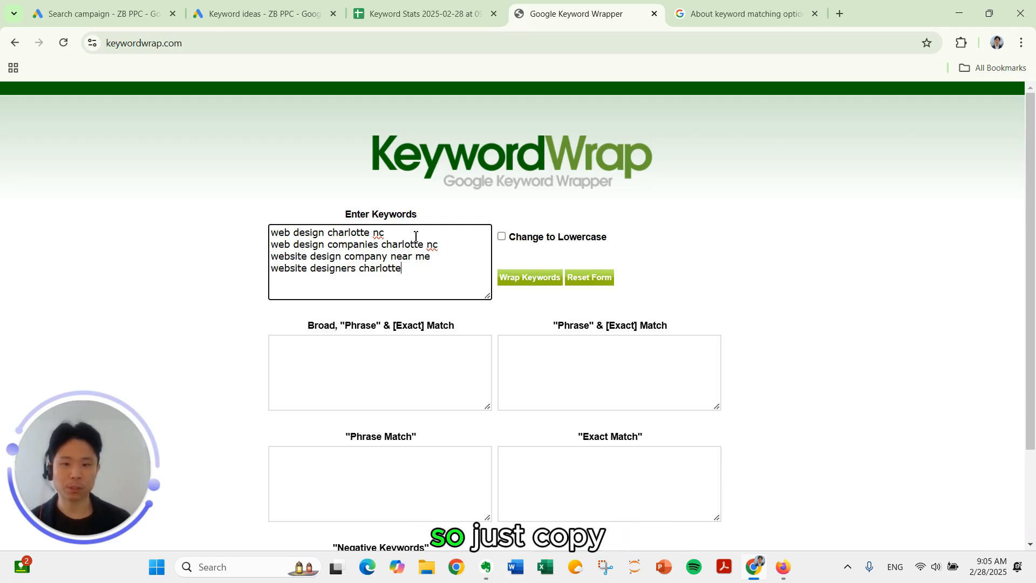
left_click(521, 280)
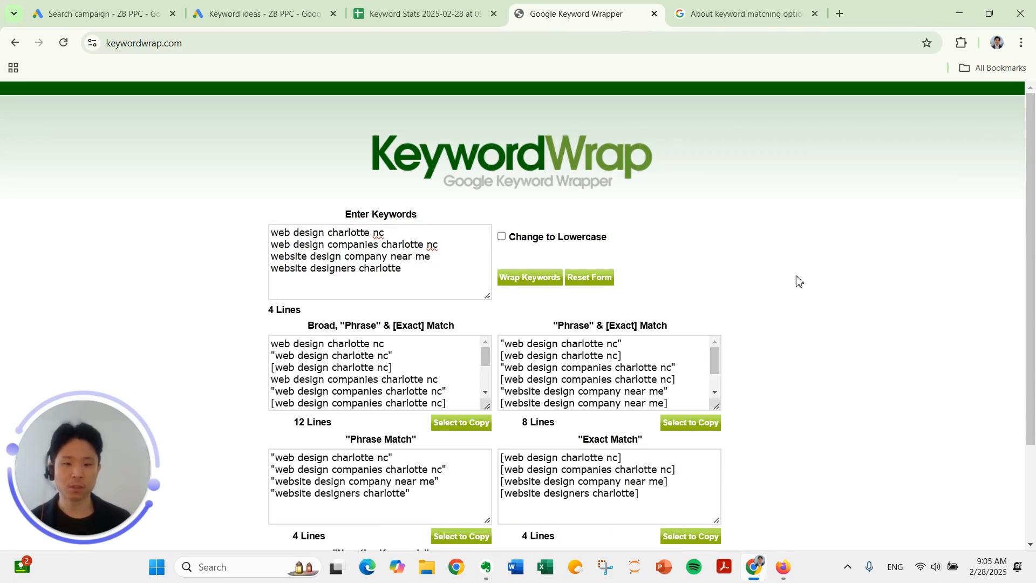
- Copy KeywordWrap's combined phrase and exact match list into the keyword box of Ad group 1 in the Google Ads campaign
scroll(799, 281, "down", 1)
left_click(649, 300)
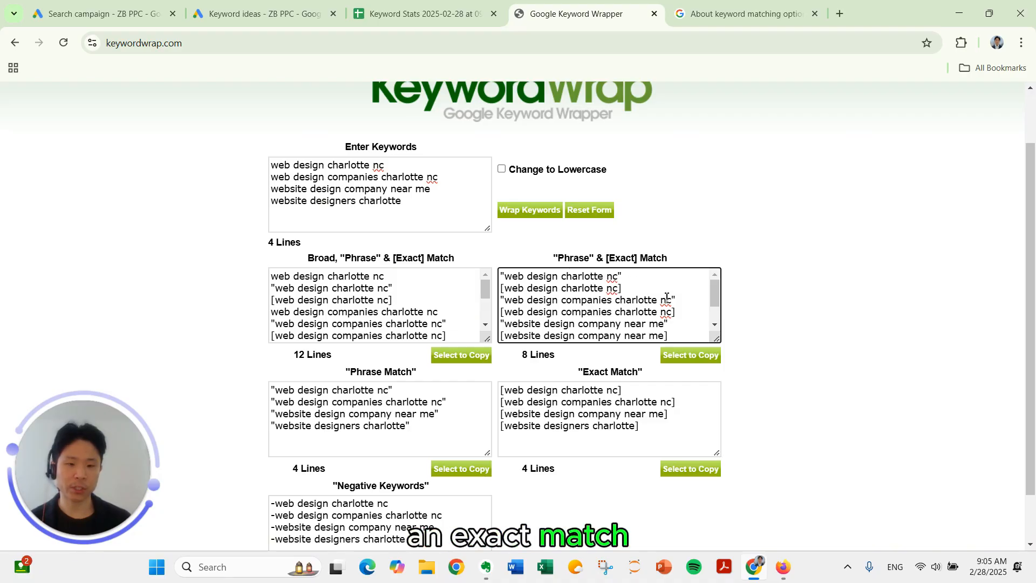
left_click(688, 356)
key("ctrl+c")
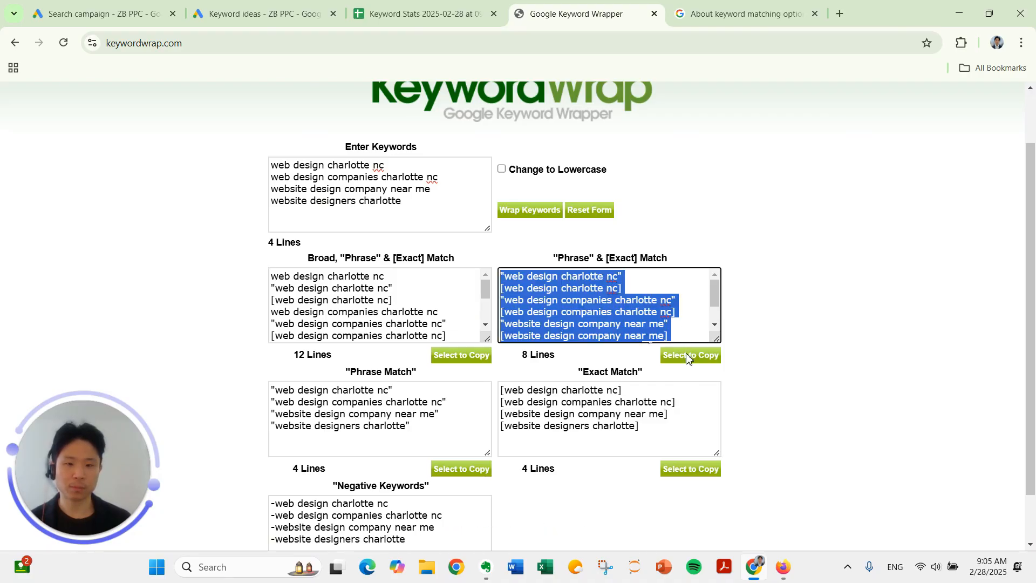
scroll(688, 322, "down", 2)
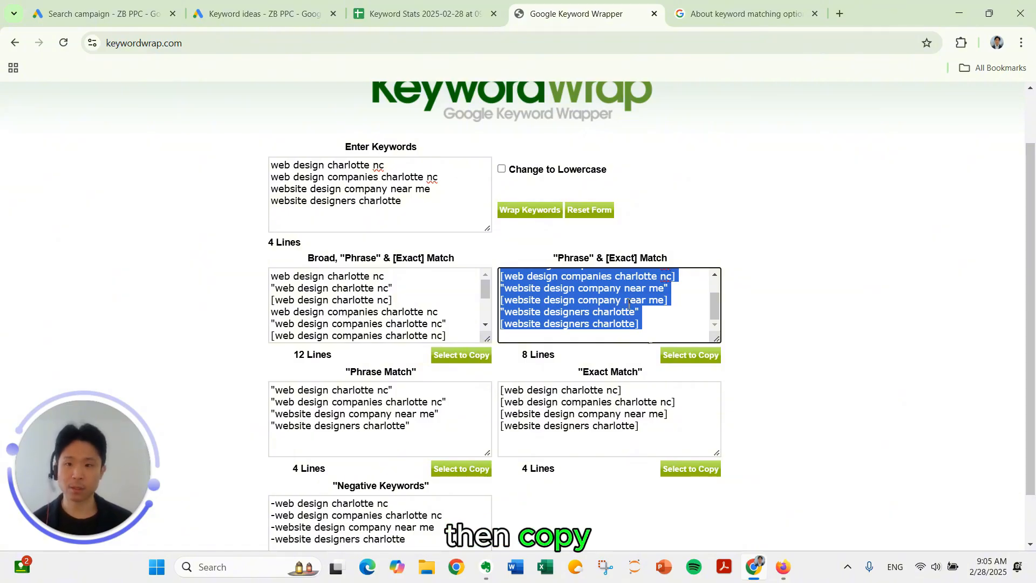
left_click(115, 17)
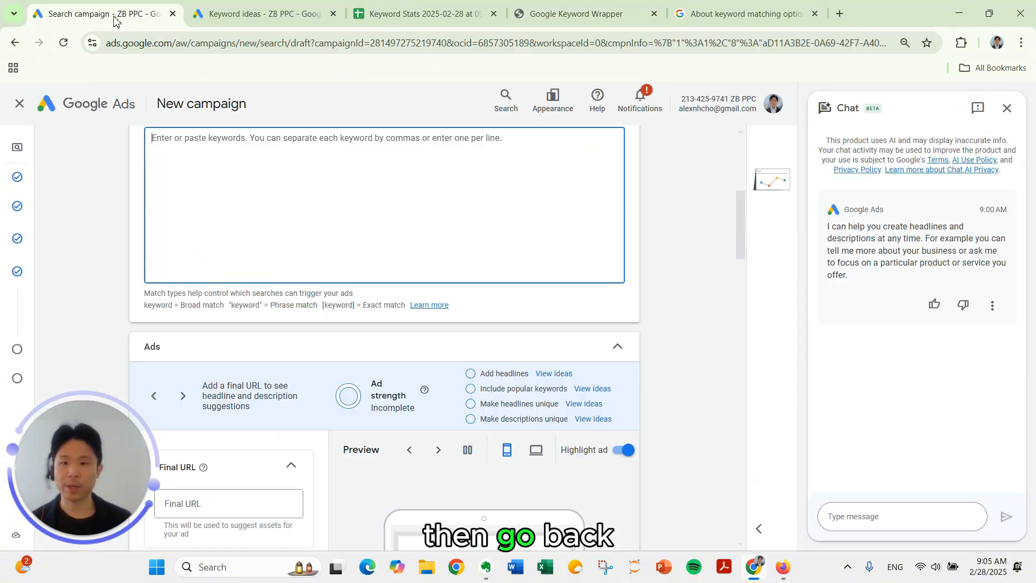
scroll(161, 228, "up", 5)
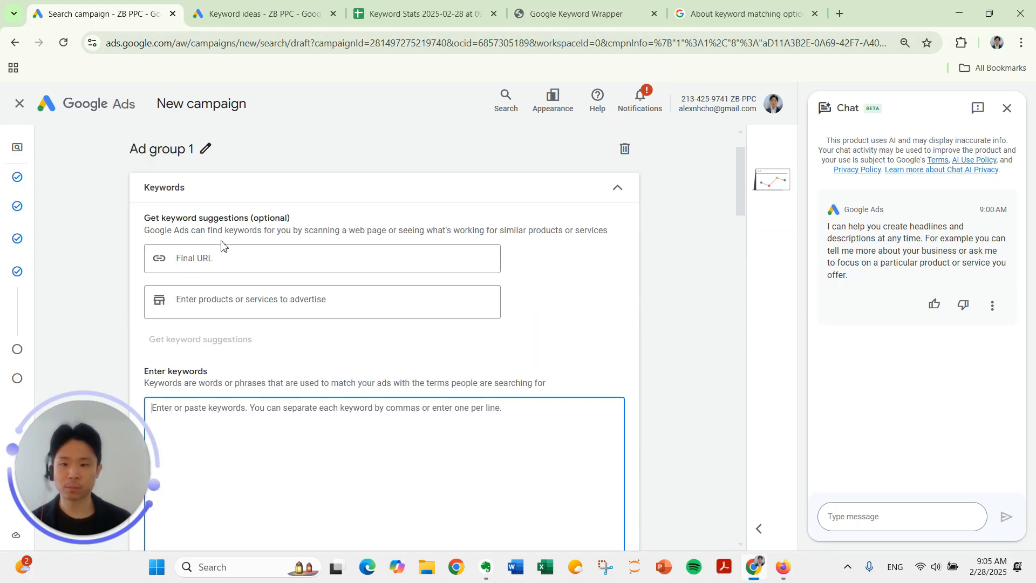
scroll(222, 242, "down", 1)
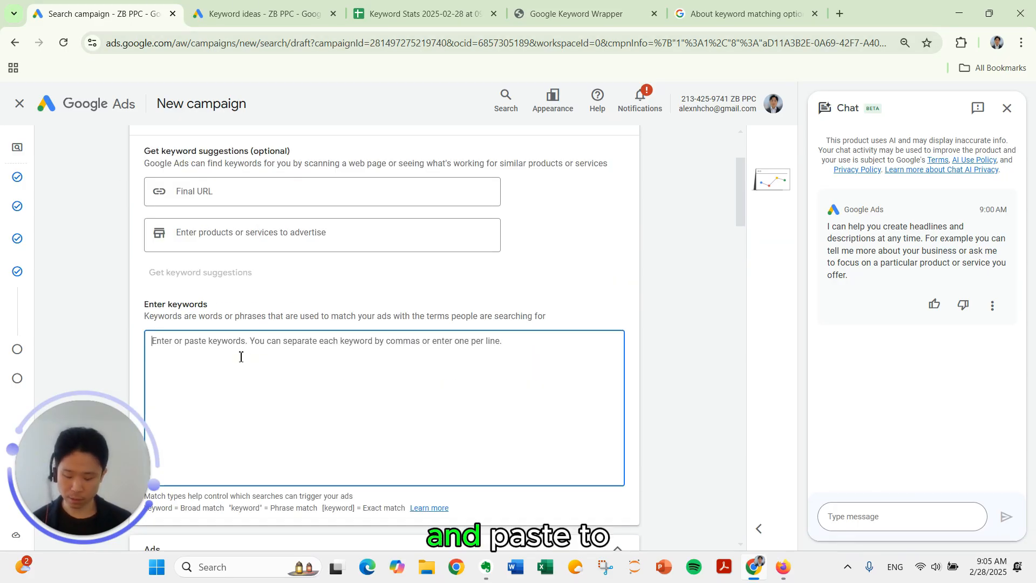
key("ctrl+v")
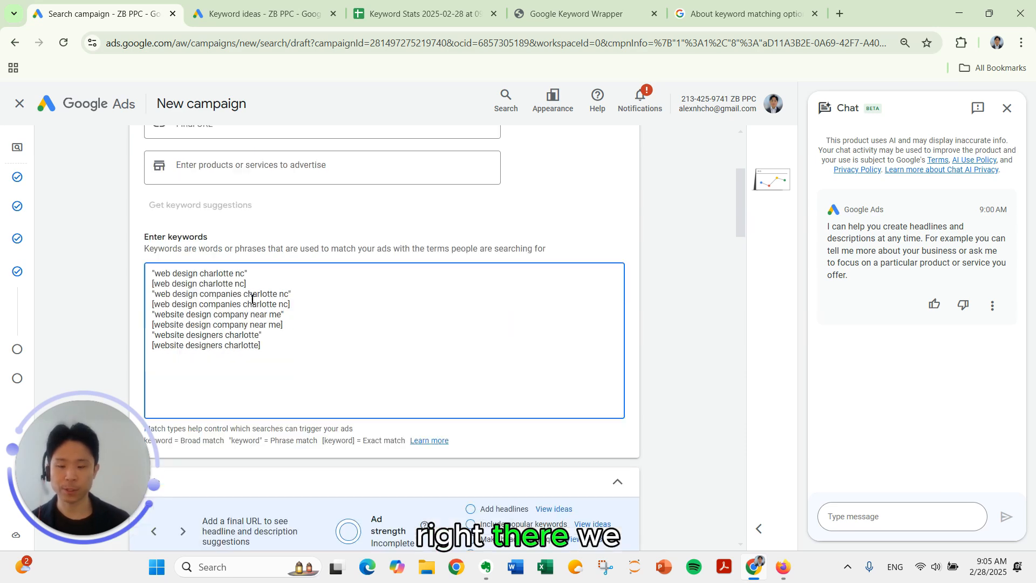
- Close the Google Ads assistant chat and end the conversation
scroll(249, 301, "down", 3)
scroll(303, 337, "down", 2)
scroll(304, 337, "down", 1)
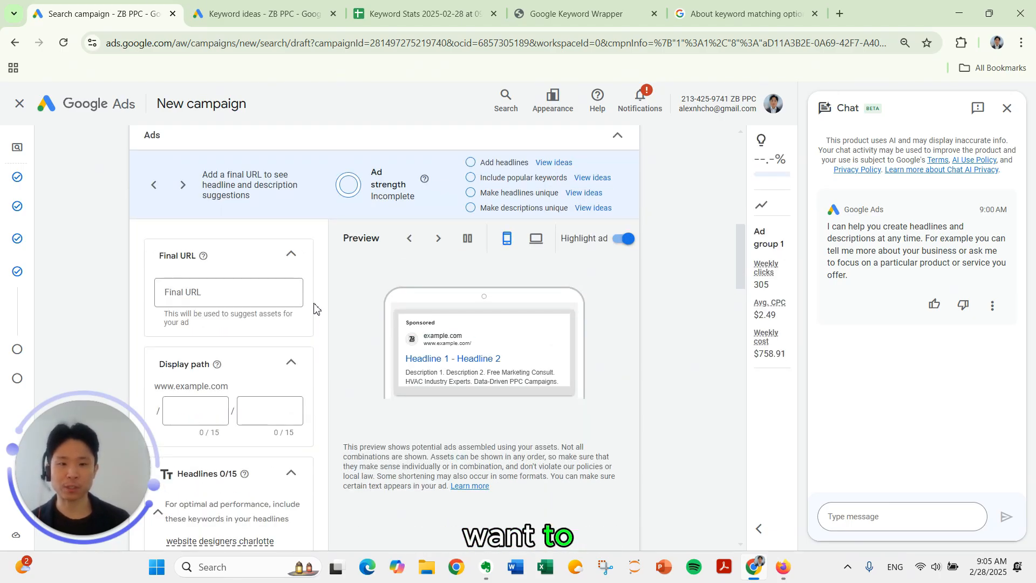
left_click(1007, 108)
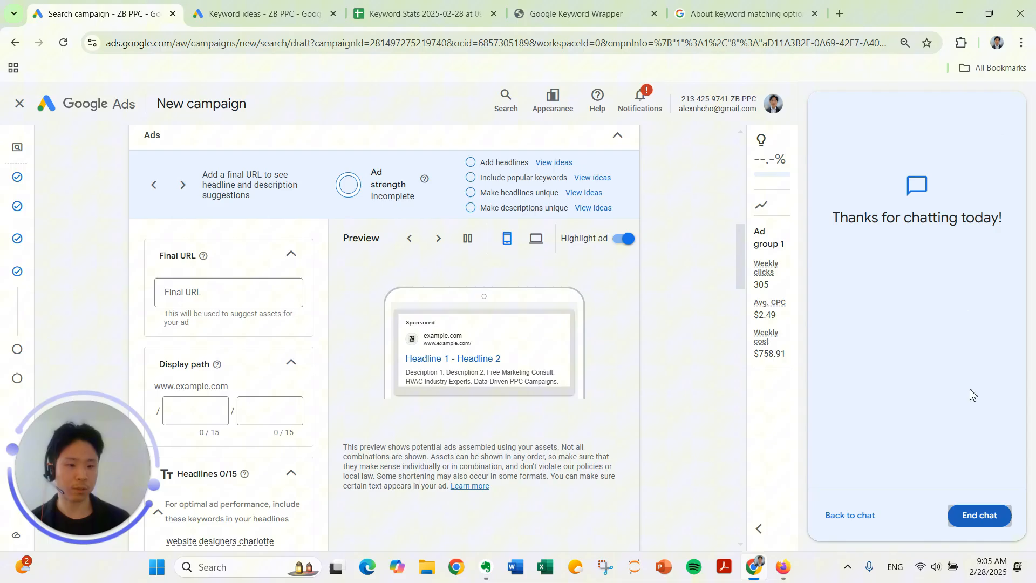
left_click(980, 515)
scroll(279, 322, "down", 6)
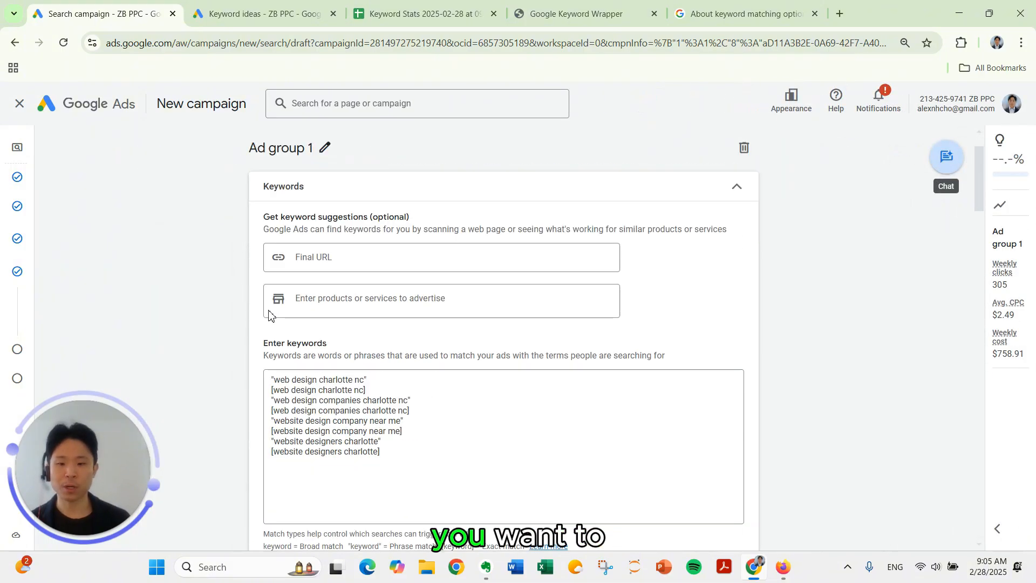
scroll(281, 322, "down", 2)
left_click(286, 270)
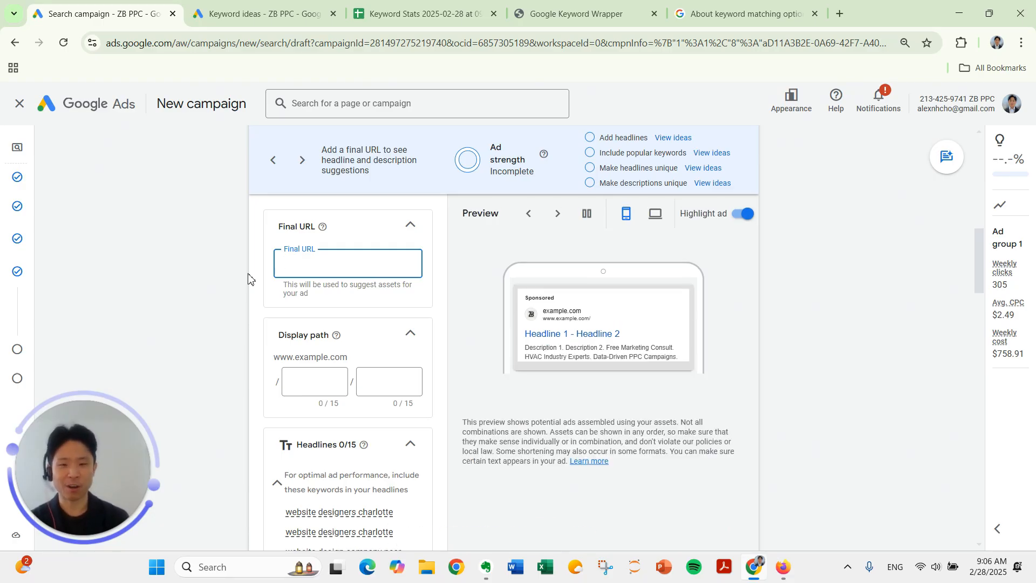
type("ttps://")
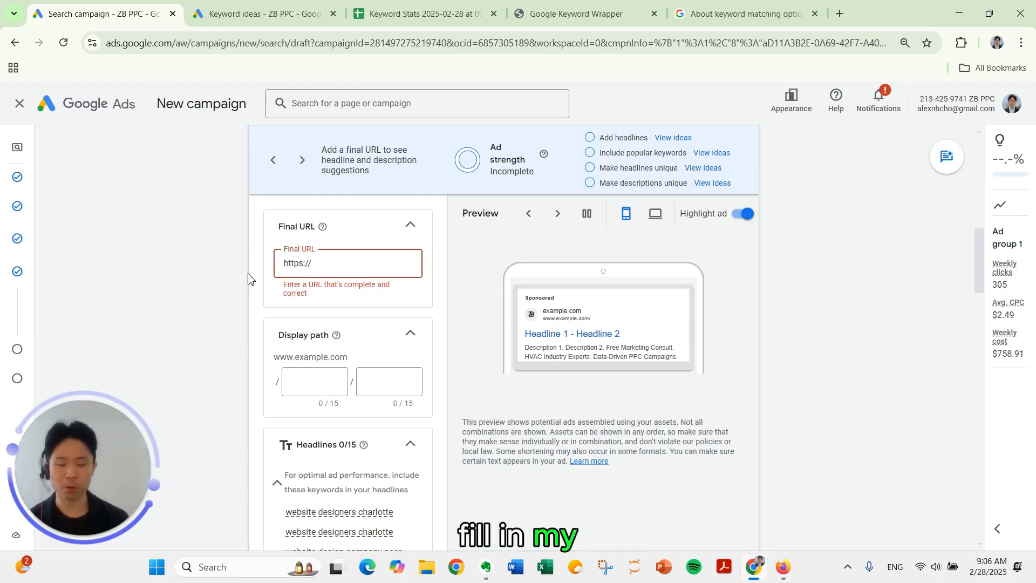
type("www.zb")
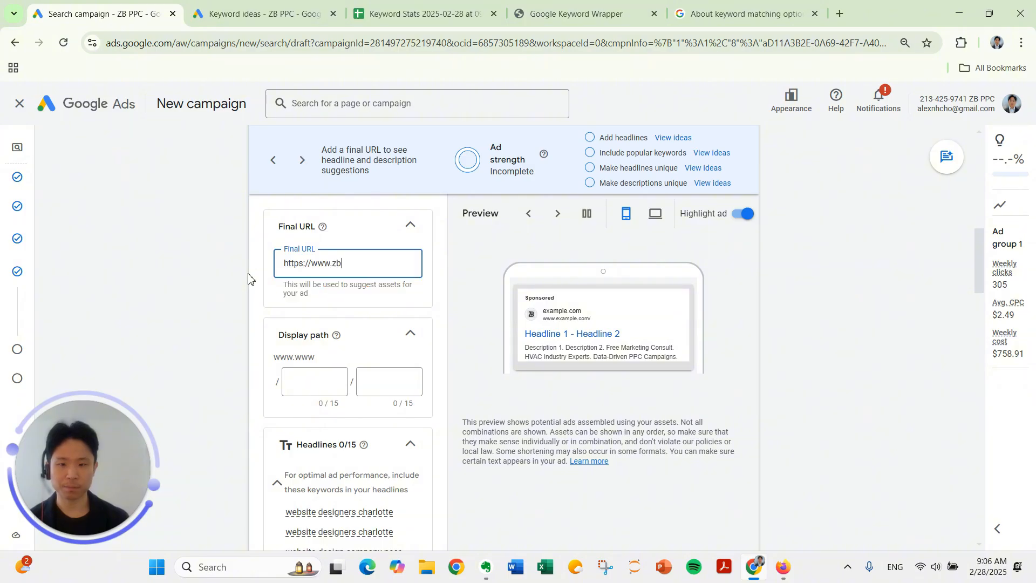
type("ppc.com")
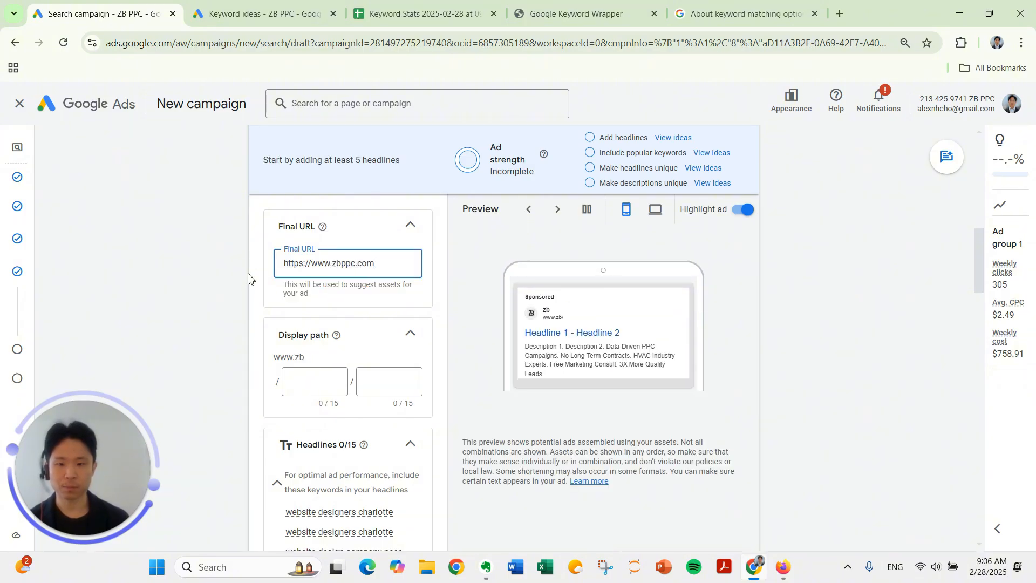
type("/charlotte")
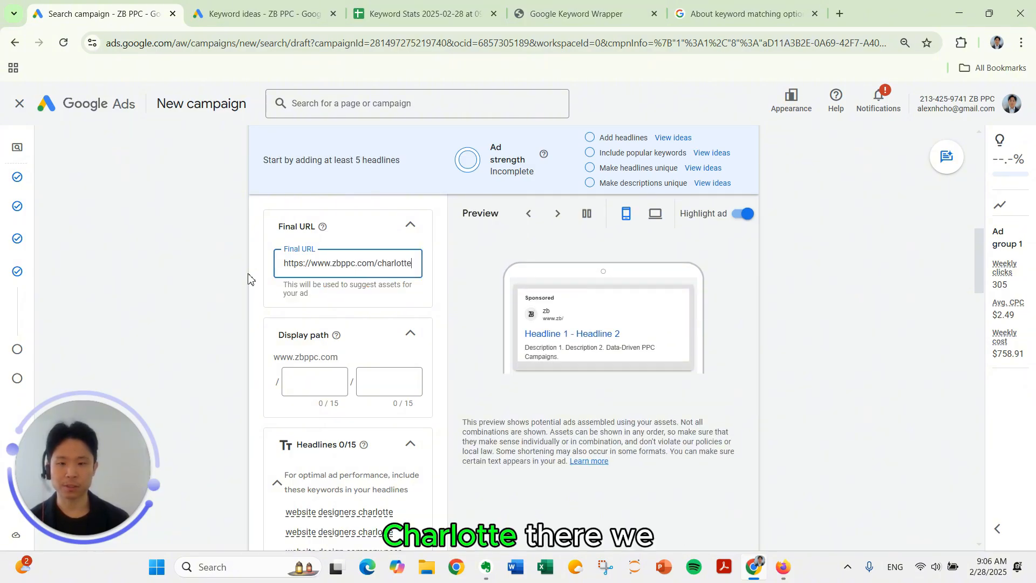
- Set the ad's display path to "charlotte" and "web-design"
left_click(237, 300)
scroll(245, 310, "down", 1)
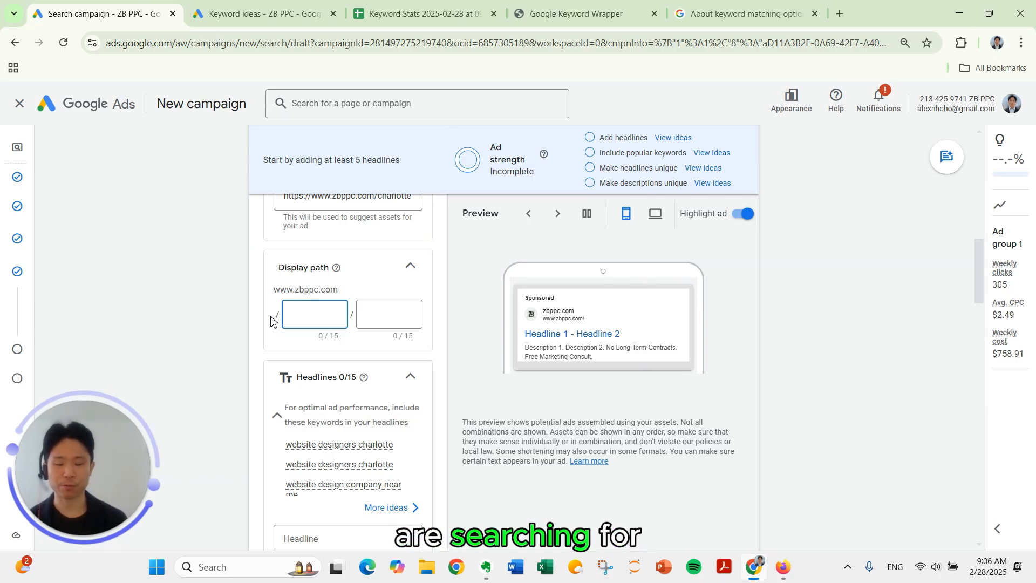
type("charlotte")
key("Tab")
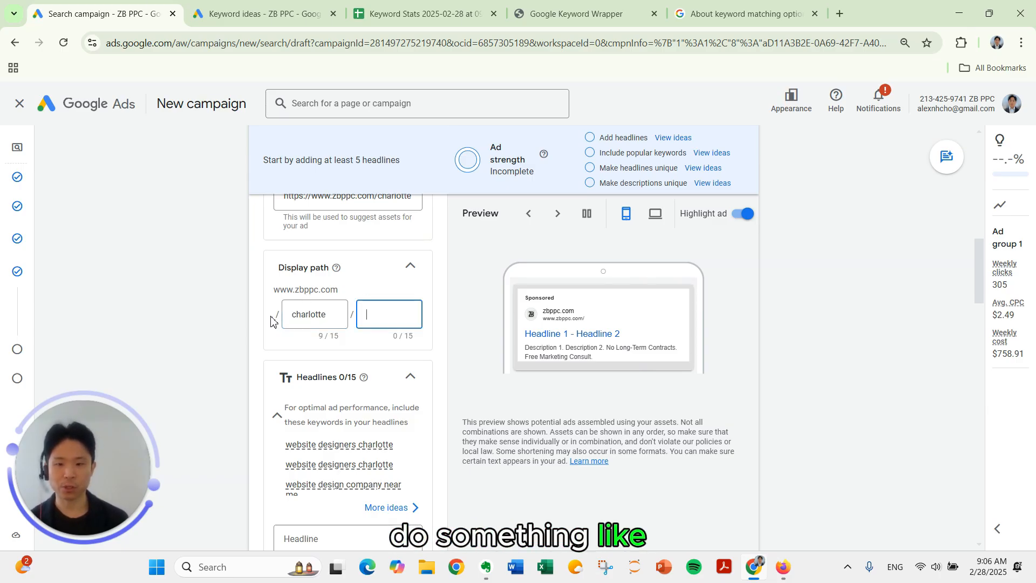
type("web-des")
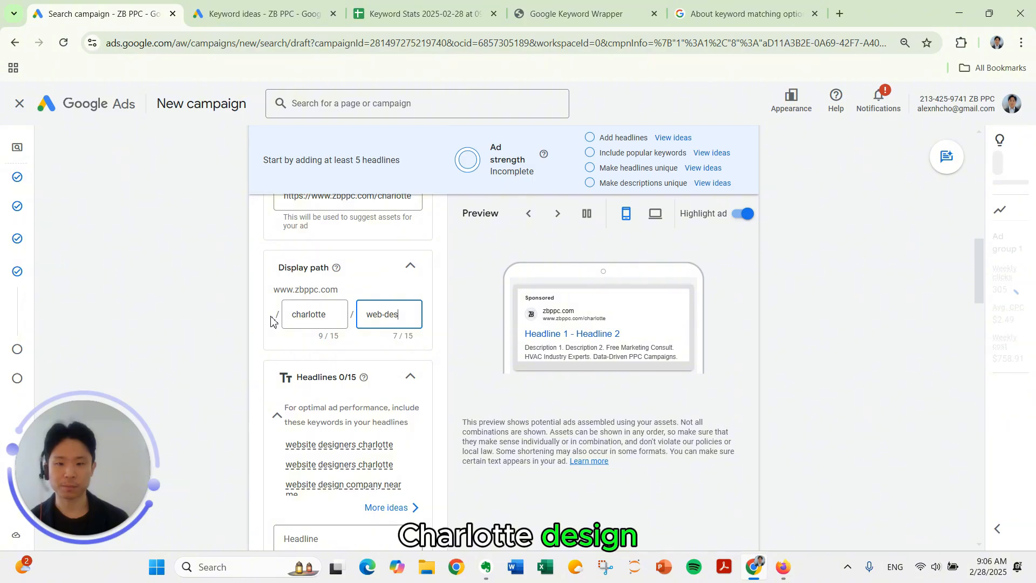
type("ign")
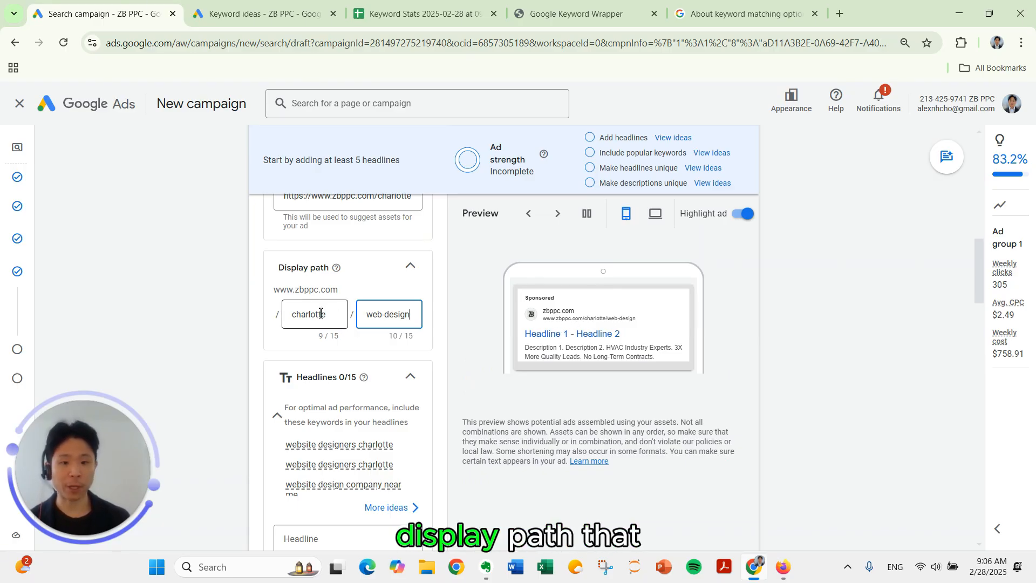
- Enter "Charlotte Web Design" as the ad's first headline
scroll(256, 338, "down", 1)
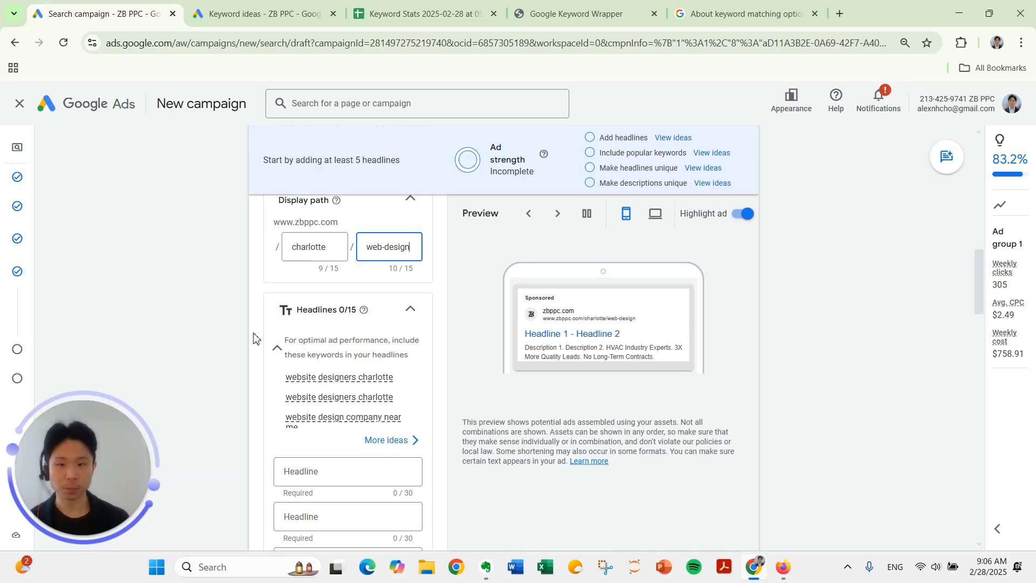
scroll(254, 338, "down", 1)
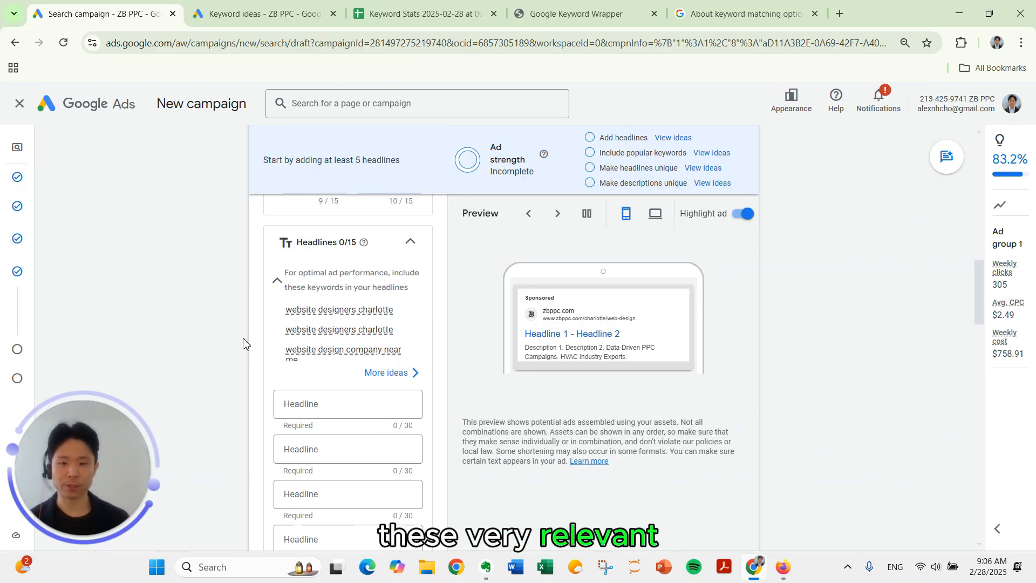
scroll(245, 343, "down", 1)
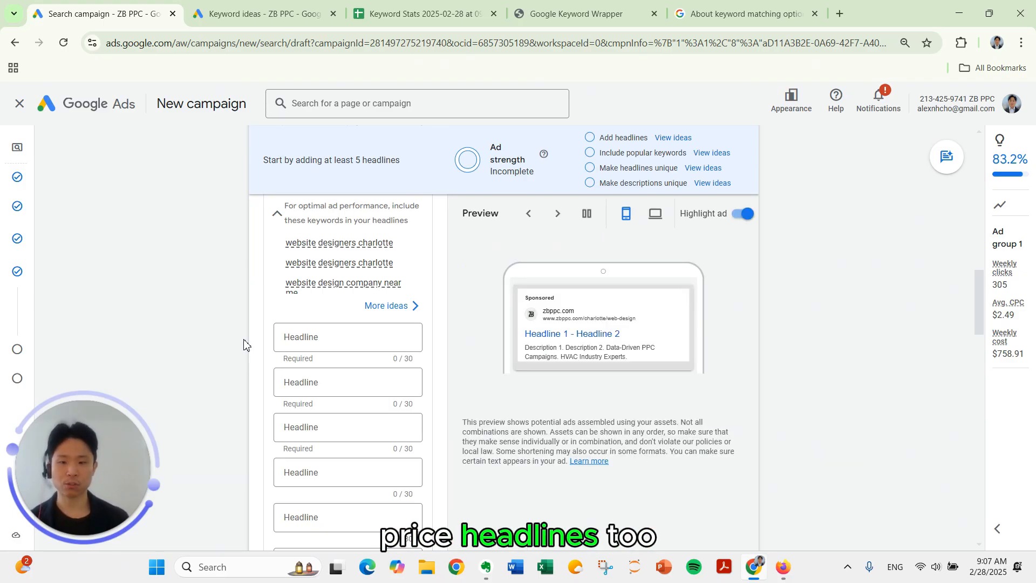
scroll(243, 341, "down", 1)
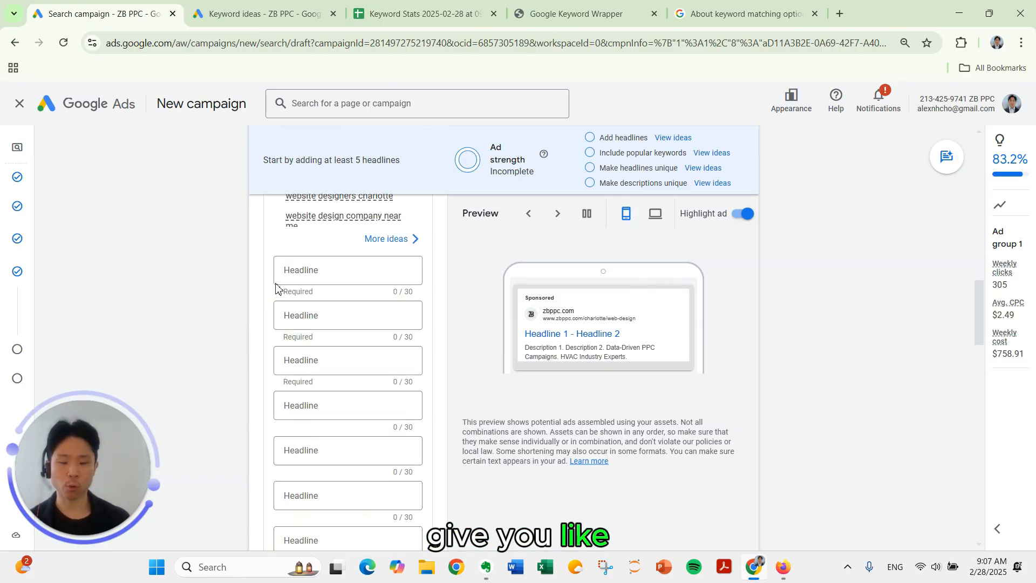
left_click(305, 267)
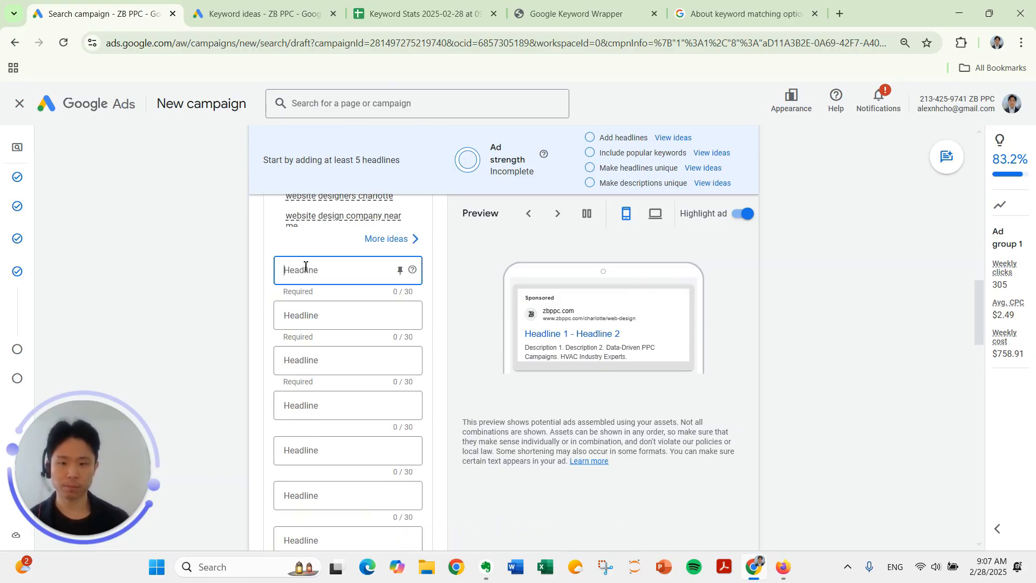
type("Char")
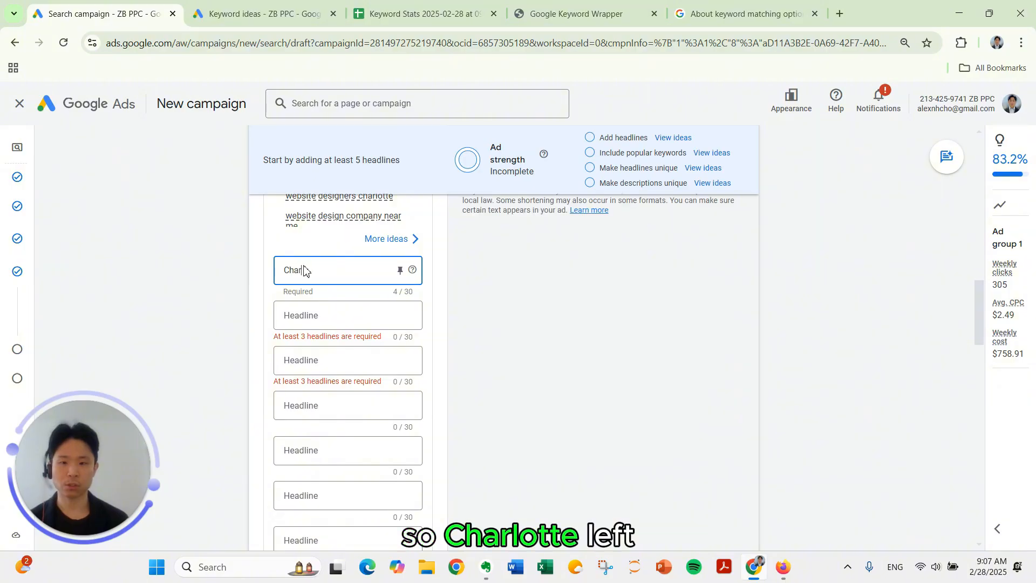
type("lotte Web")
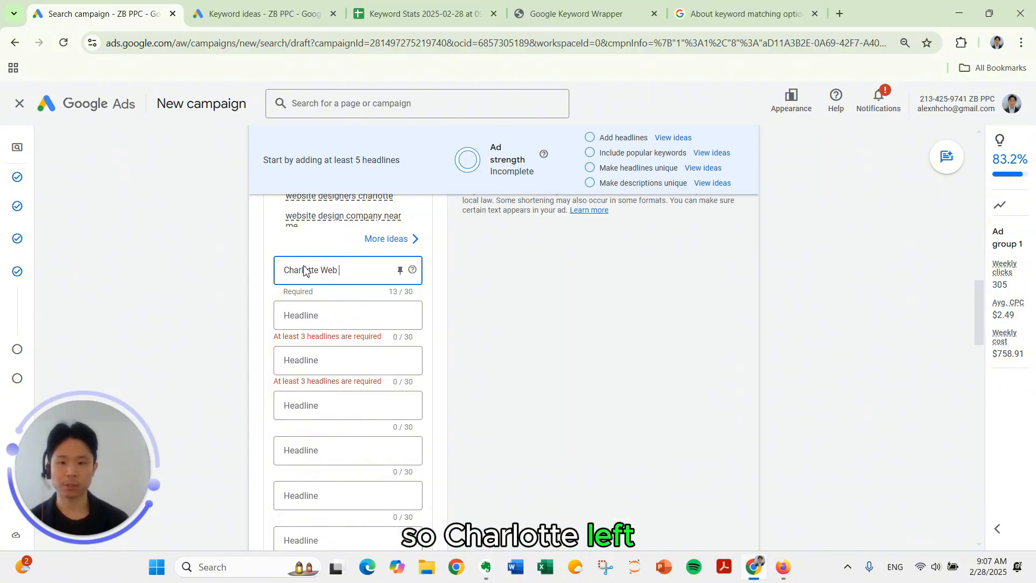
type(" Design")
- Enter "Book a Call Today" as the ad's second headline
key("Tab")
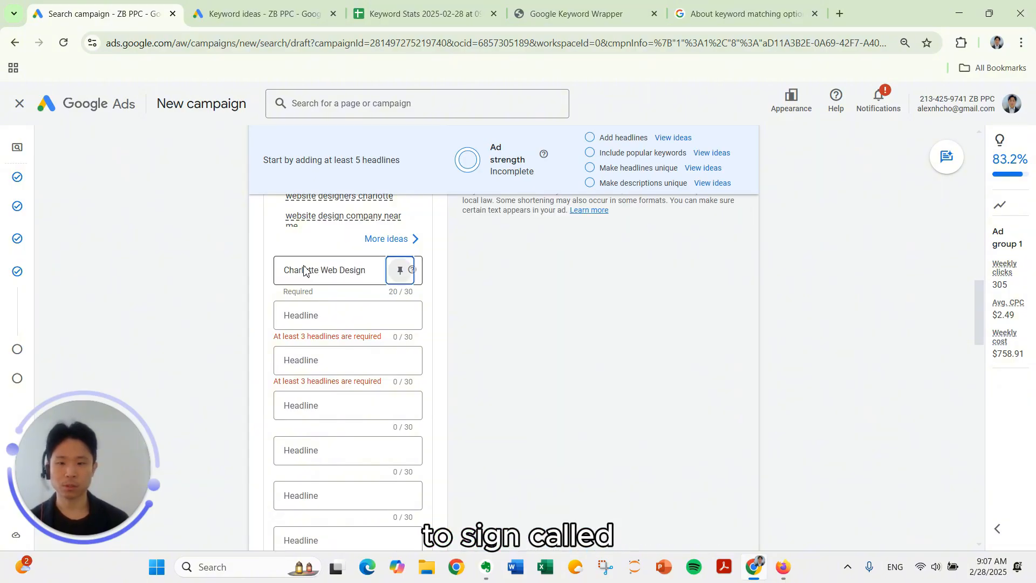
key("Tab")
key("Tab")
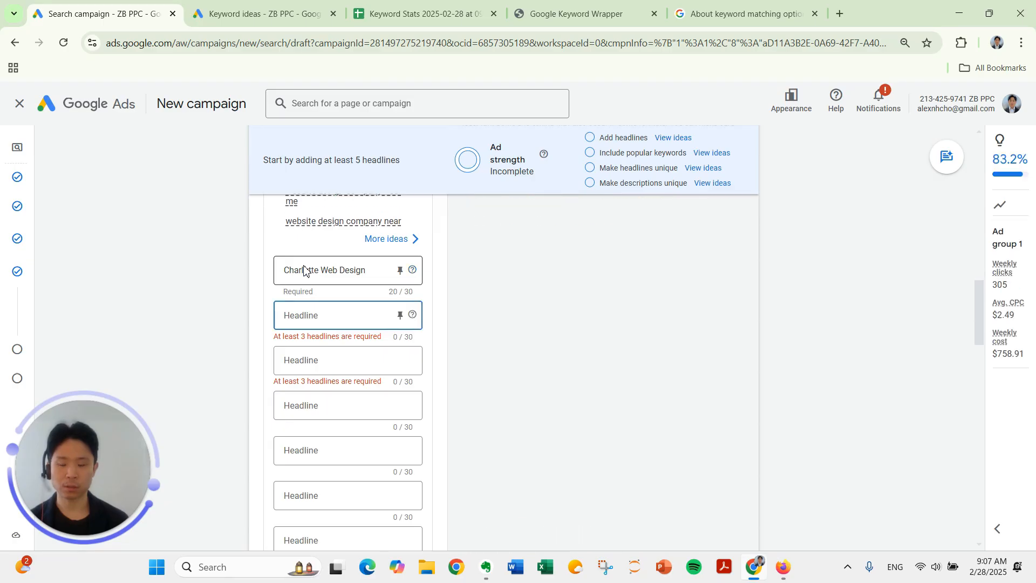
type("Boo")
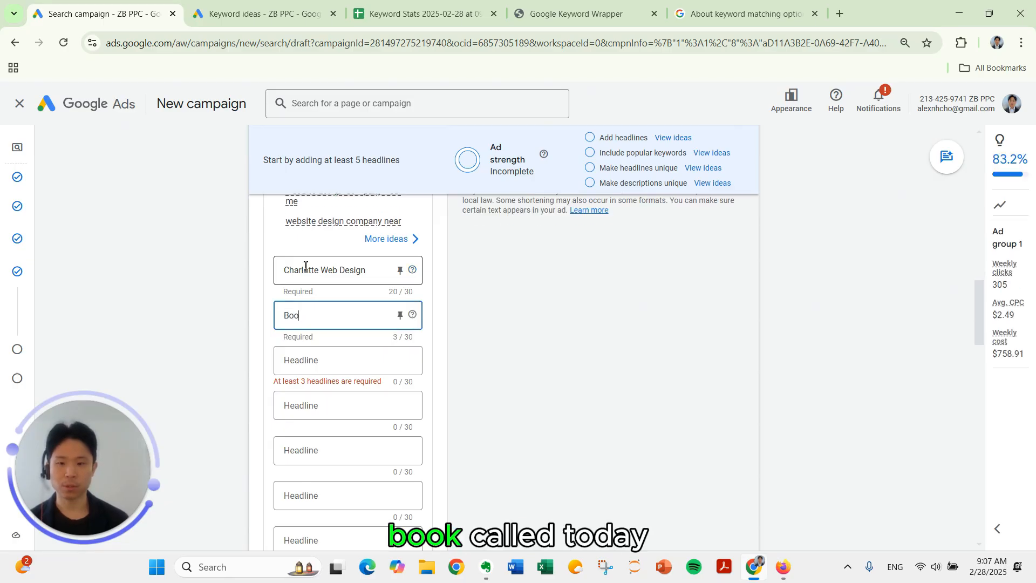
type("k a Call To")
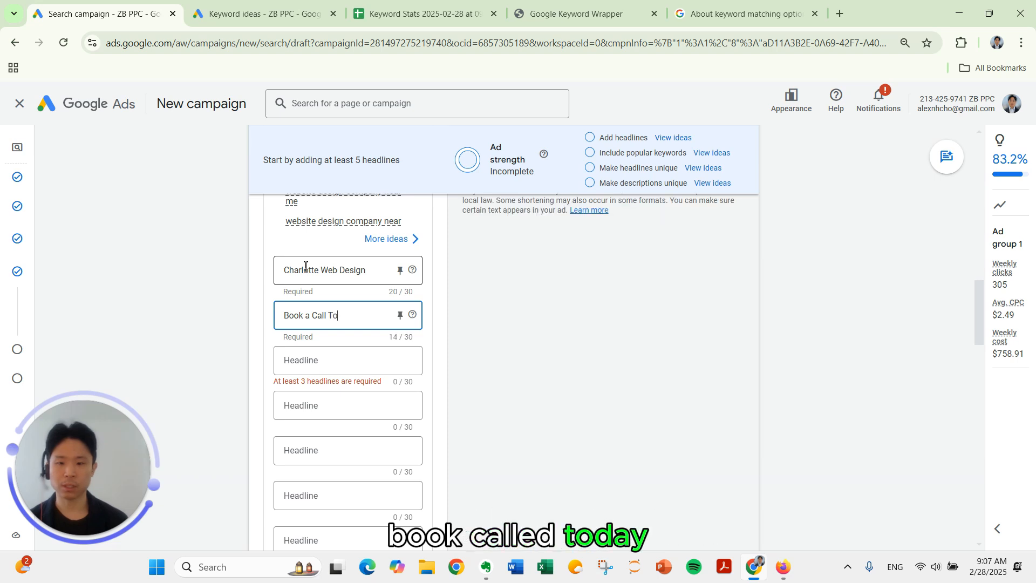
- Enter "Top-Rated Charlotte Web Design" as the ad's third headline, keeping it within the 30-character limit
key("Tab")
key("Tab")
key("Tab")
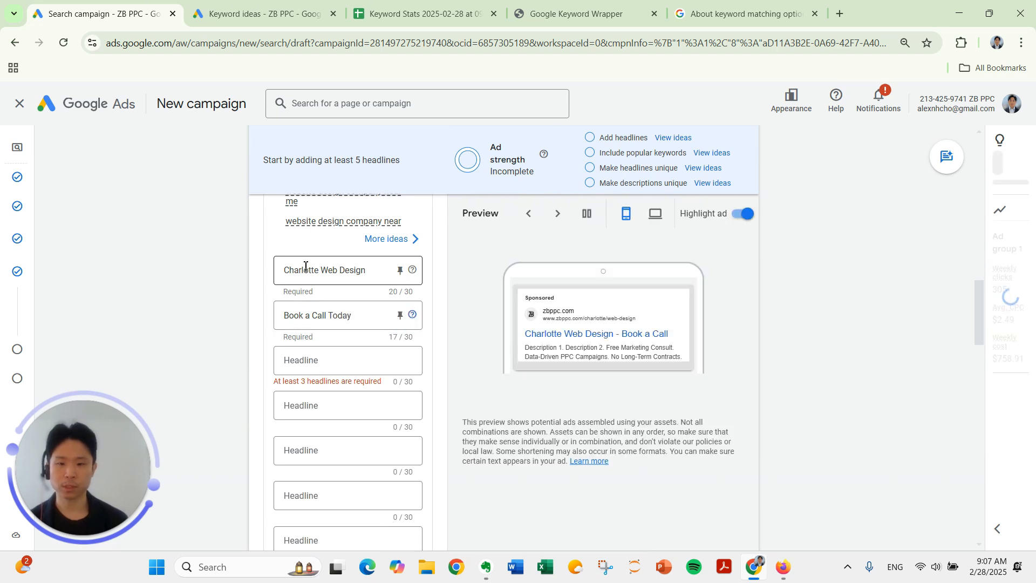
type("Top-")
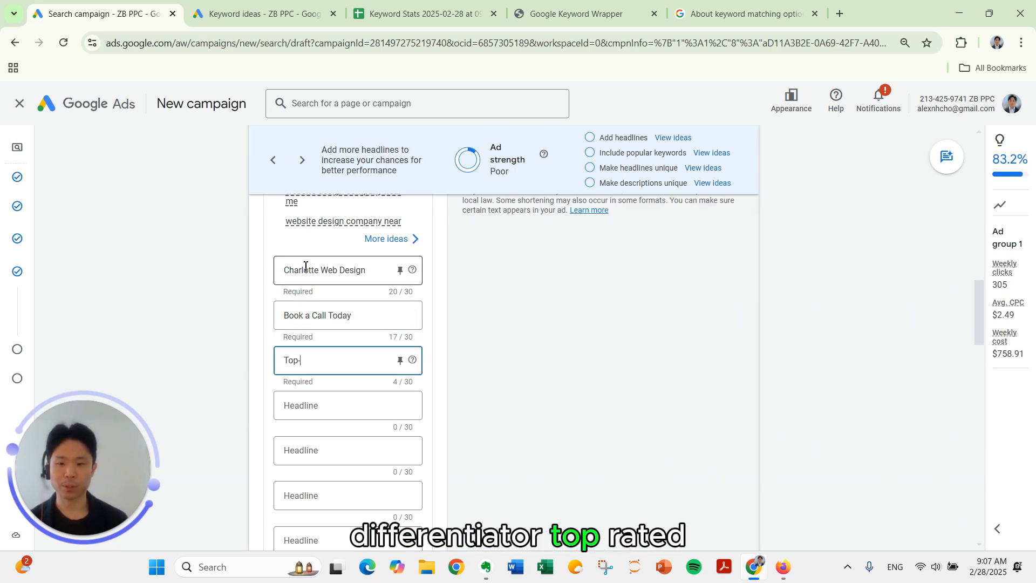
type("Rated Cha")
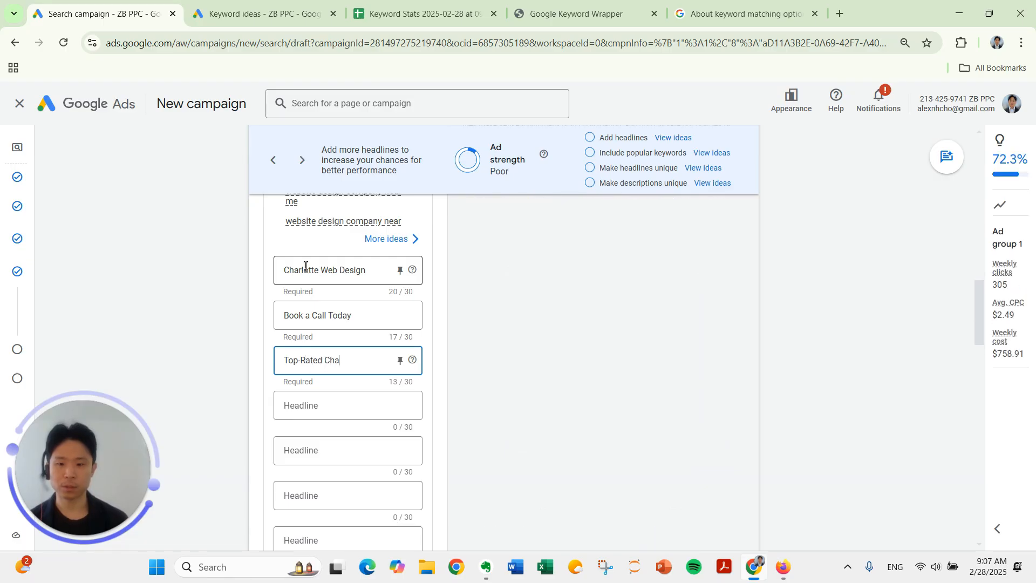
type("rlotte ")
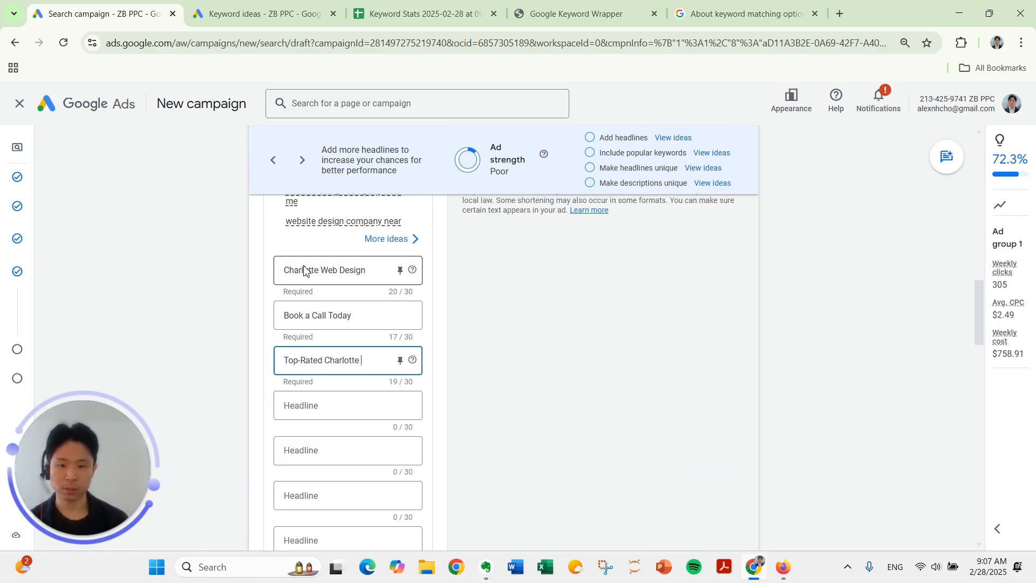
type("Web Designer")
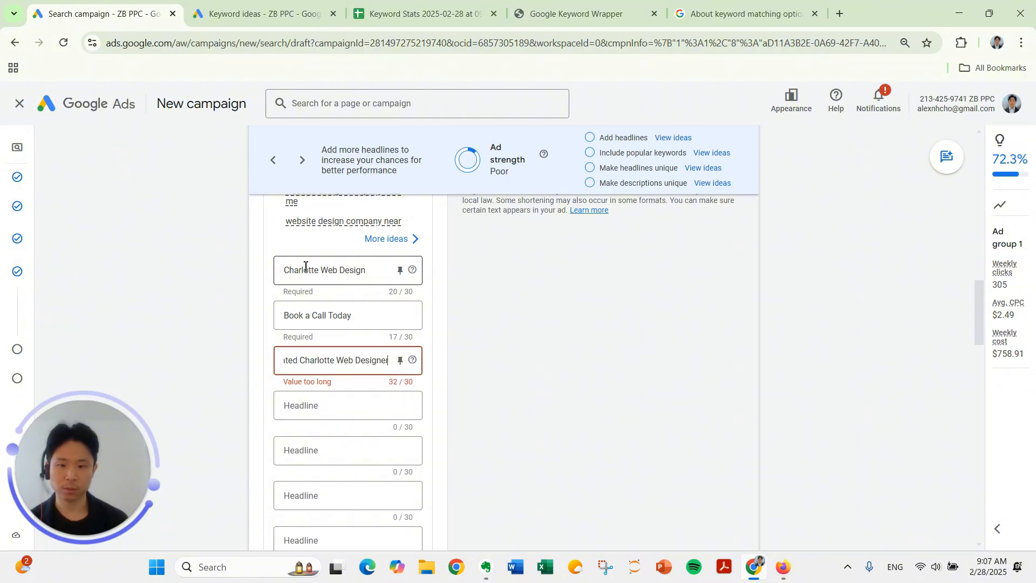
key("BackSpace")
key("BackSpace")
key("BackSpace")
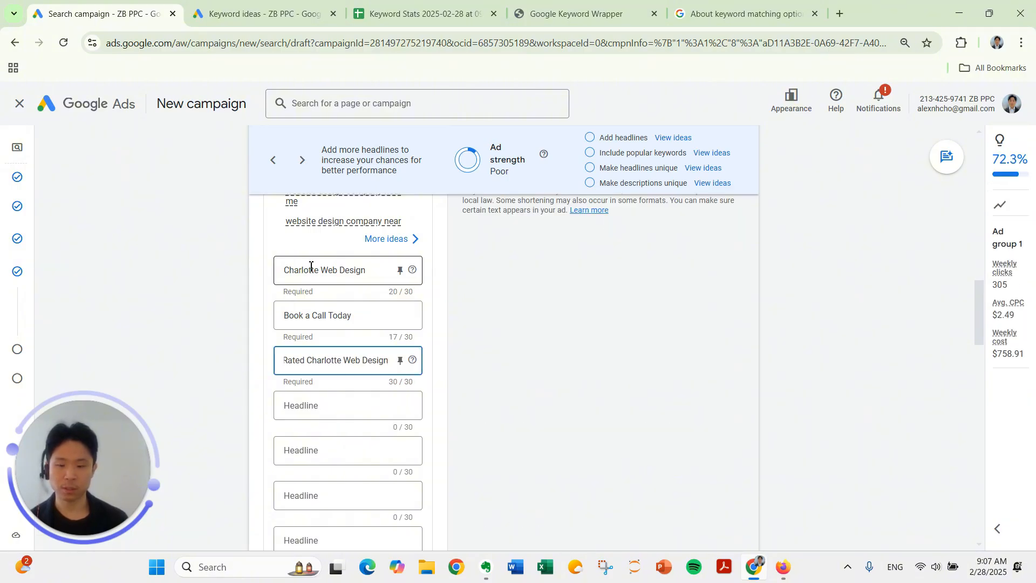
- Enter "Custom Sites From $1499" as the ad's fourth headline
left_click(290, 405)
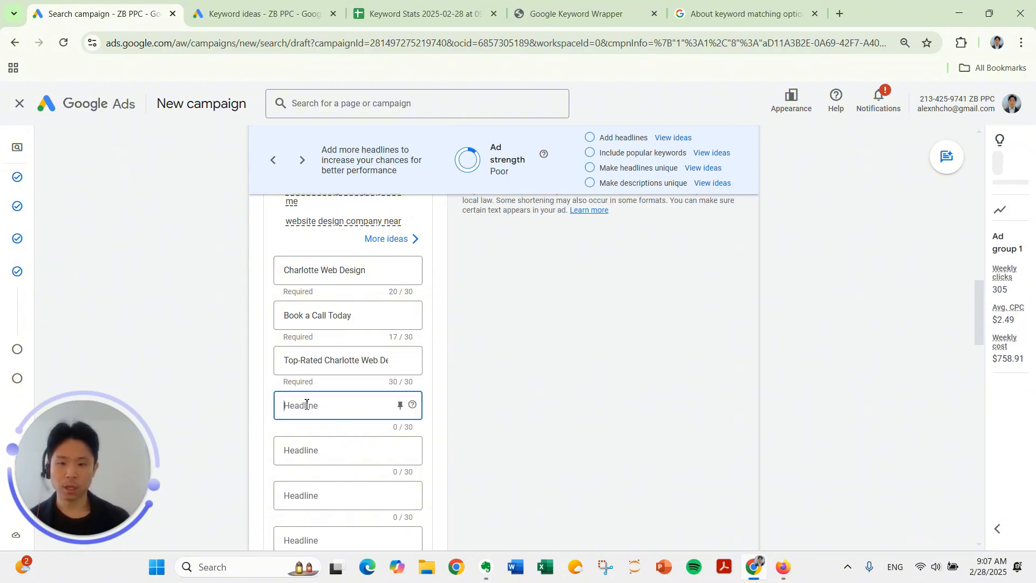
scroll(246, 322, "down", 1)
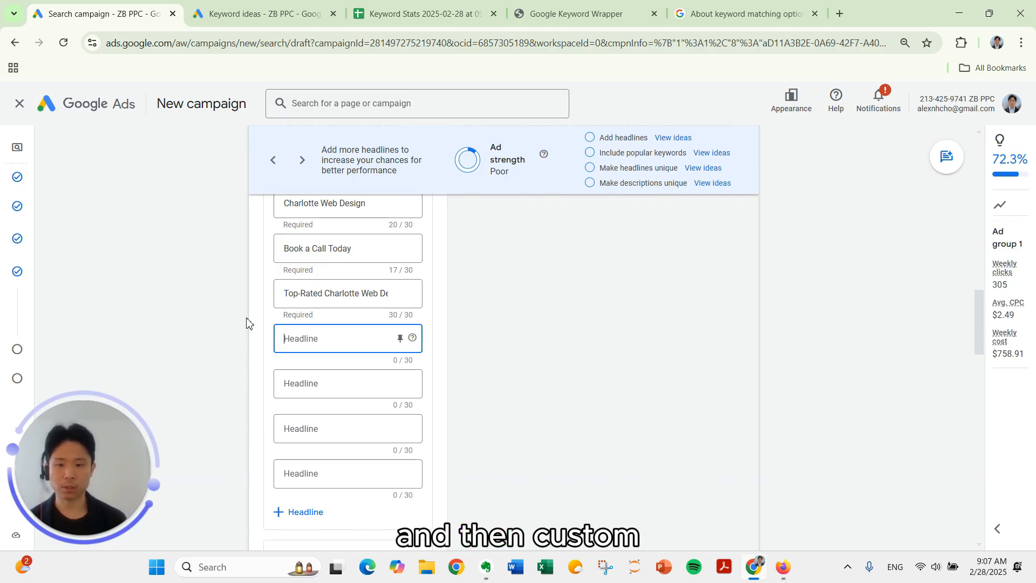
type("Custom Sites F")
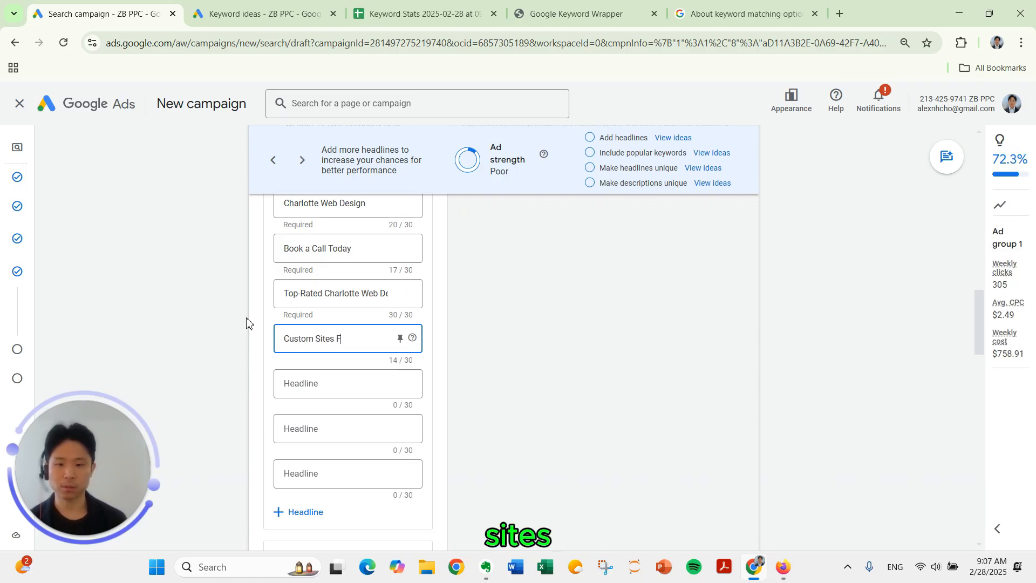
type("rom $1499")
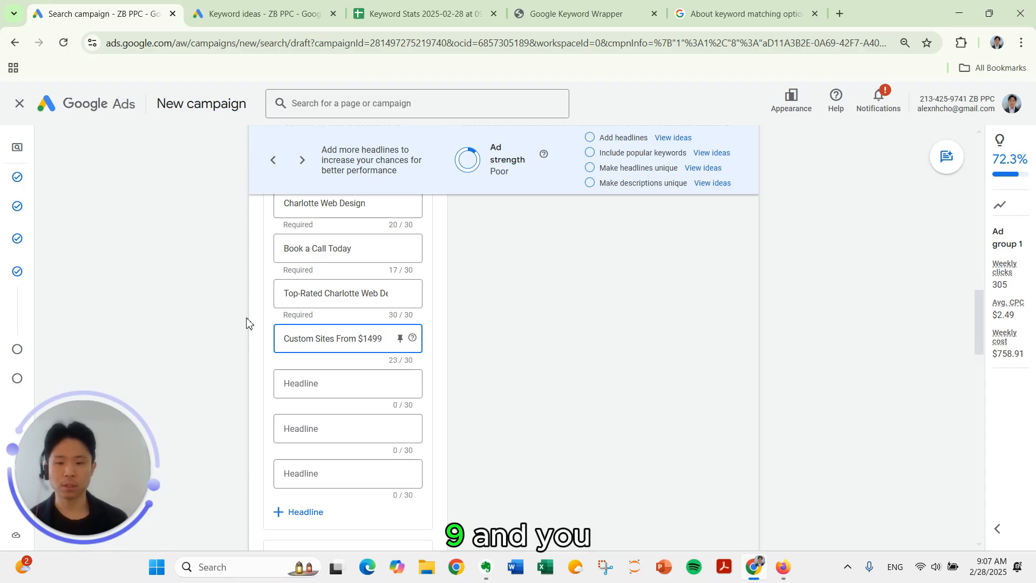
scroll(259, 310, "up", 3)
scroll(278, 302, "up", 3)
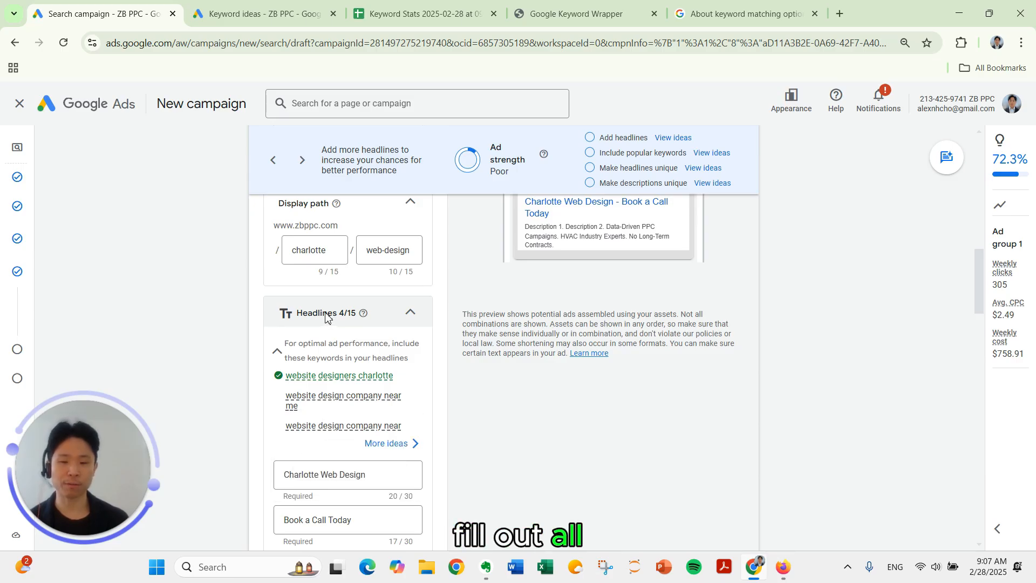
scroll(291, 337, "down", 3)
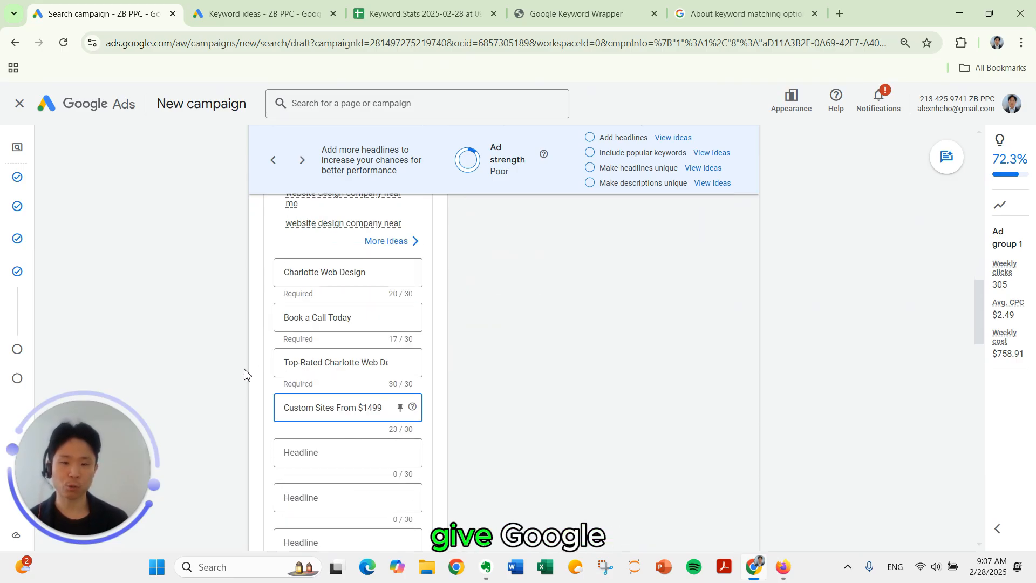
scroll(246, 374, "up", 2)
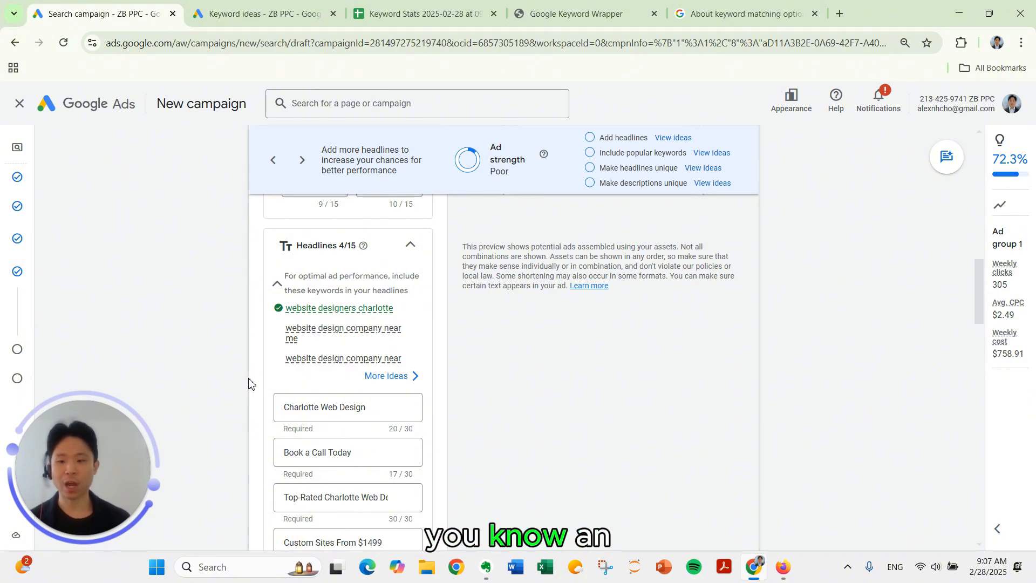
scroll(244, 373, "down", 2)
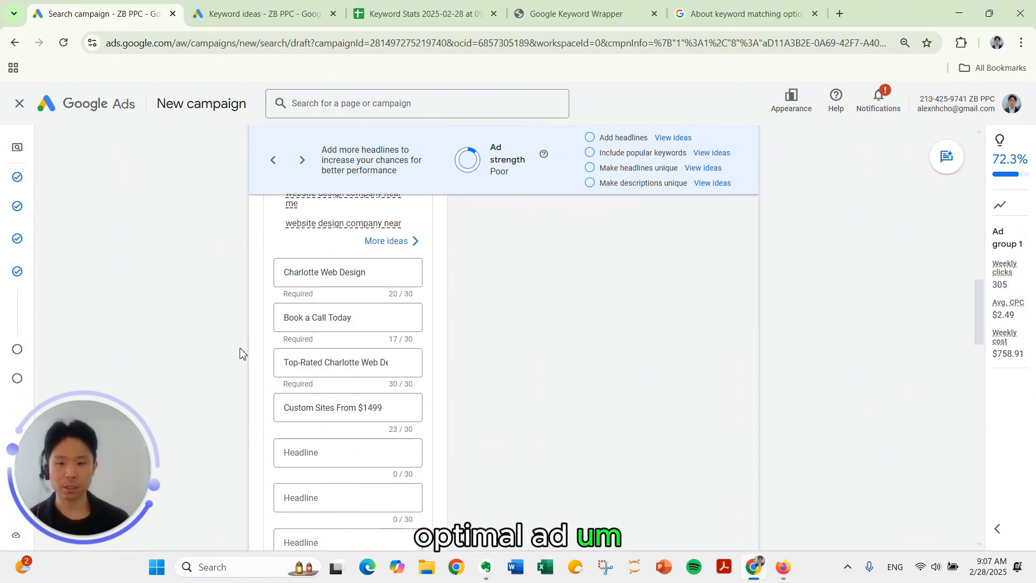
- Enter "Get a custom website fast. Charlotte's top web designers. Get your free quote today!" as the ad's first description
scroll(241, 352, "down", 4)
scroll(242, 351, "down", 1)
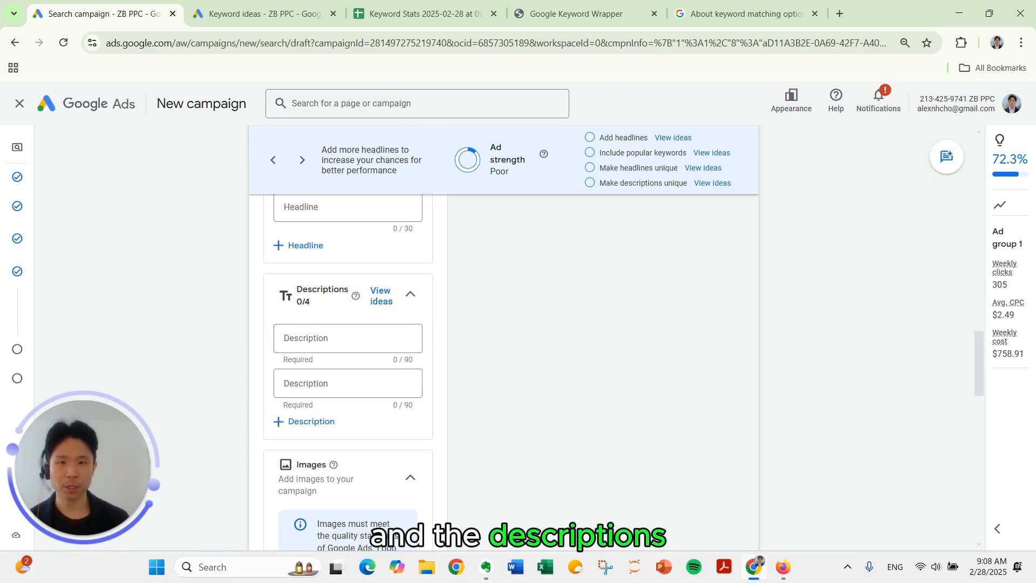
left_click(319, 336)
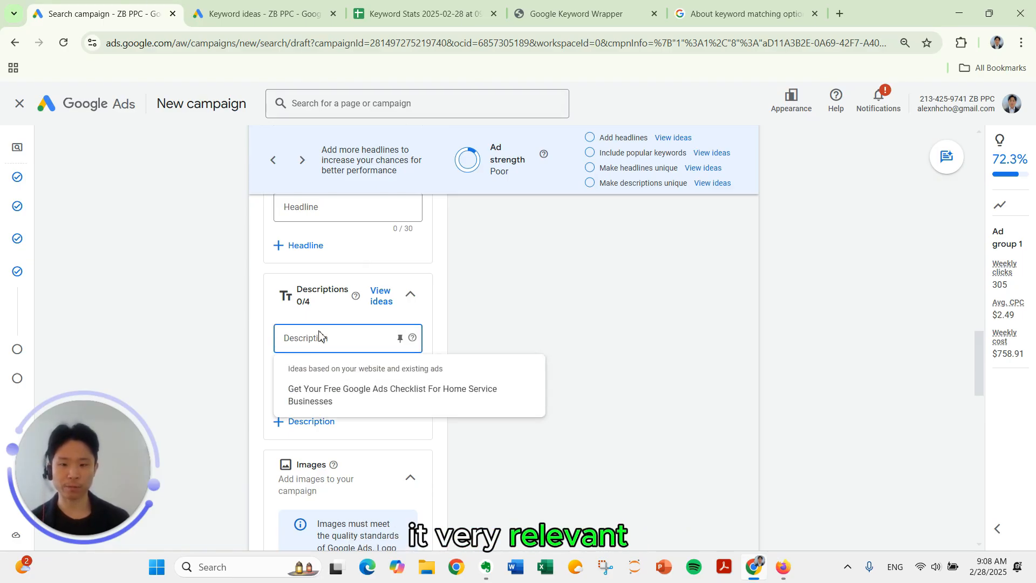
type("Get a wel")
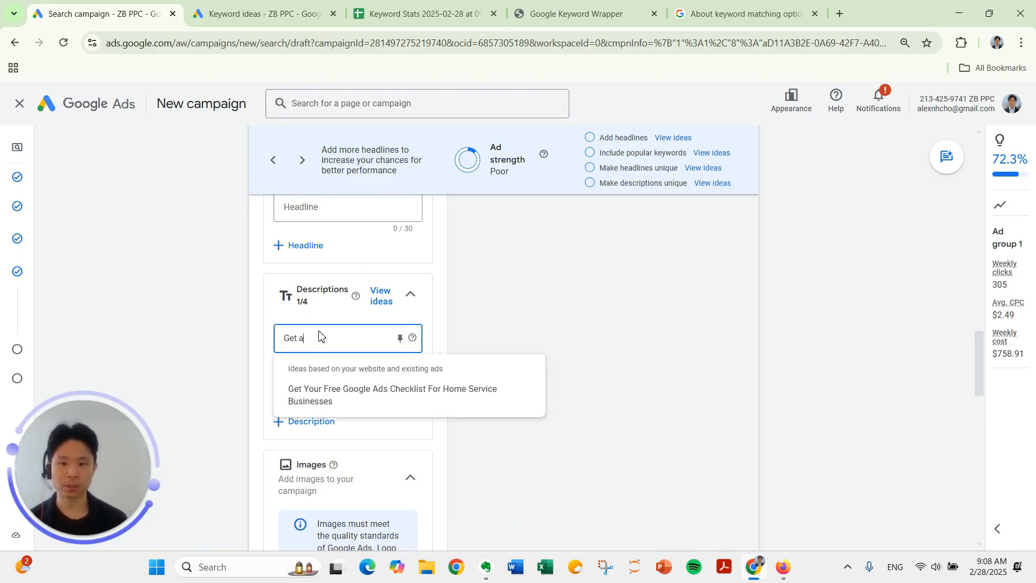
key("BackSpace")
key("BackSpace")
key("BackSpace")
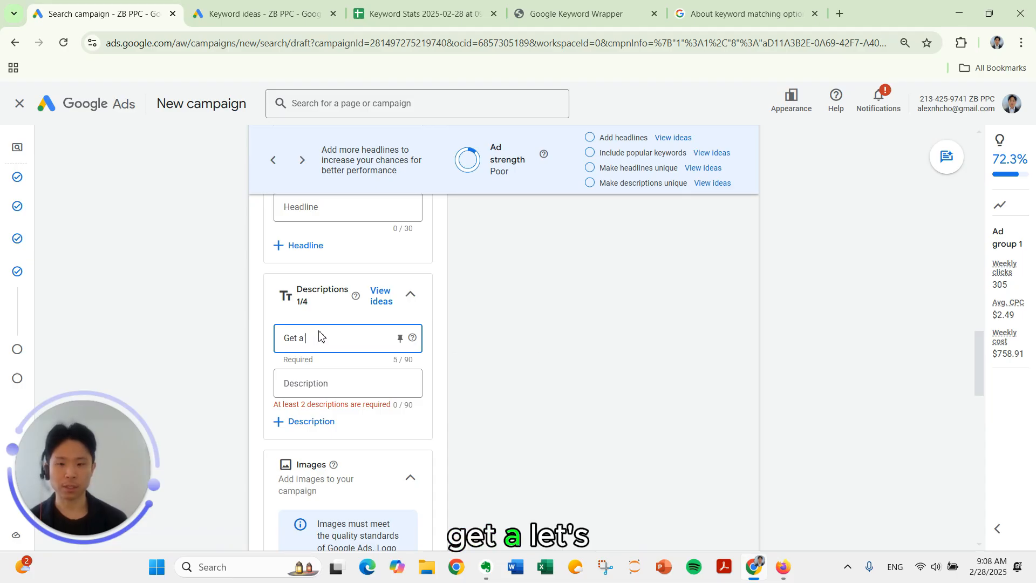
type("custom website")
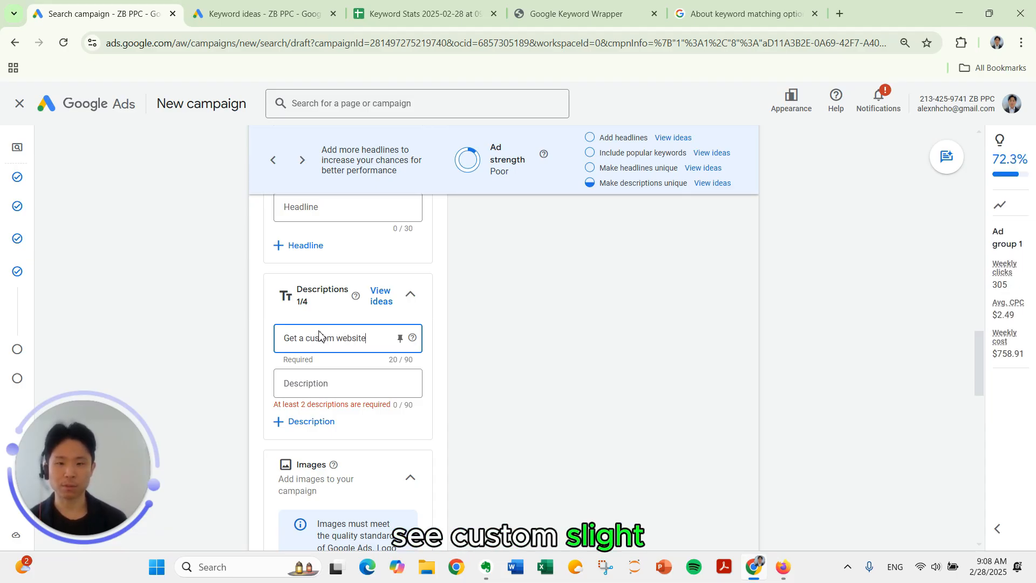
type(" fast. ")
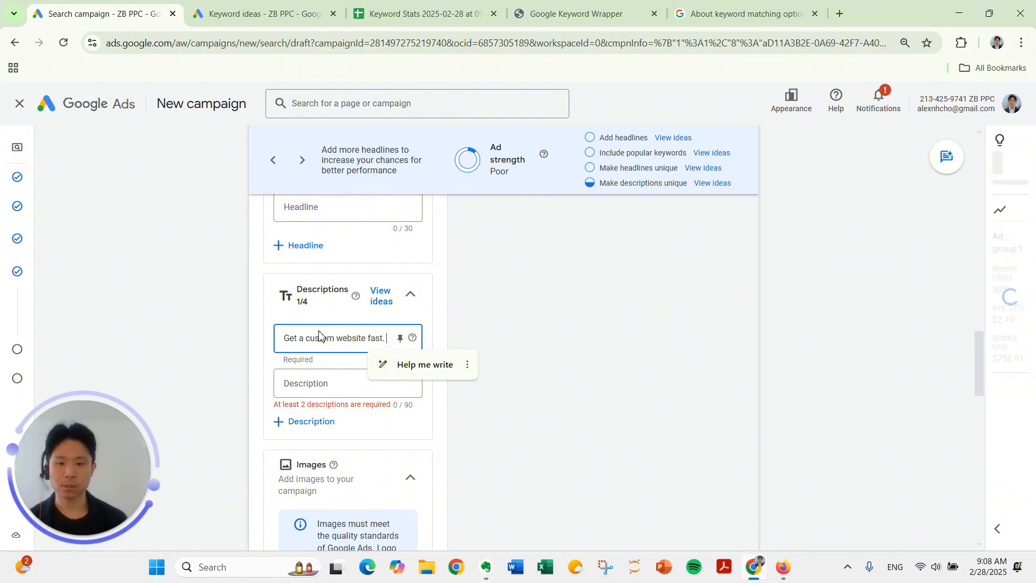
type("Charlotte's ")
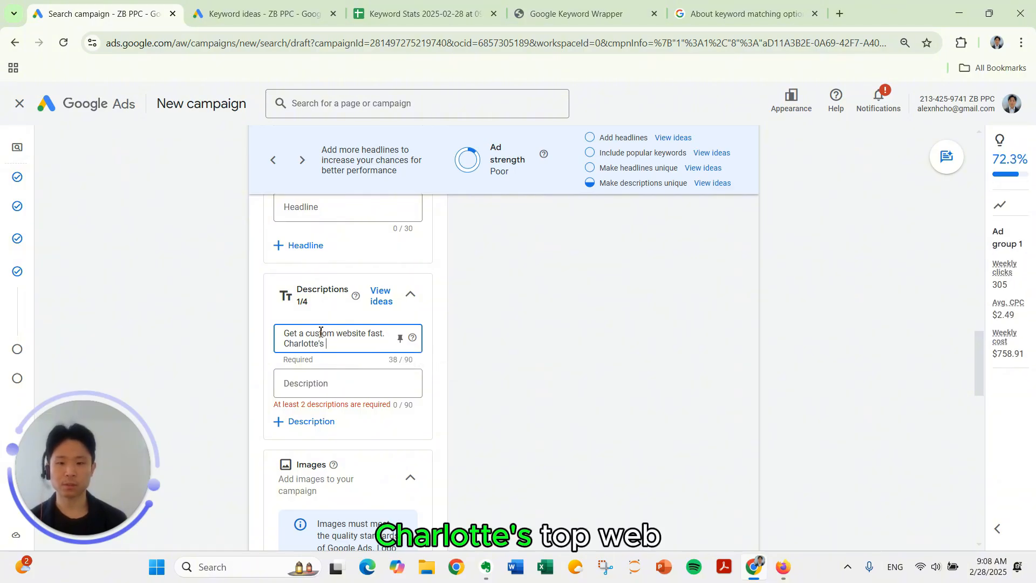
type("topweb")
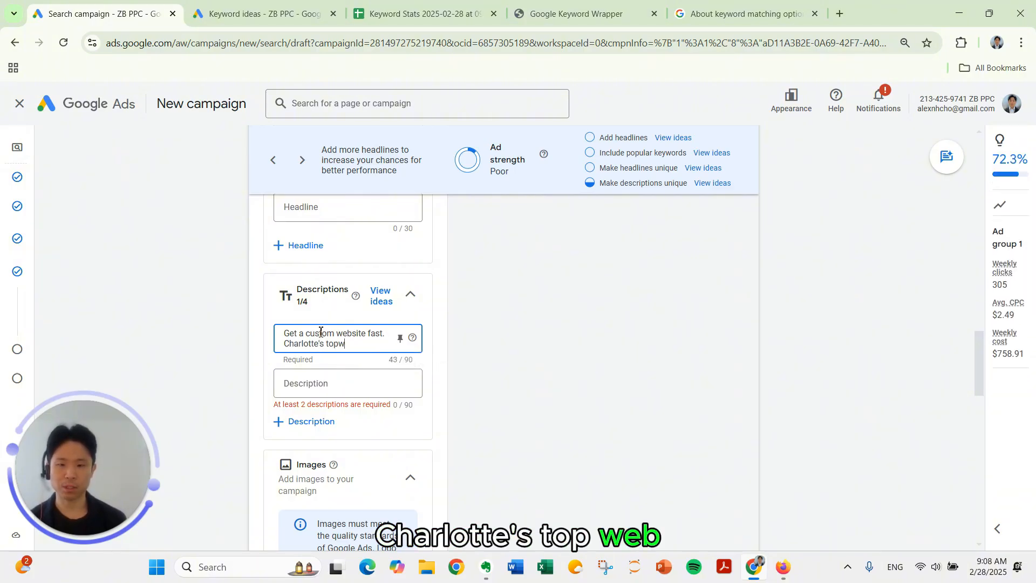
key("BackSpace")
type("web design")
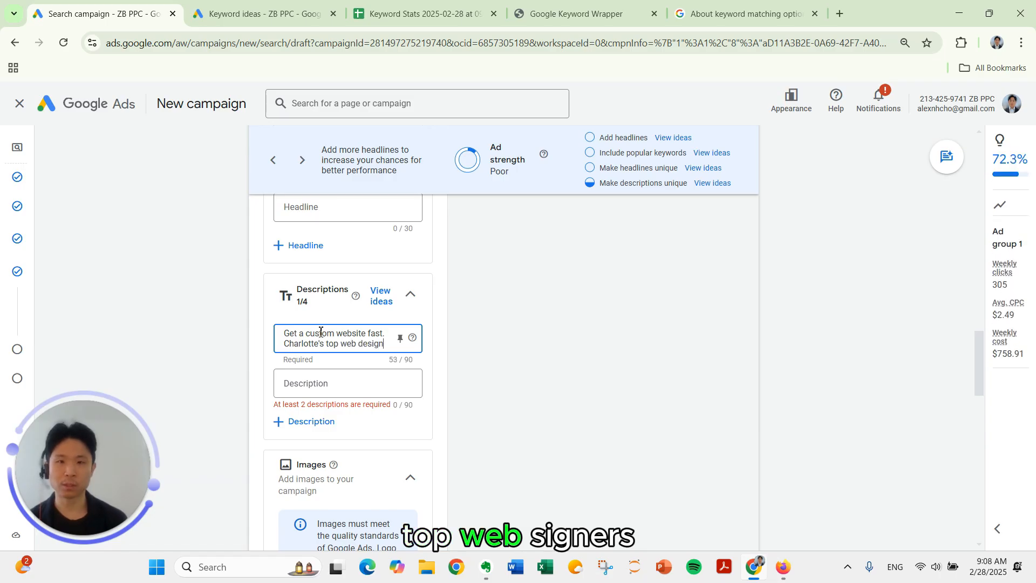
type("ers. Get your")
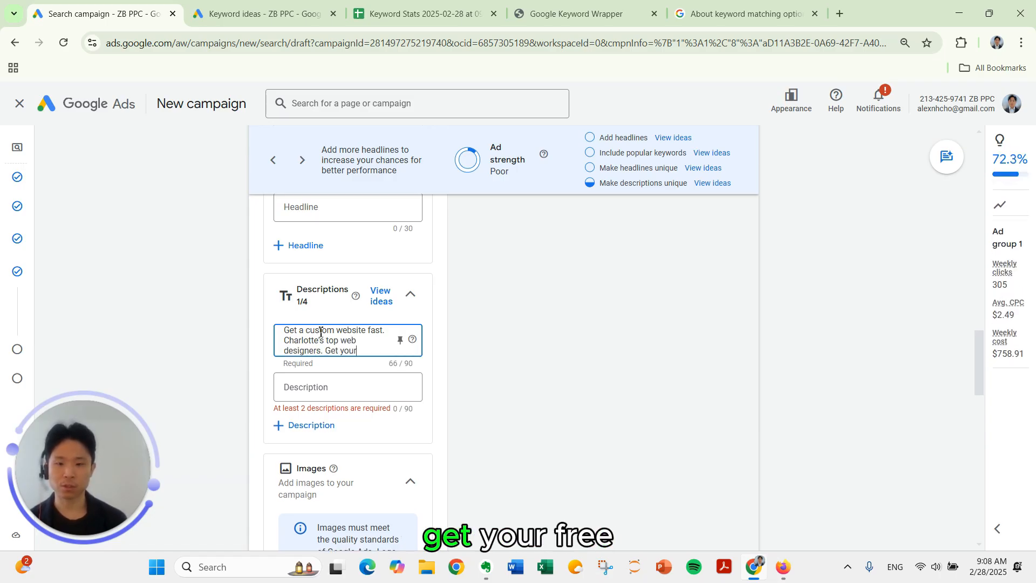
type(" free quote today!")
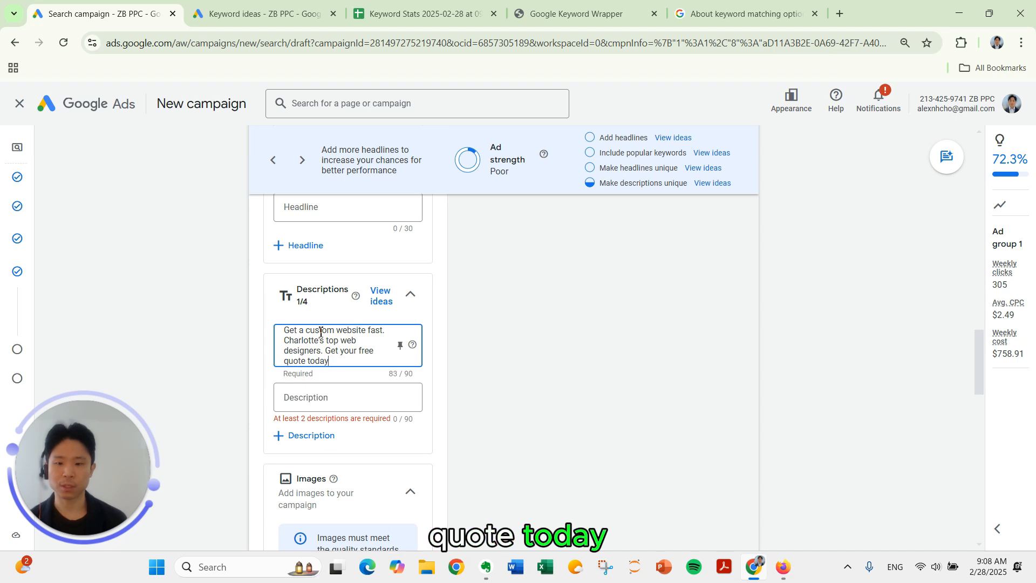
- Enter "Professional website design in Charlotte. Affordable & high-quality. 20 years experience." as the ad's second description
left_click(317, 402)
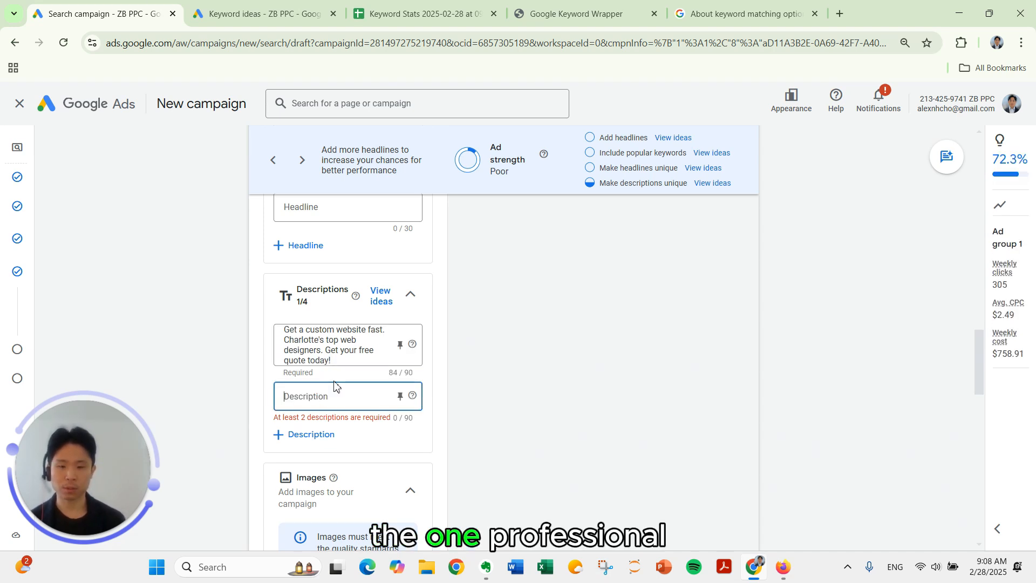
type("Professional webs")
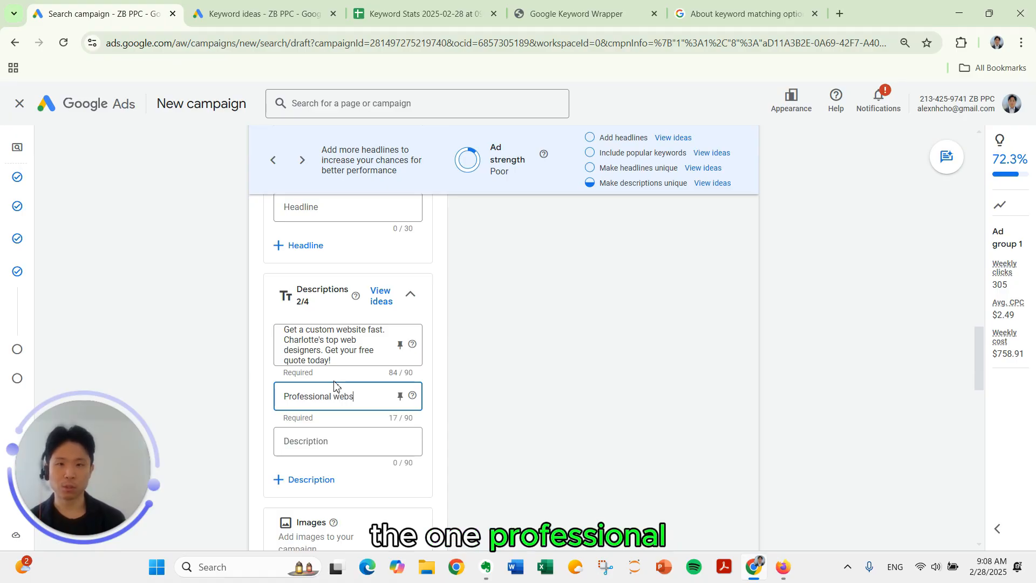
type("ite design in")
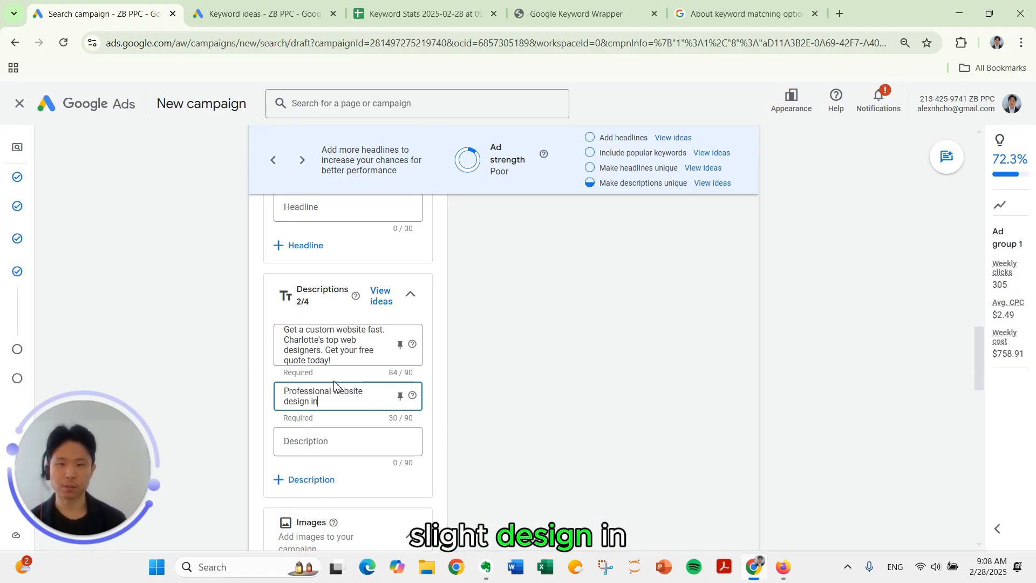
type(" Charlotte")
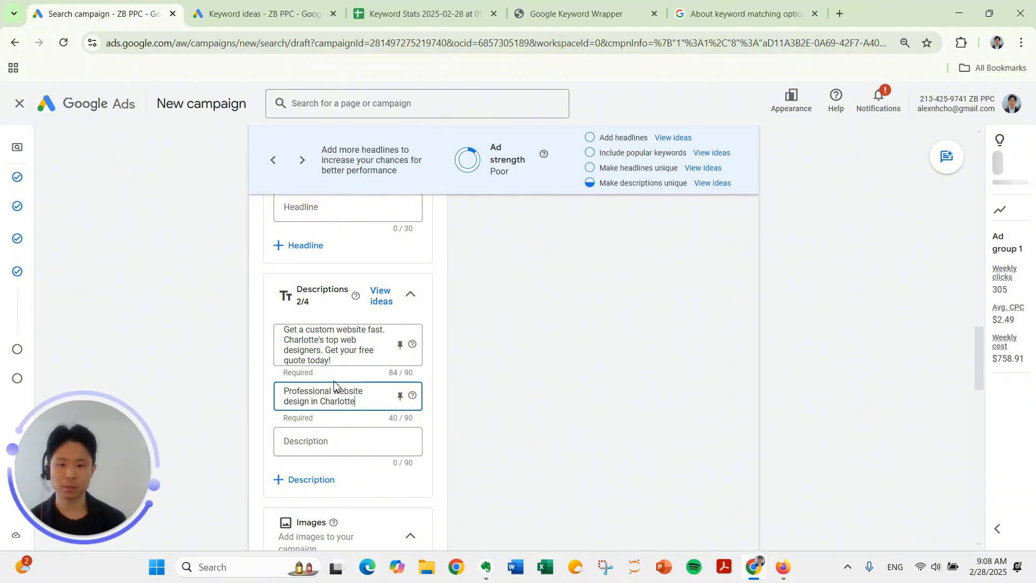
type(". Affordabl")
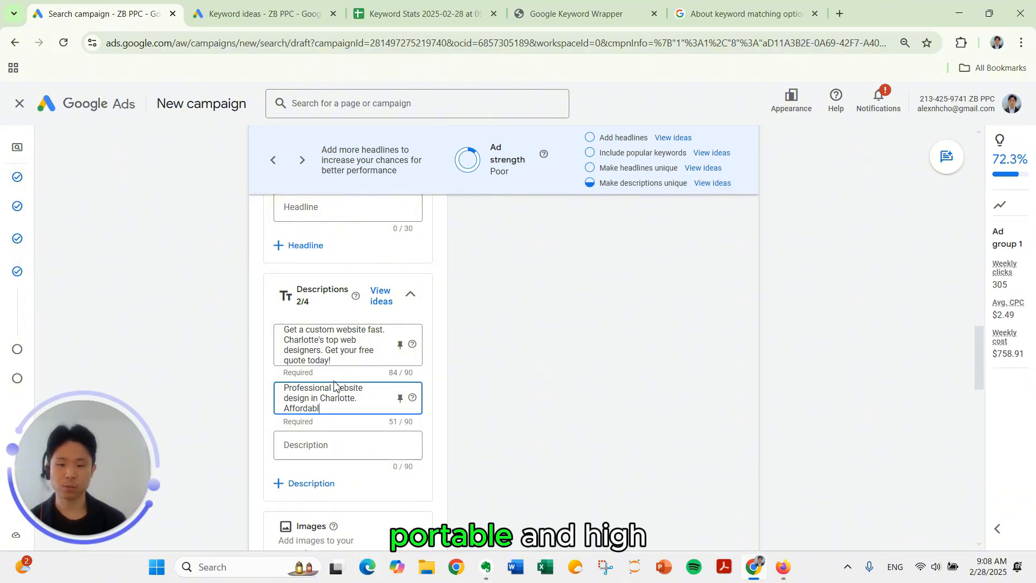
type("e & high-quali")
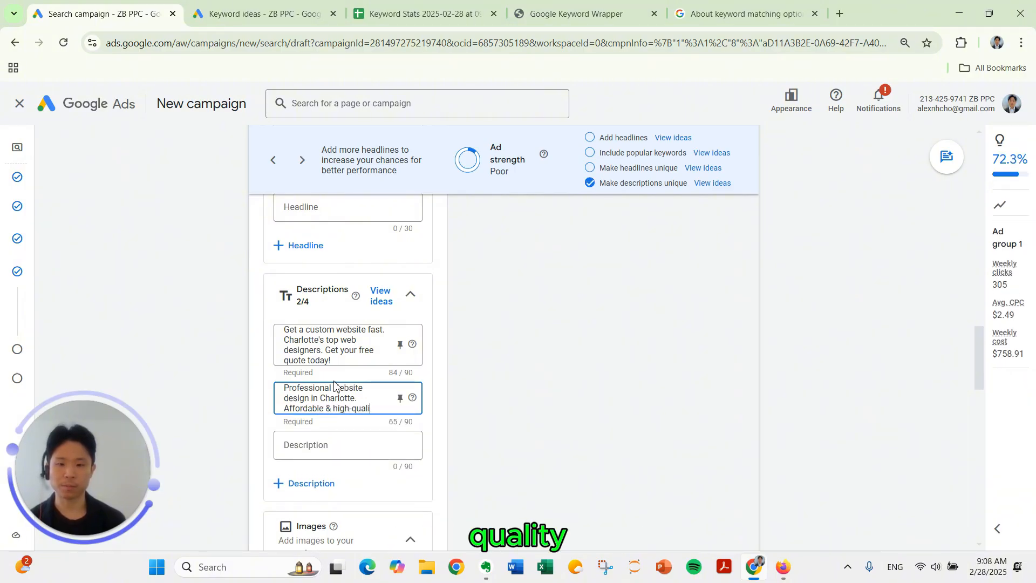
type("ty. 20 ")
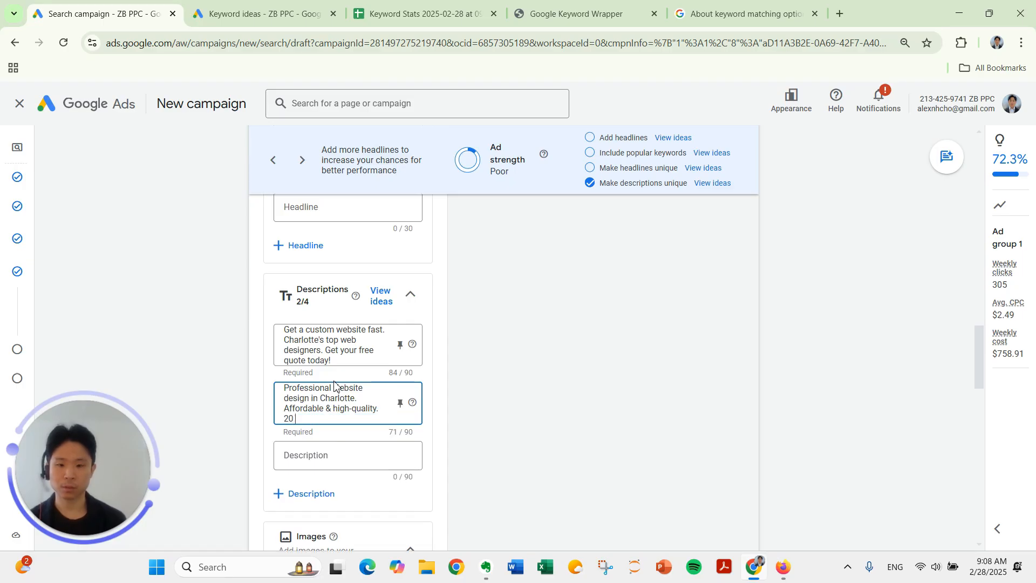
type("years ")
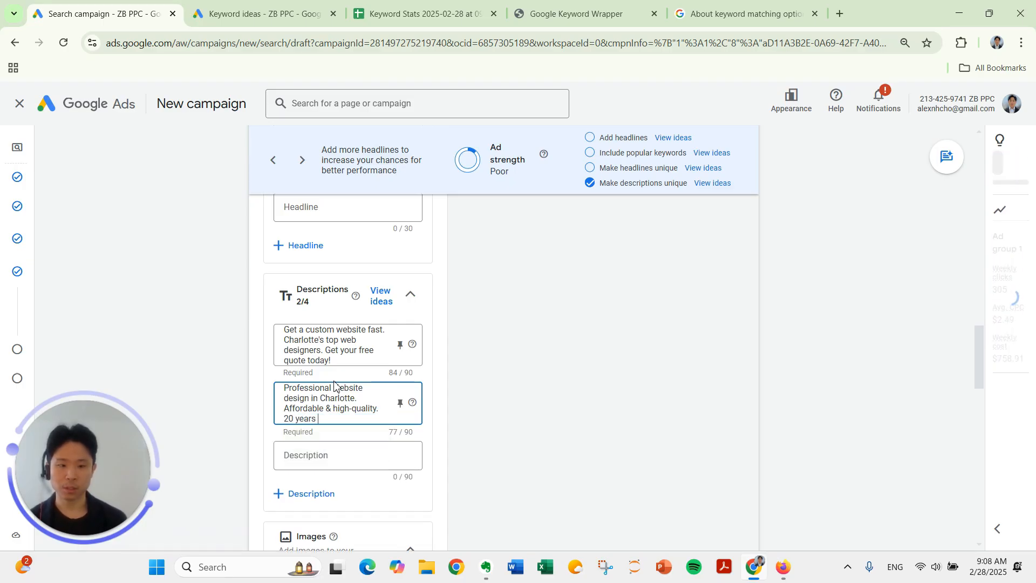
type("experience.")
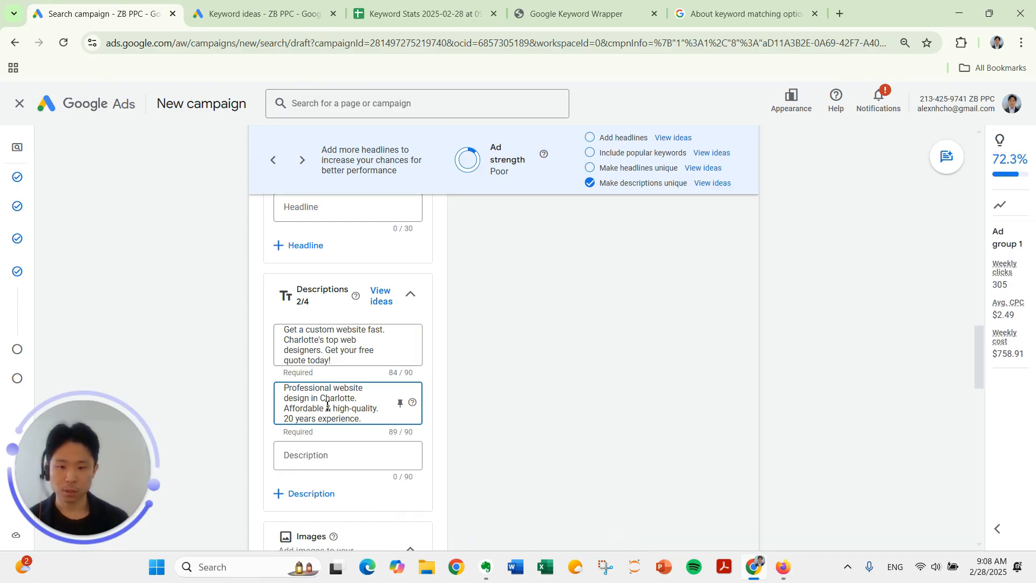
left_click(485, 393)
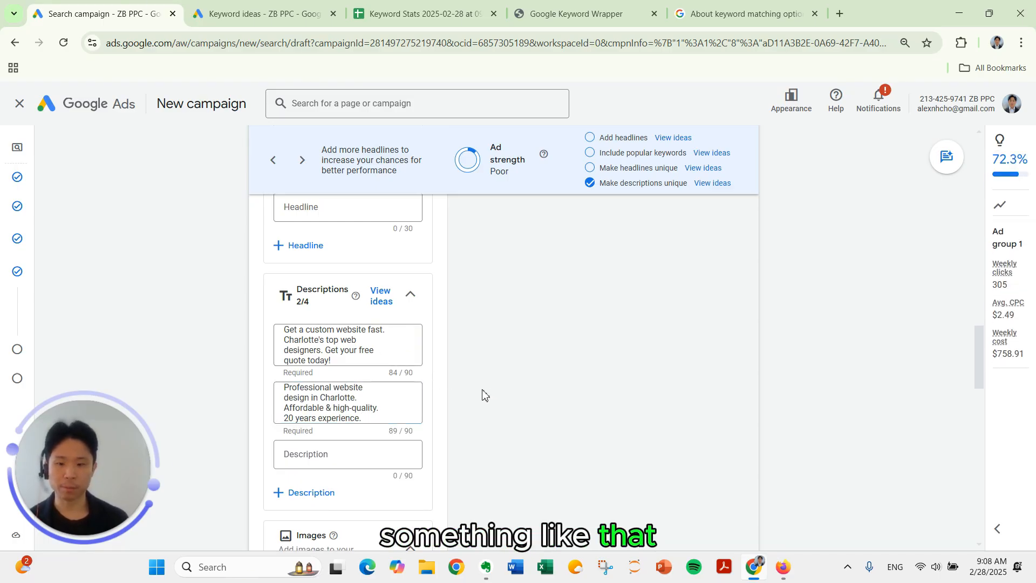
- Review the remaining headline and description fields, then the images, business name, business logo and sitelinks sections of the ad
scroll(494, 366, "down", 2)
scroll(432, 348, "up", 1)
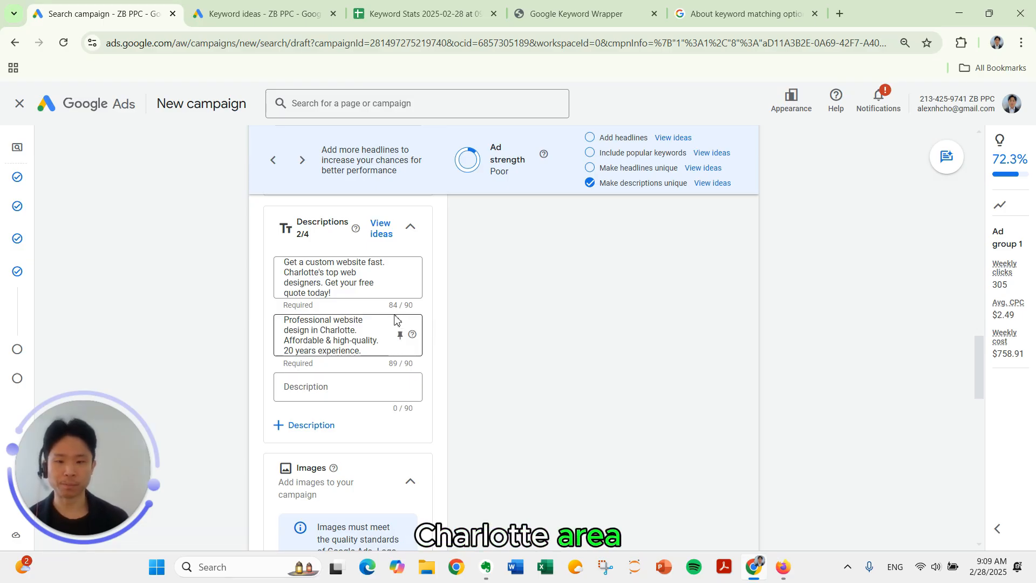
scroll(317, 413, "up", 3)
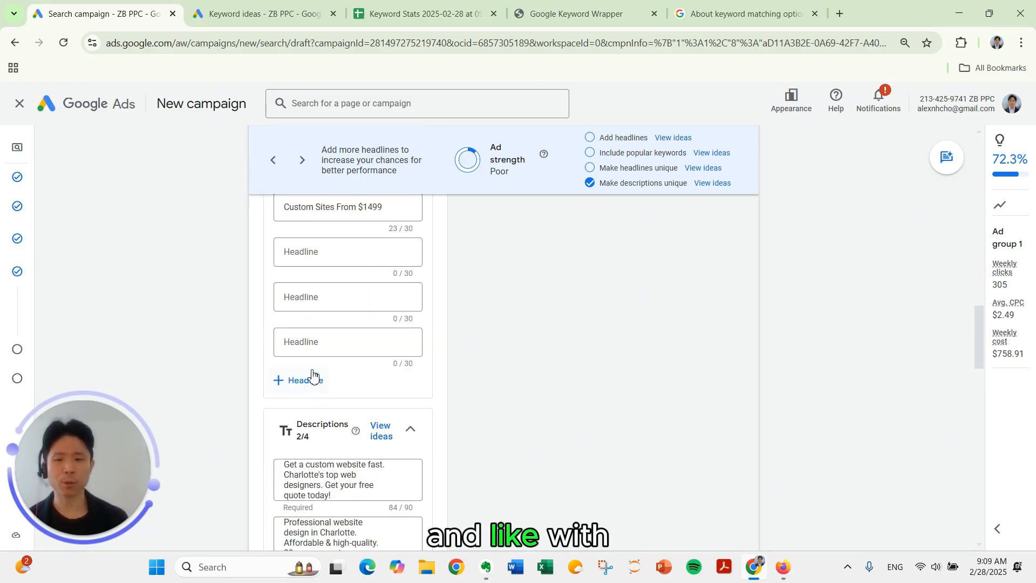
scroll(313, 374, "down", 3)
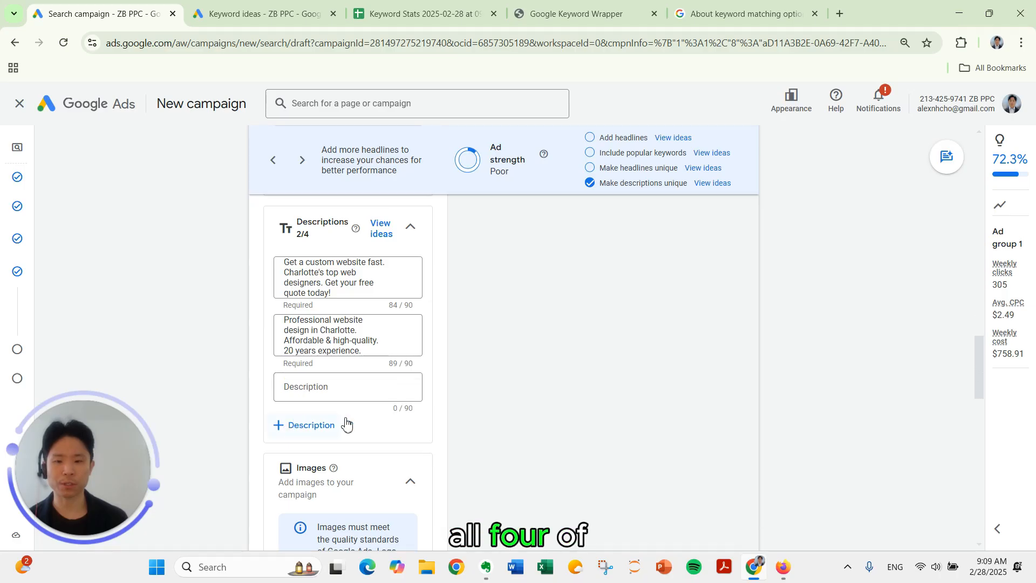
scroll(497, 394, "down", 3)
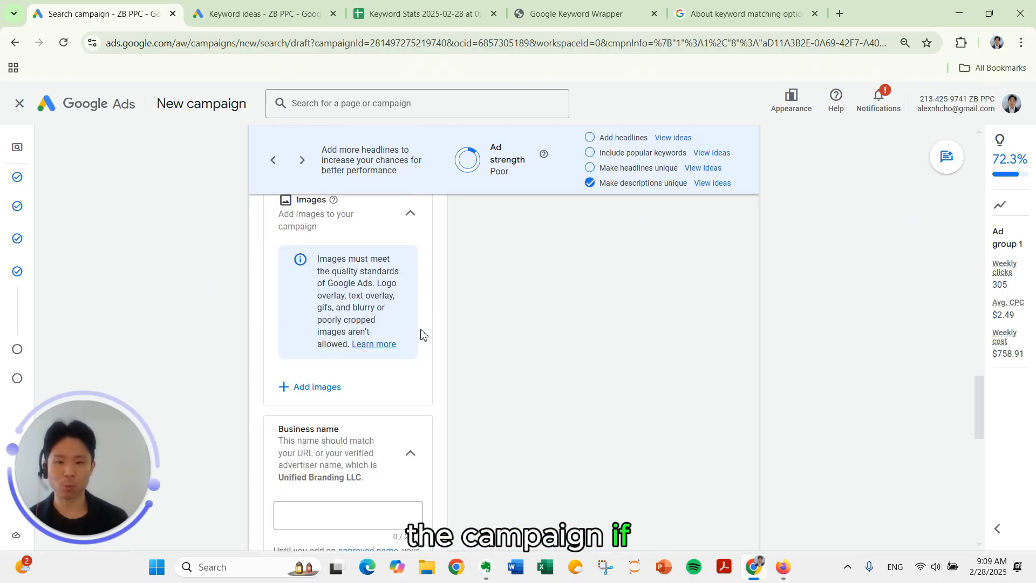
scroll(423, 335, "down", 4)
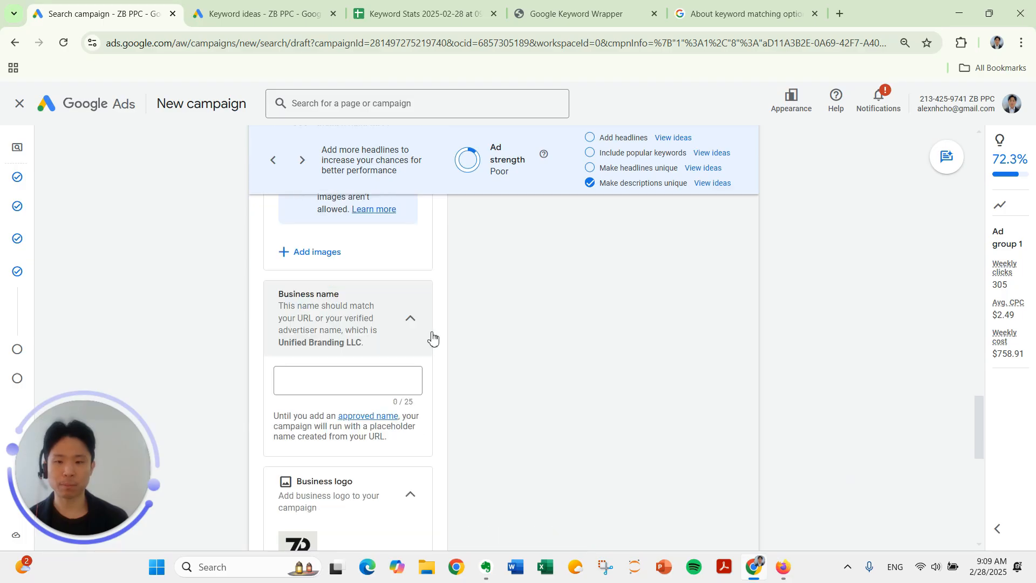
scroll(432, 339, "down", 1)
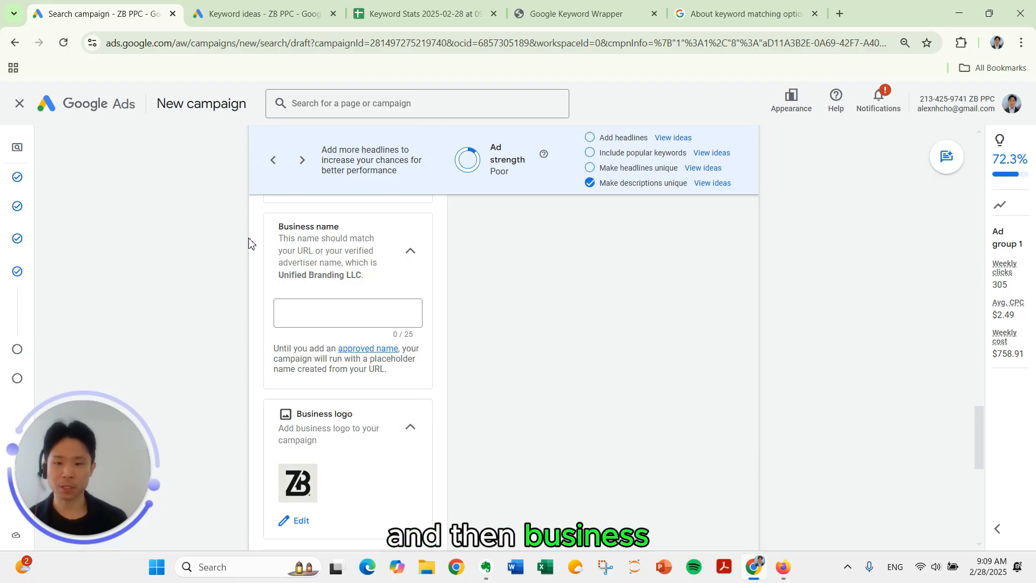
scroll(250, 259, "down", 1)
scroll(356, 259, "down", 2)
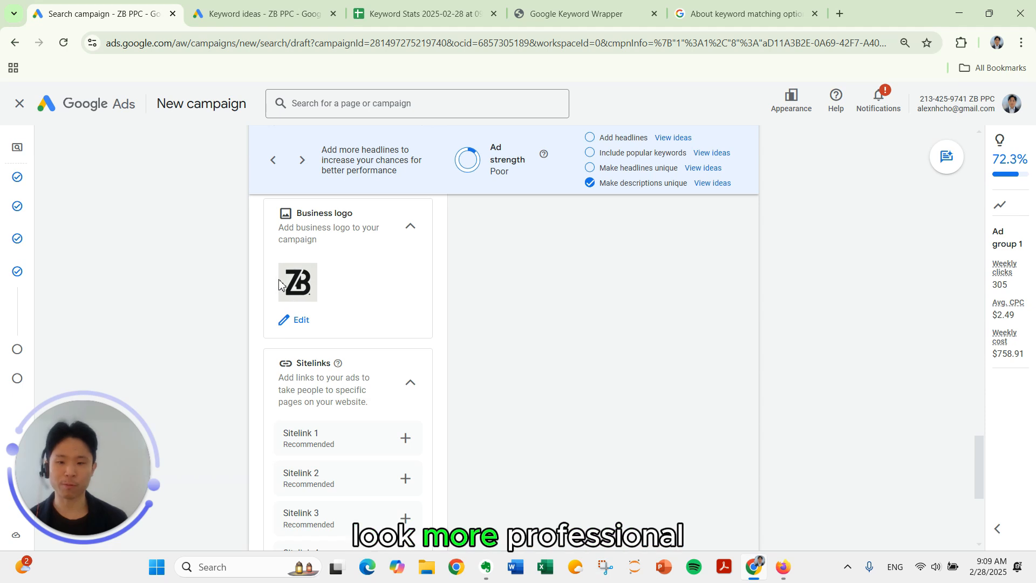
scroll(248, 278, "down", 2)
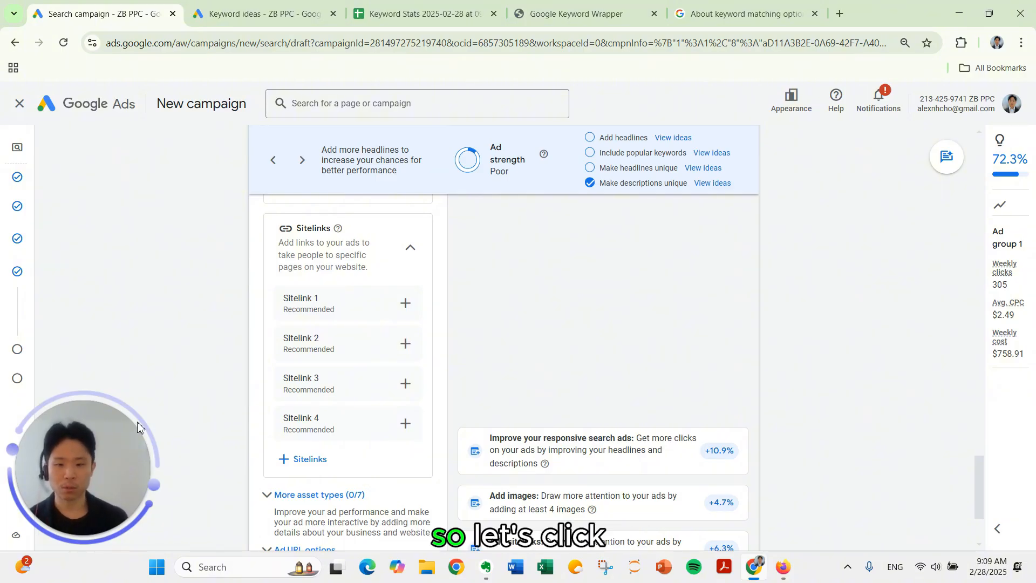
- Start creating the campaign's first sitelink and set its text to "See Charlotte Websites", staying within the 25-character limit
left_click(289, 461)
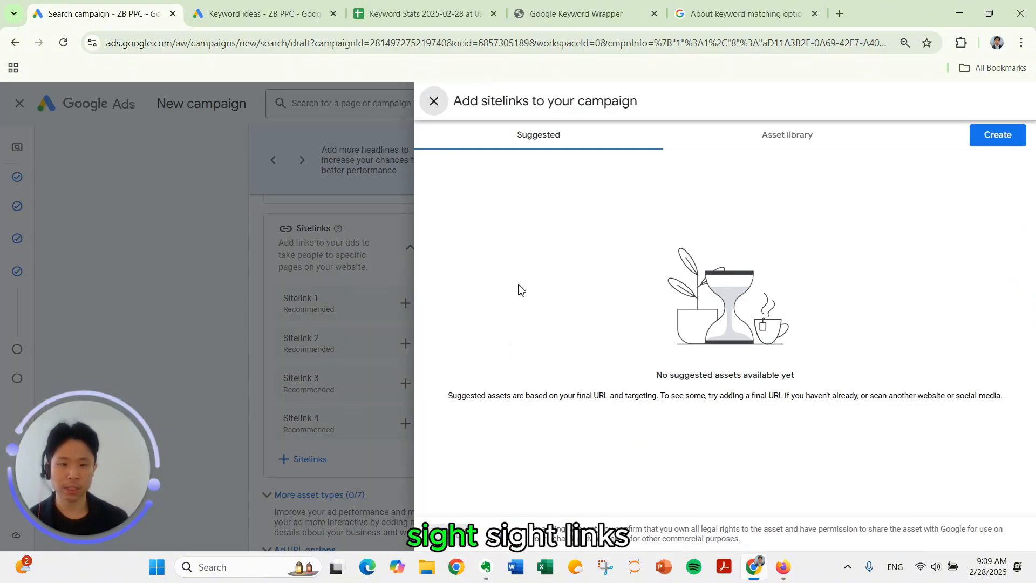
left_click(442, 101)
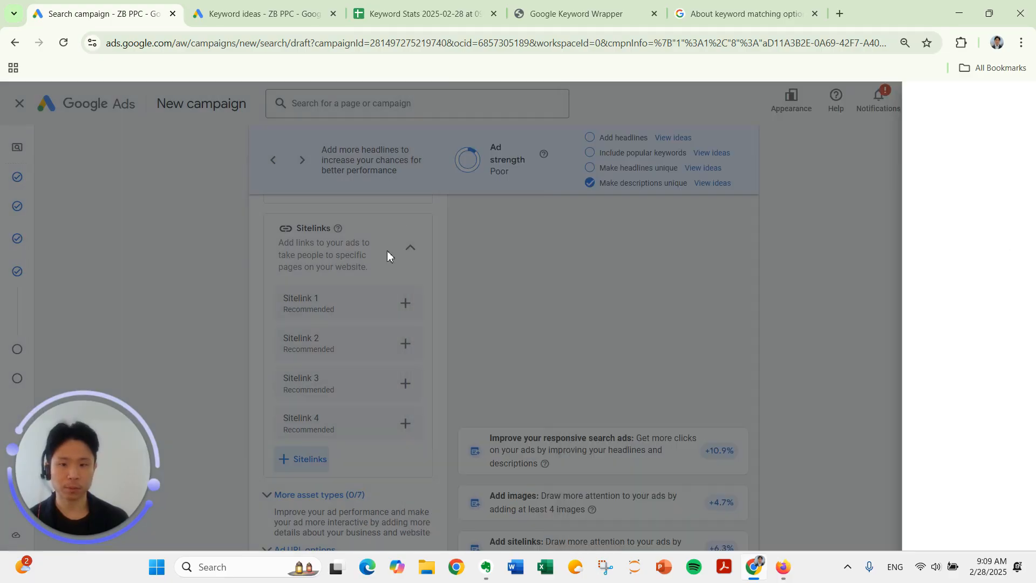
left_click(404, 302)
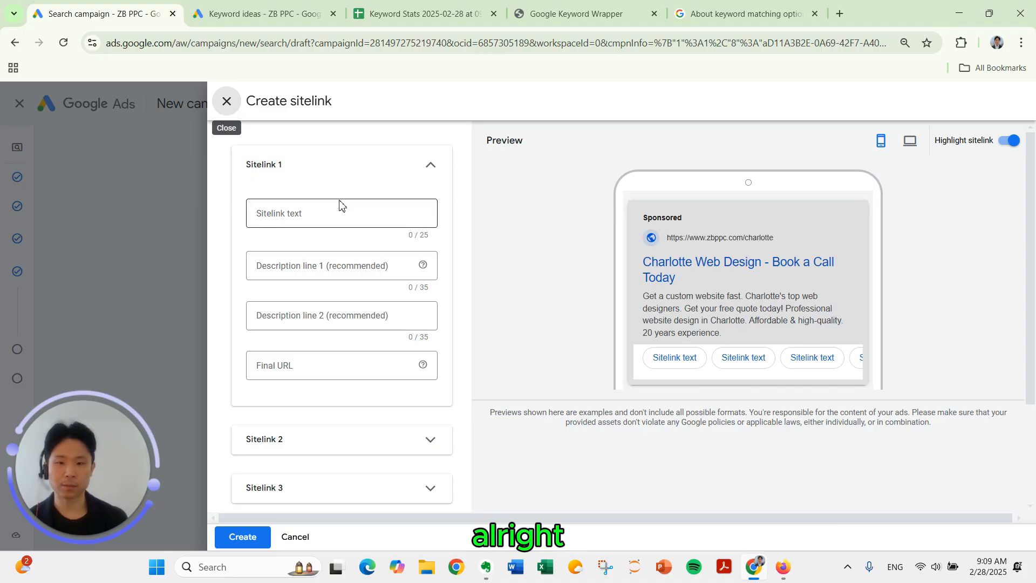
left_click(319, 210)
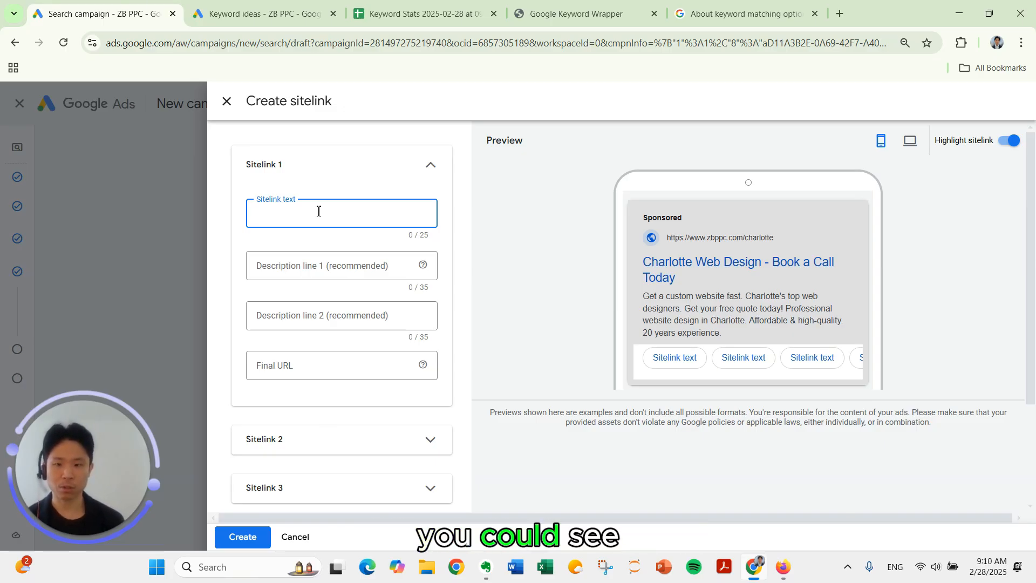
type("Our")
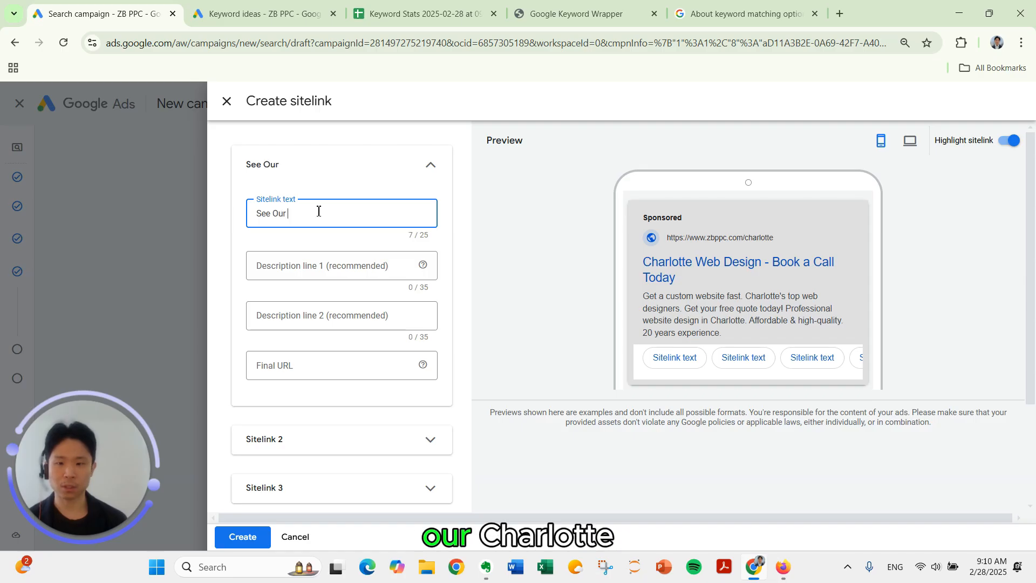
type(" Charltote")
key("BackSpace")
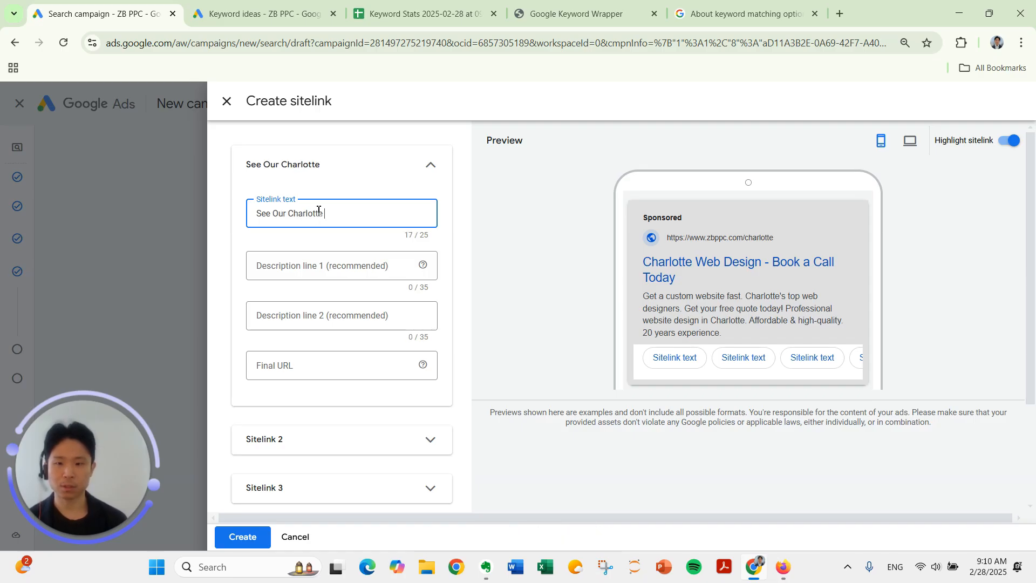
type("Websites")
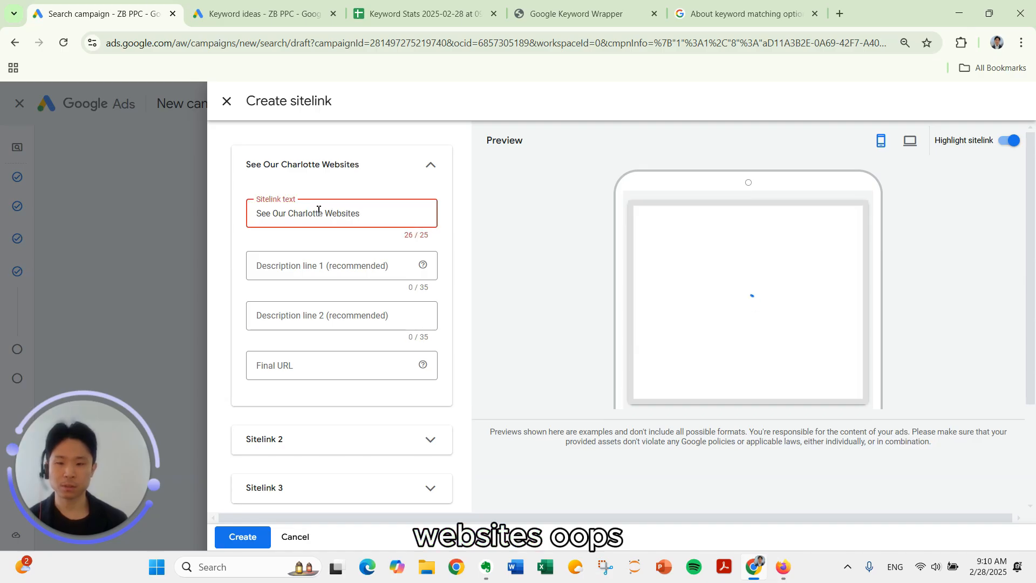
double_click(308, 214)
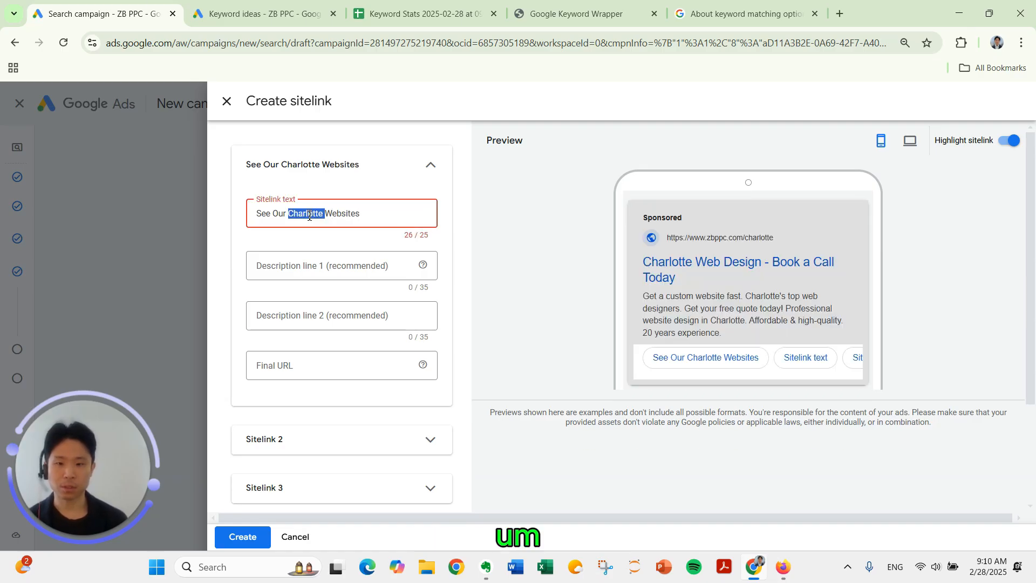
key("BackSpace")
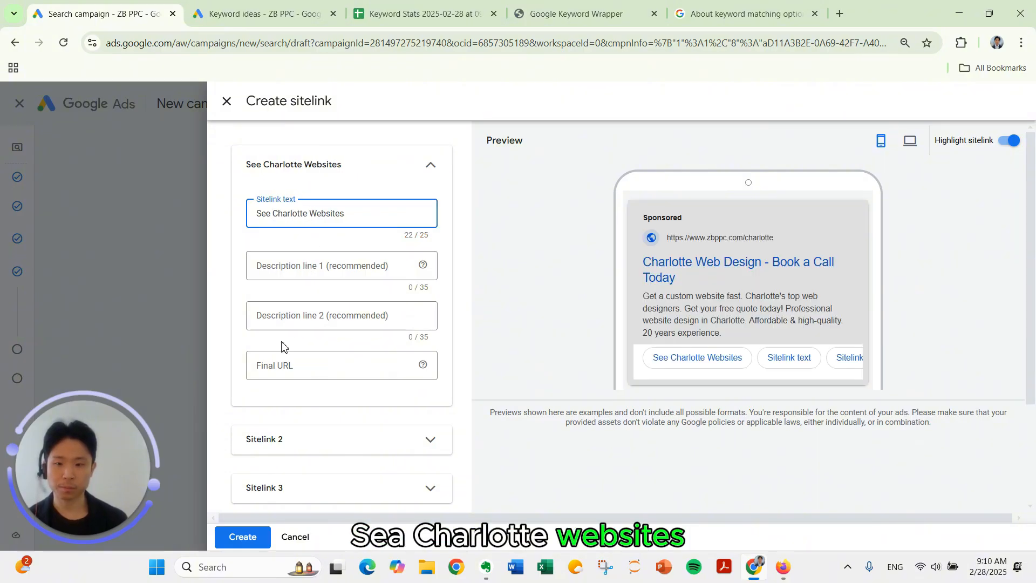
left_click(271, 268)
left_click(273, 314)
scroll(275, 303, "down", 1)
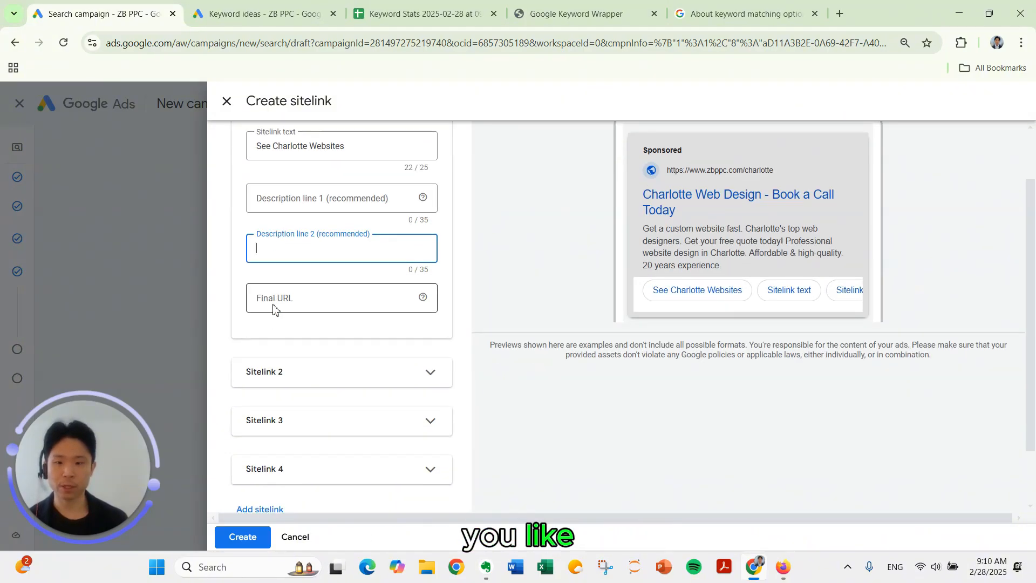
left_click(275, 303)
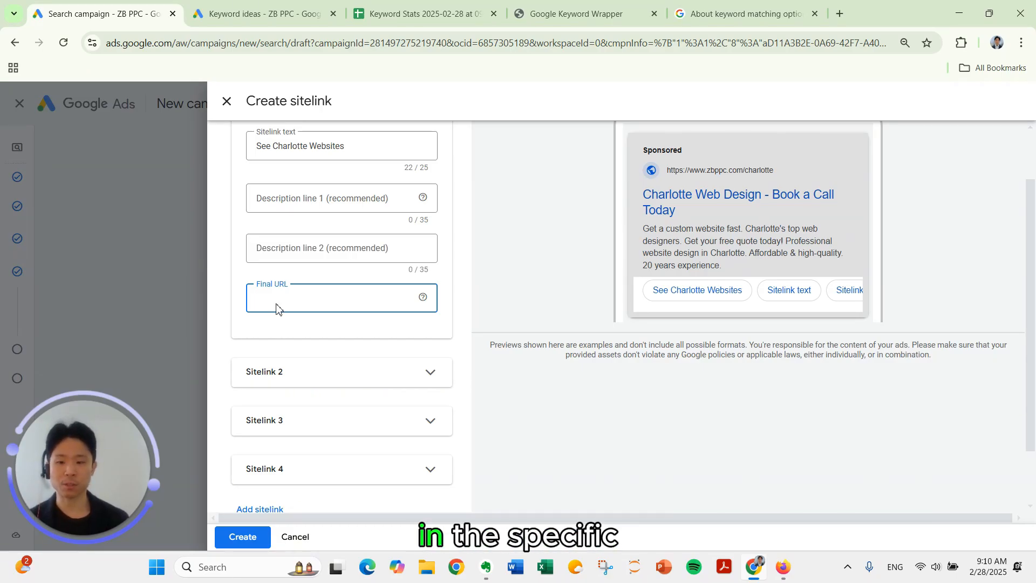
- Expand the second sitelink and set its sitelink text to "Pricing"
left_click(306, 373)
scroll(306, 369, "down", 1)
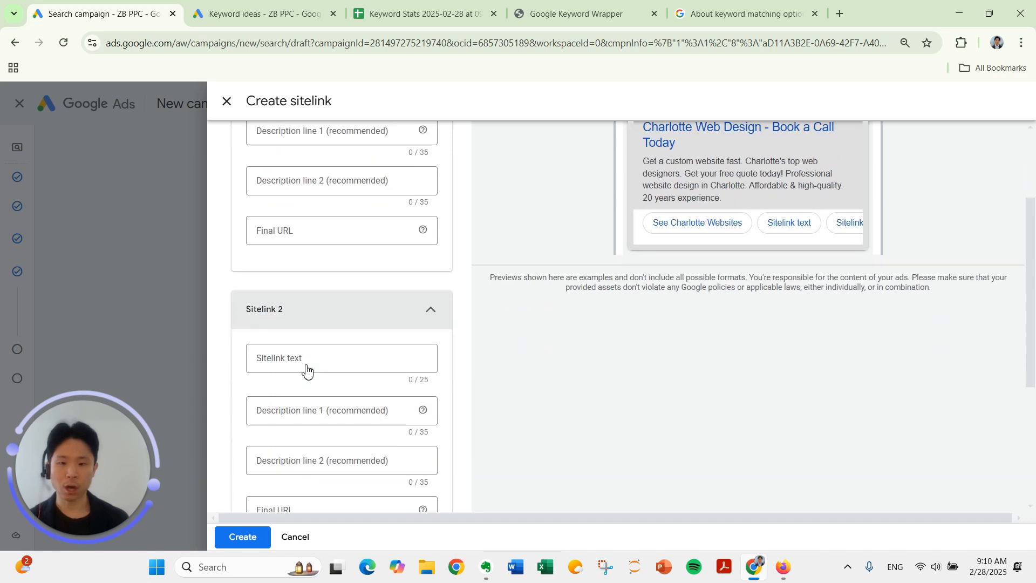
left_click(307, 357)
type("Pricing")
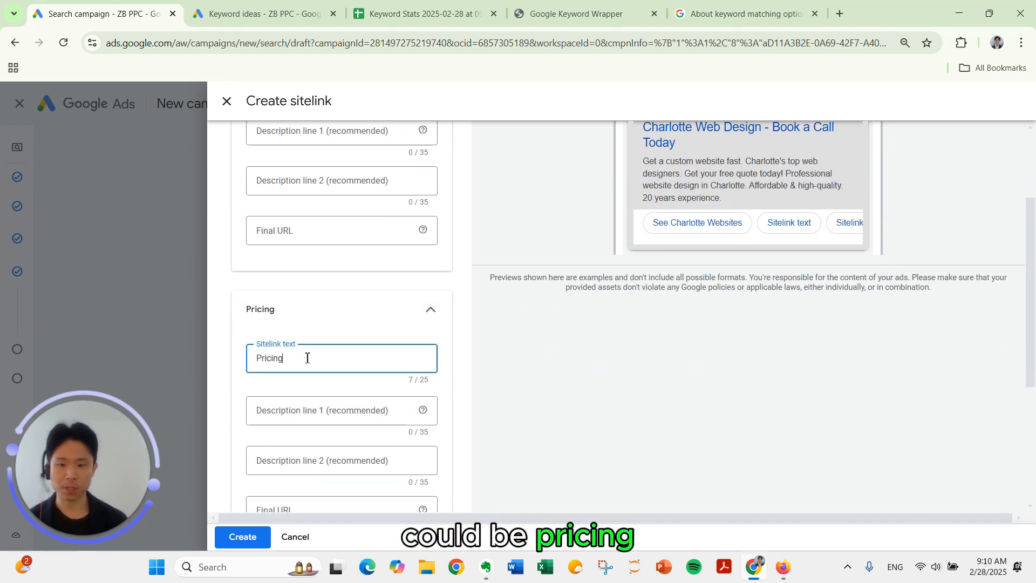
- Expand the third sitelink and set its sitelink text to "Get a Quote"
scroll(308, 362, "down", 2)
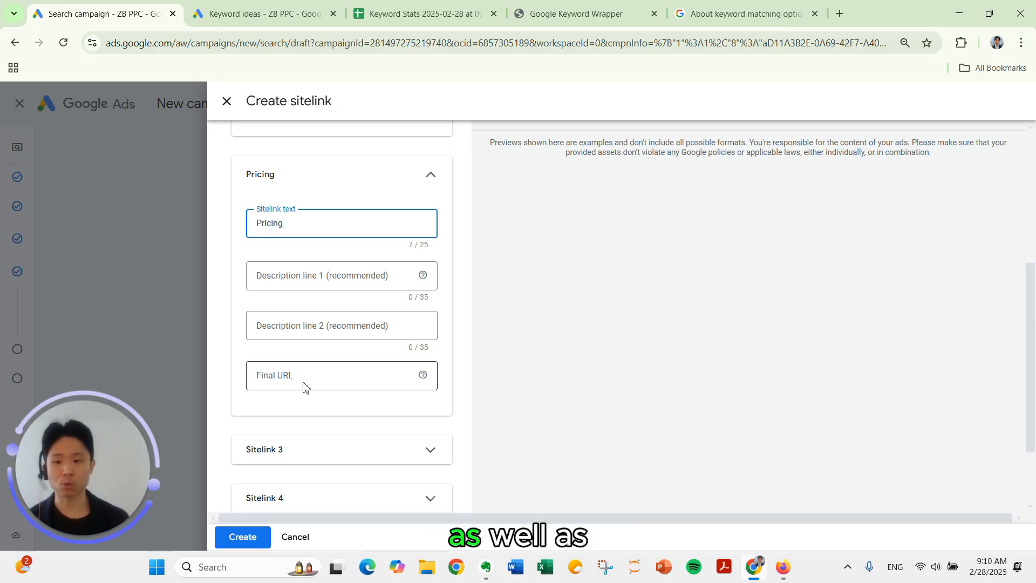
left_click(304, 449)
left_click(290, 435)
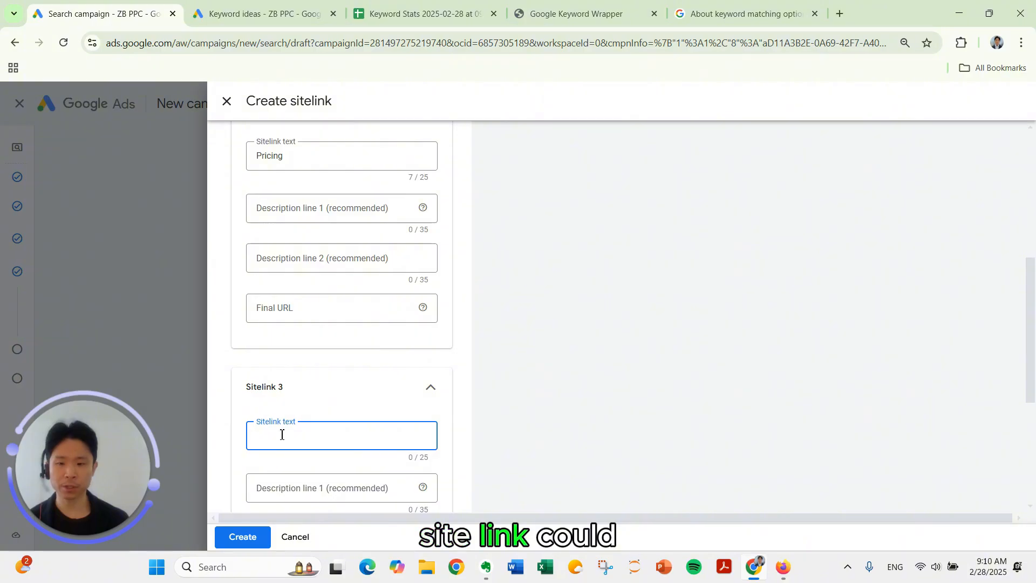
type("Get a Quote")
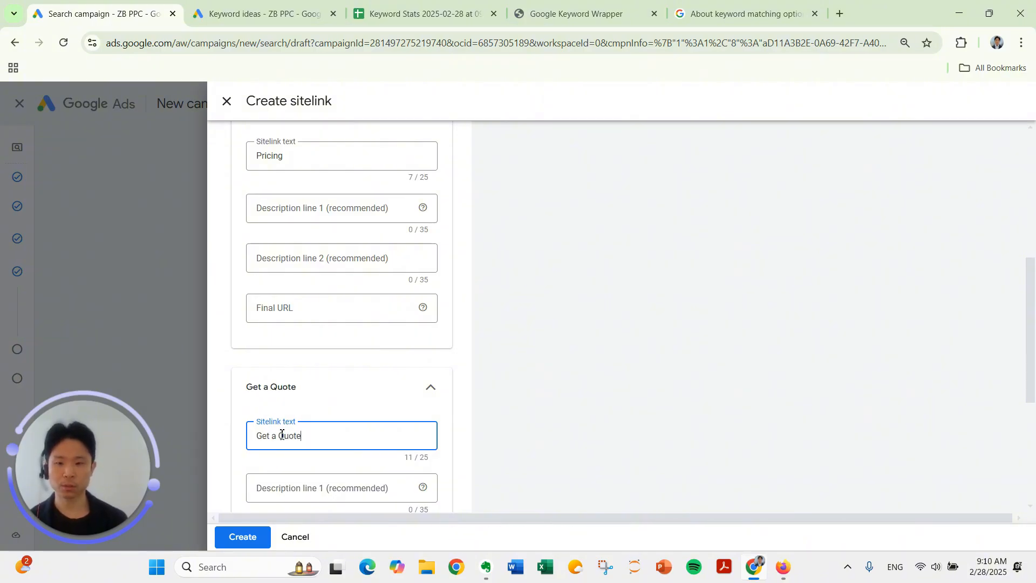
scroll(259, 355, "down", 3)
scroll(265, 434, "down", 2)
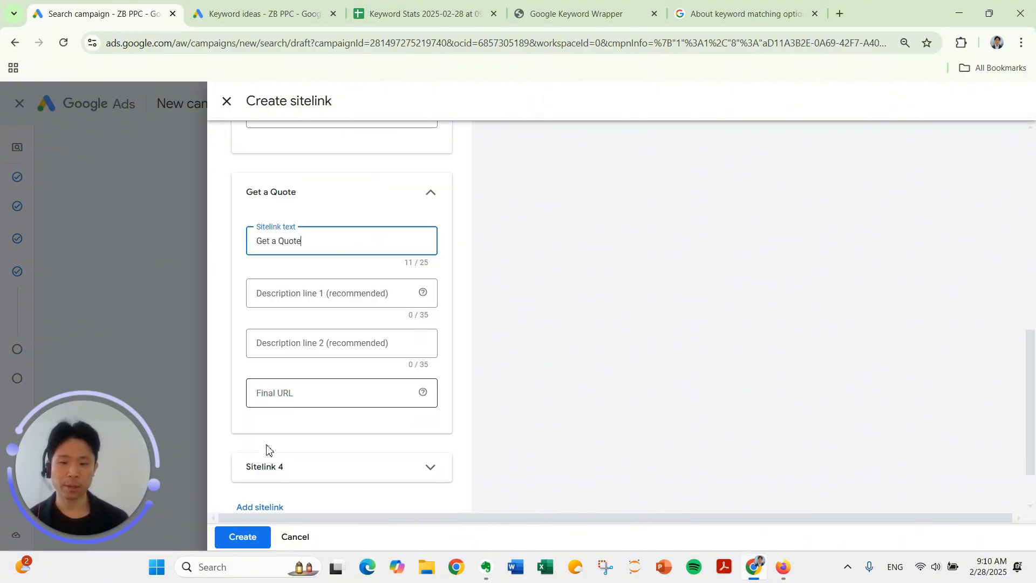
- Expand the fourth sitelink, set its sitelink text to "Contact Us", and leave the sitelink form without creating the sitelinks
left_click(280, 459)
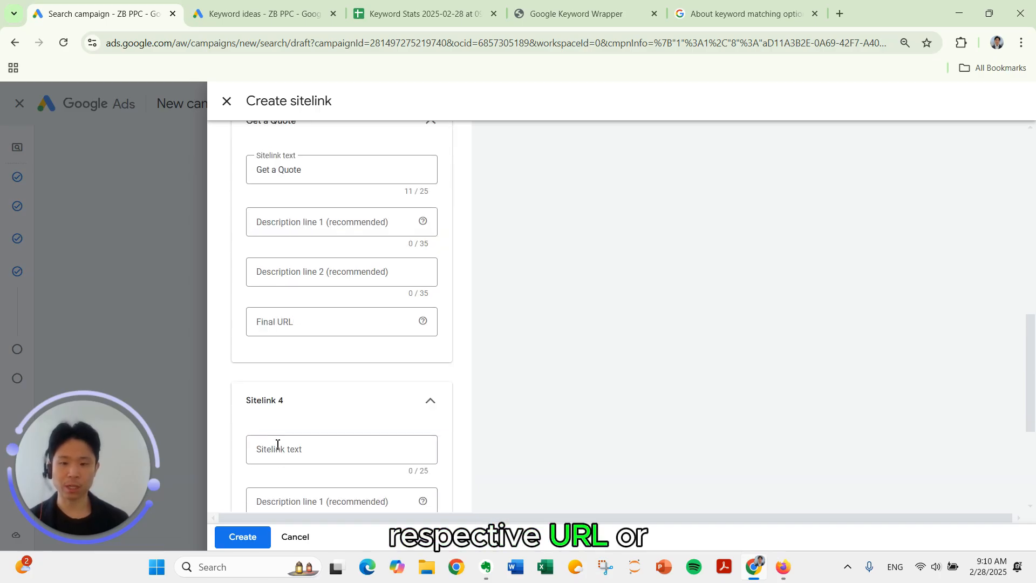
type("Contact Us")
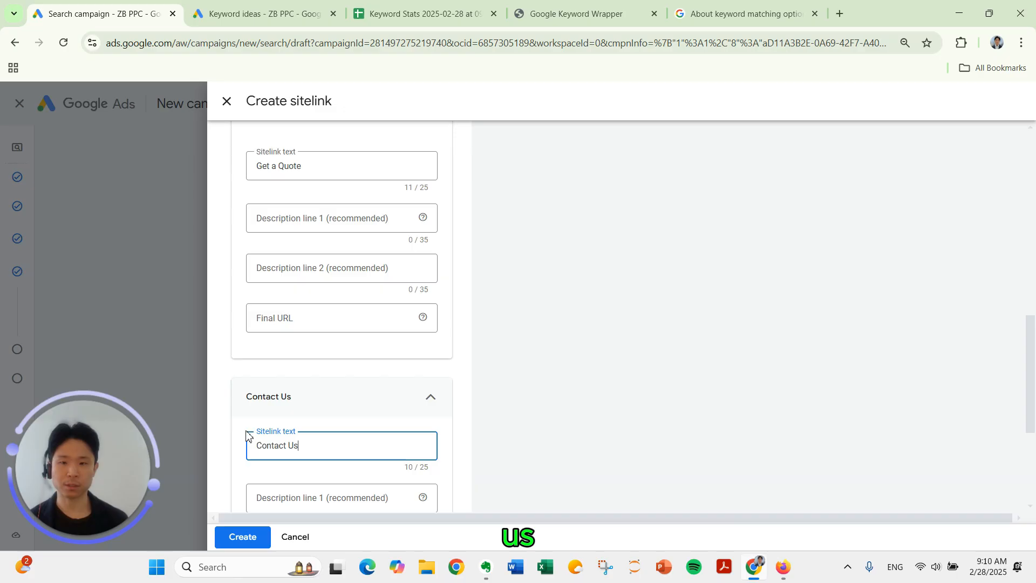
scroll(264, 426, "up", 6)
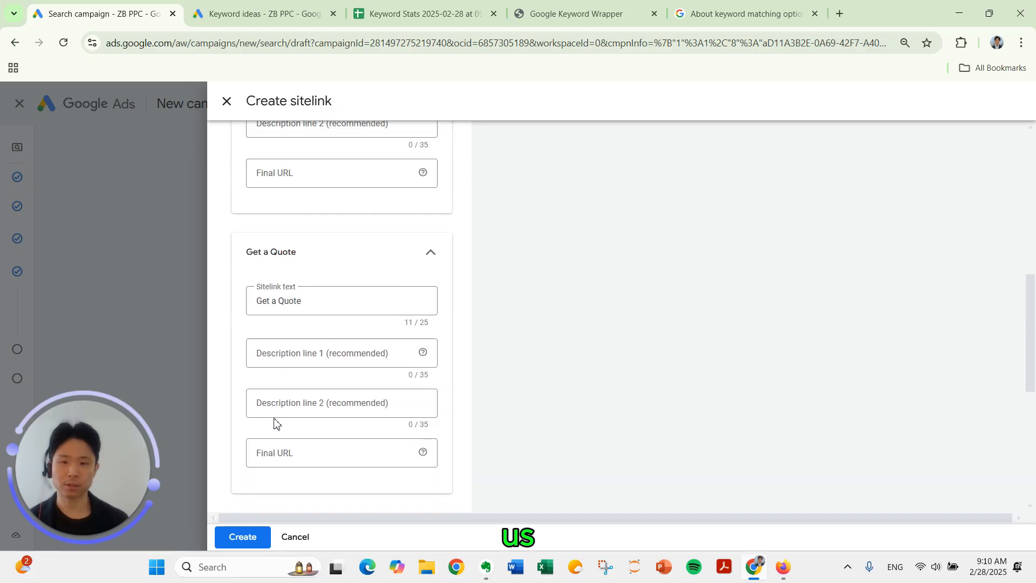
scroll(286, 432, "down", 10)
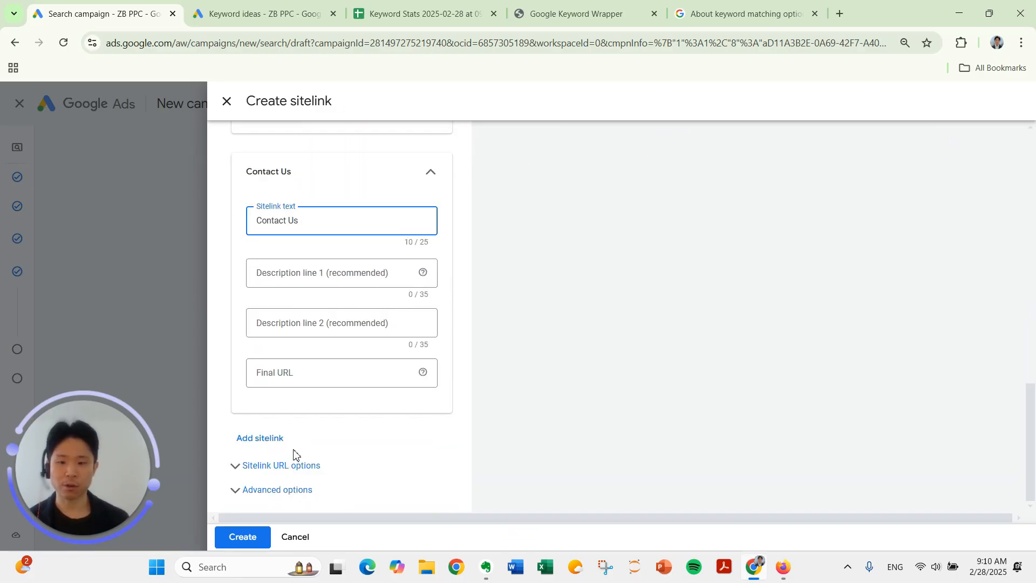
left_click(295, 537)
- Expand the additional asset types of the ad and review the promotions, prices, calls, callouts and lead forms options
scroll(290, 323, "down", 3)
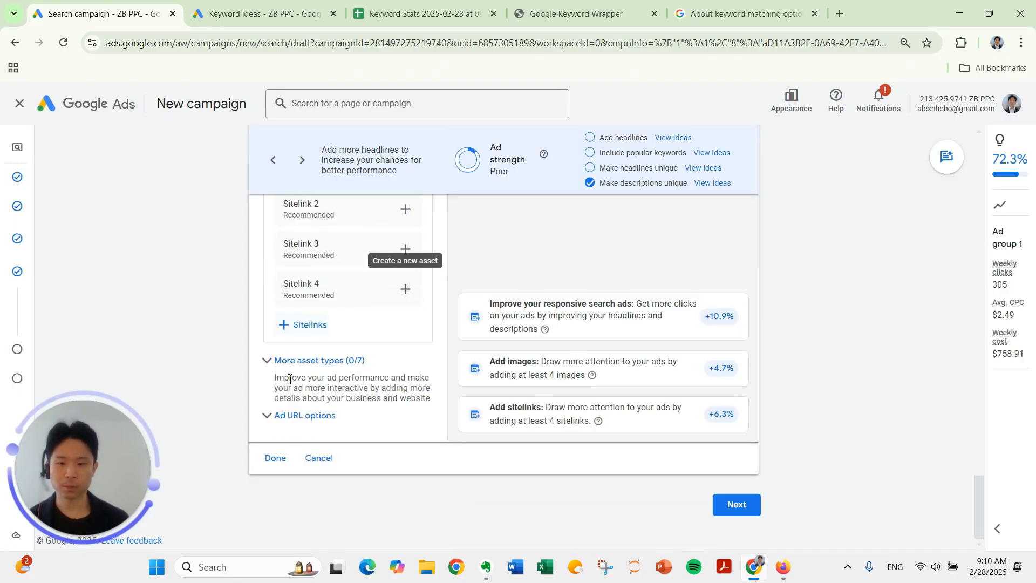
left_click(286, 354)
scroll(236, 357, "down", 2)
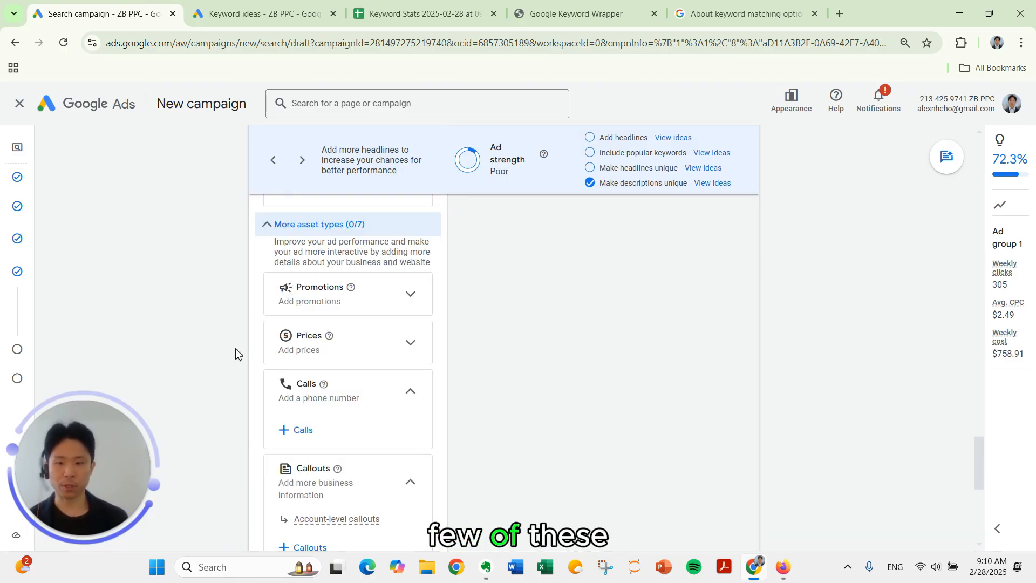
scroll(397, 296, "down", 1)
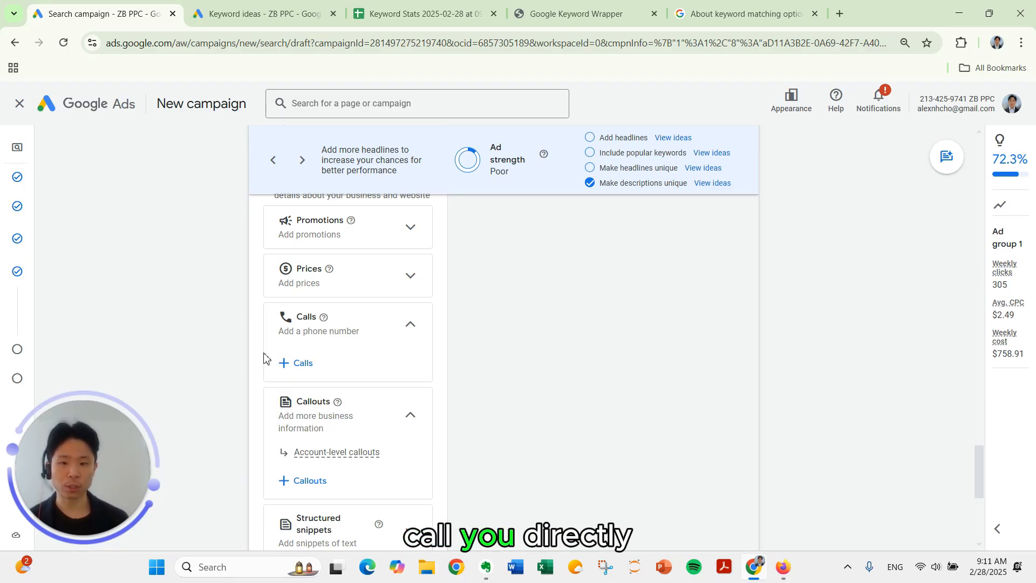
scroll(264, 357, "down", 1)
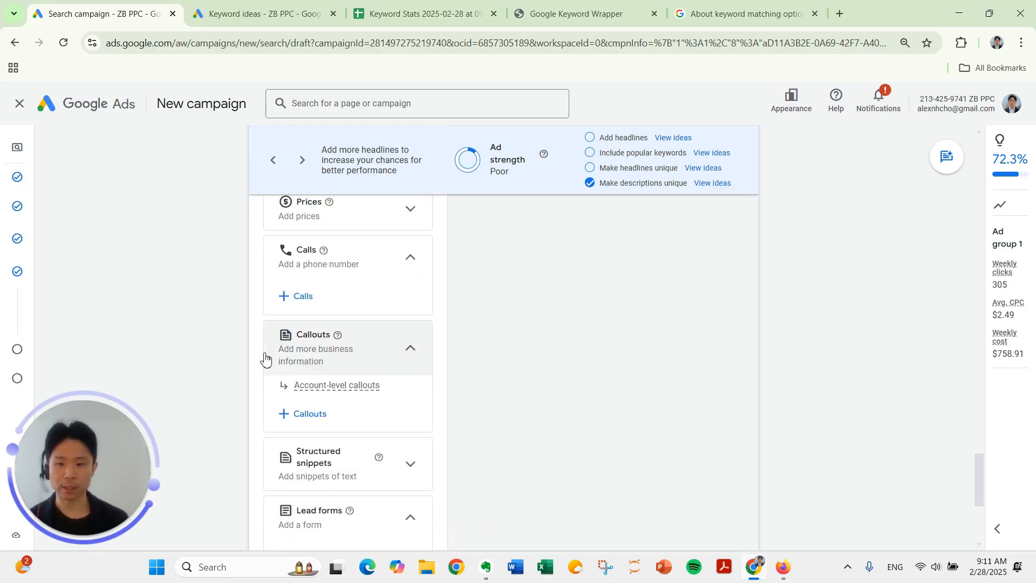
scroll(265, 357, "down", 1)
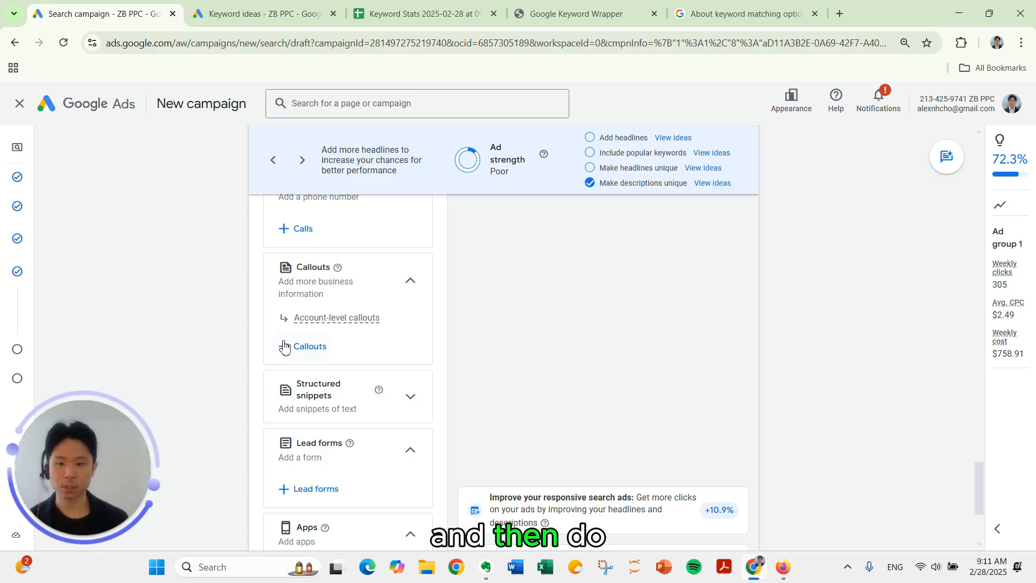
- Try adding the existing "Free quote" callout to the campaign, then discard the callout selection without saving
left_click(286, 347)
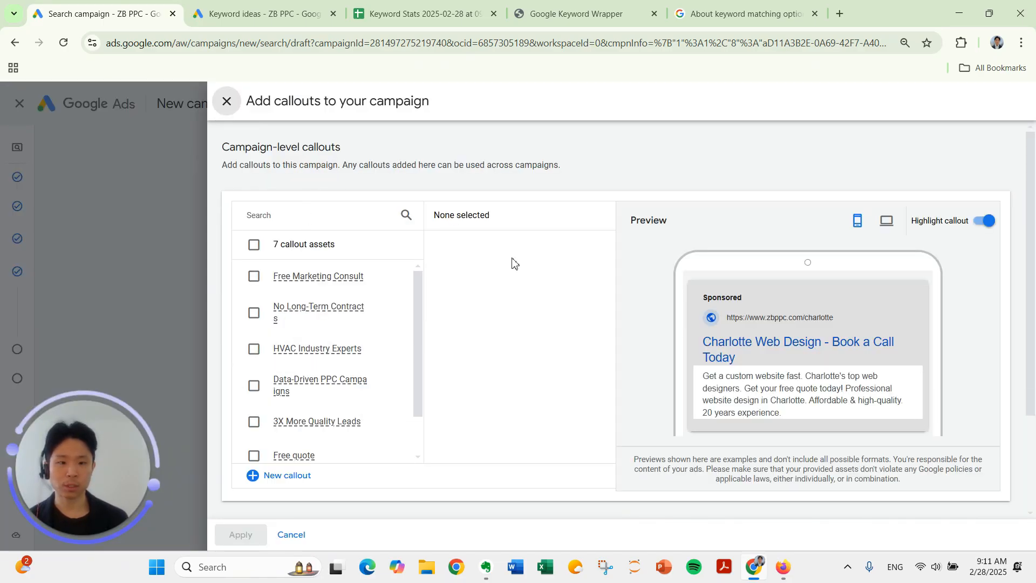
scroll(316, 341, "down", 1)
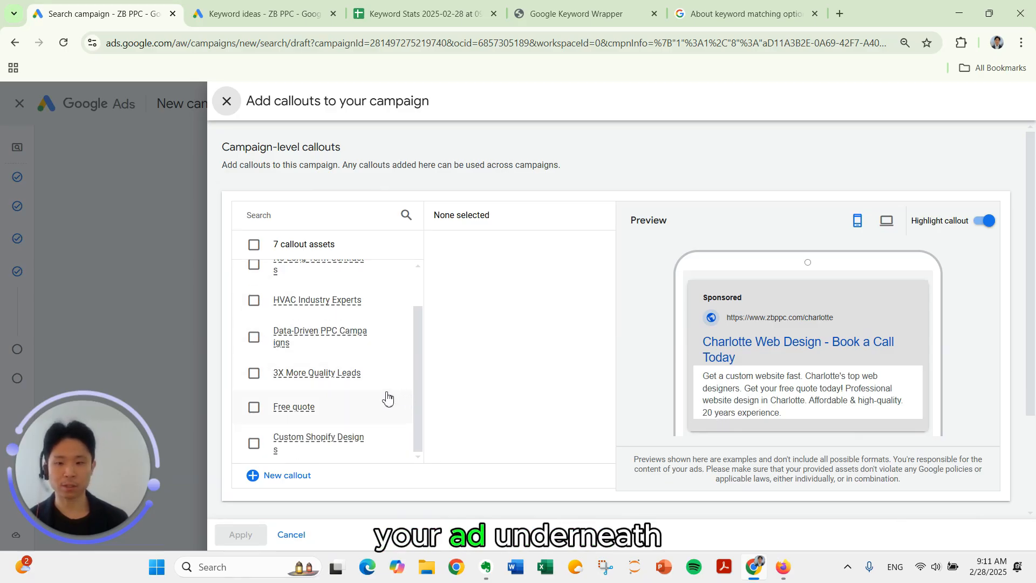
mouse_move(369, 402)
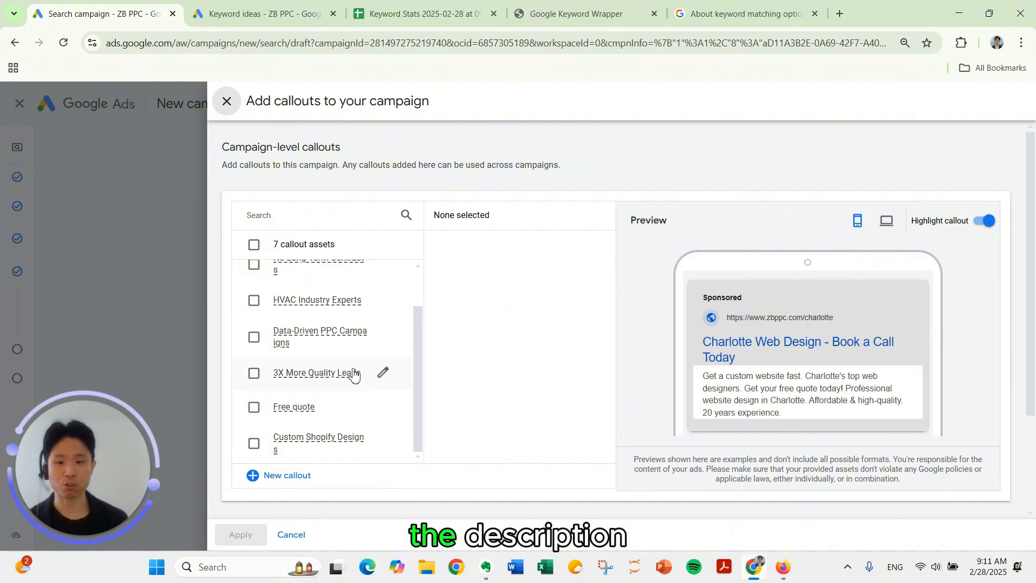
left_click(255, 407)
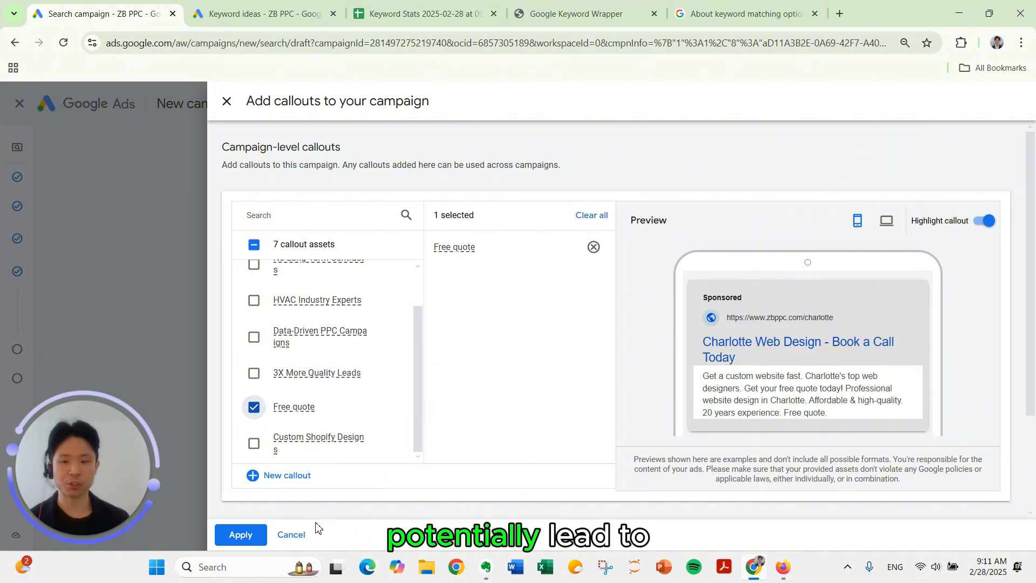
left_click(291, 536)
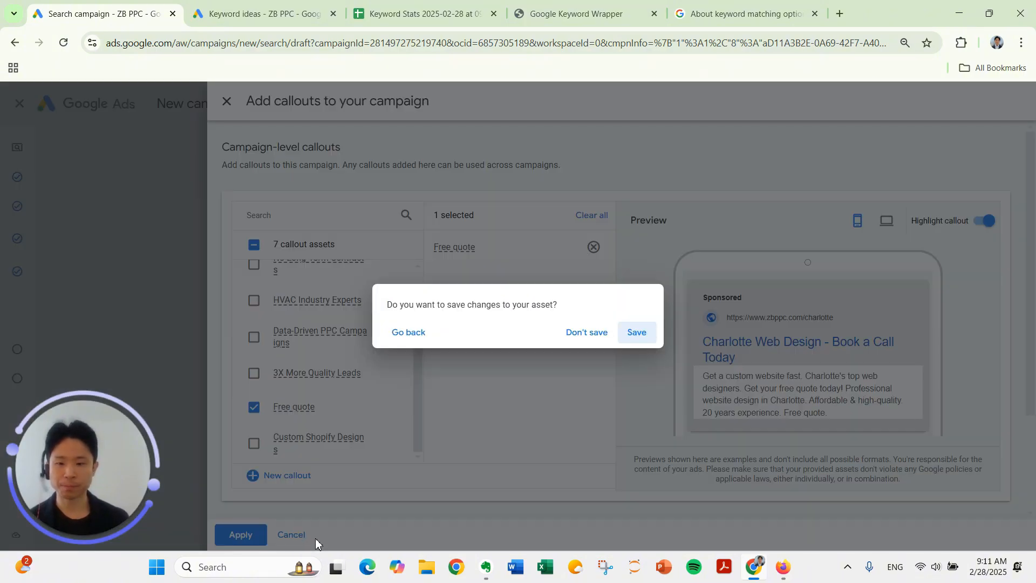
left_click(584, 332)
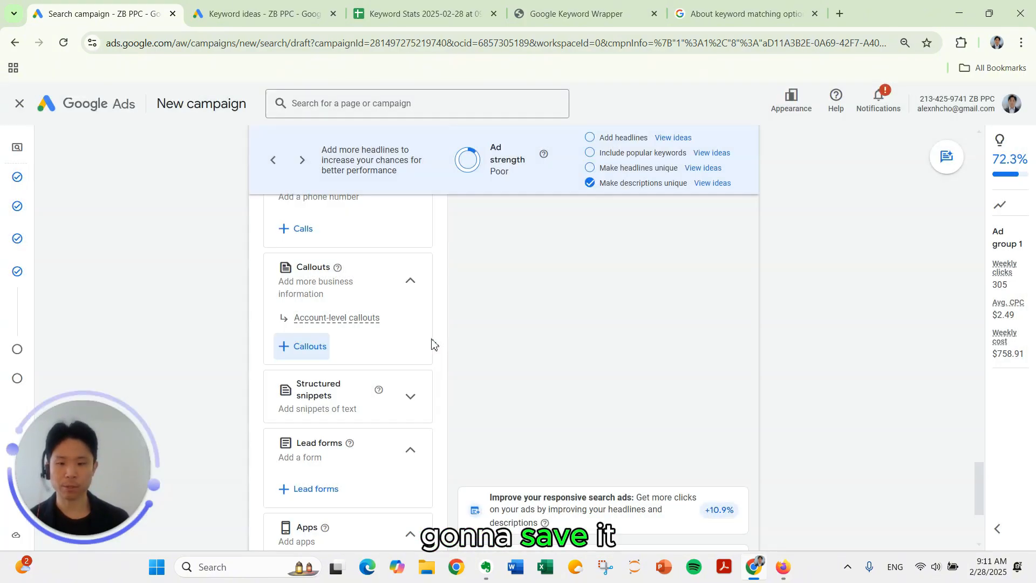
- Check the remaining asset types, finish the ad, and continue from keywords and ads to the campaign budget
scroll(370, 386, "down", 2)
scroll(370, 391, "up", 1)
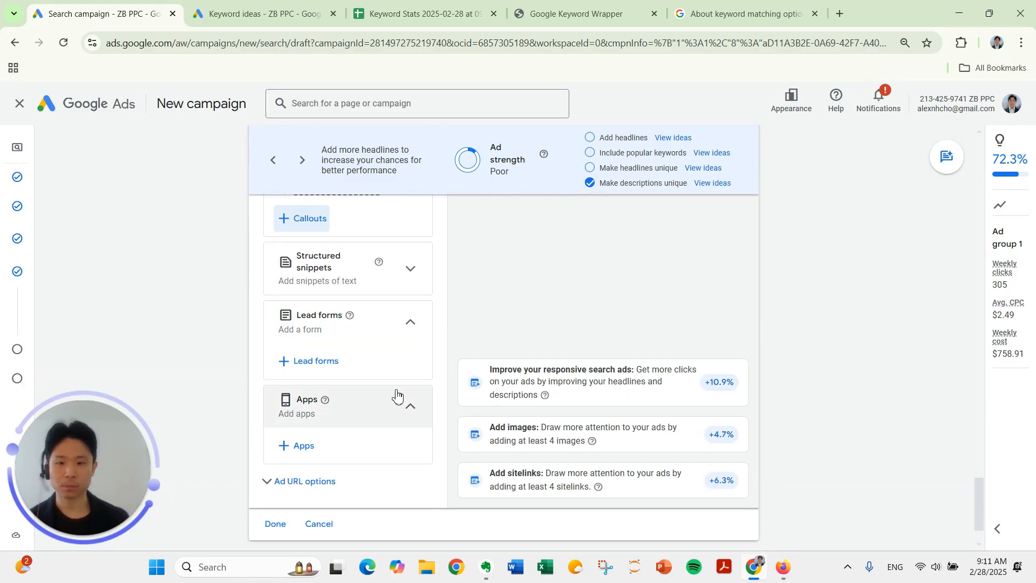
scroll(665, 455, "down", 1)
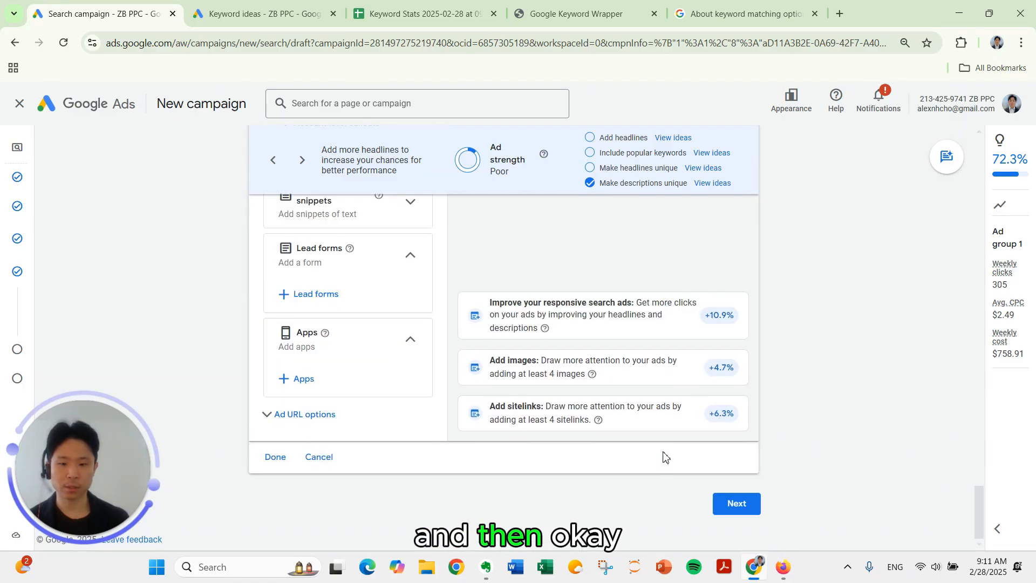
left_click(275, 456)
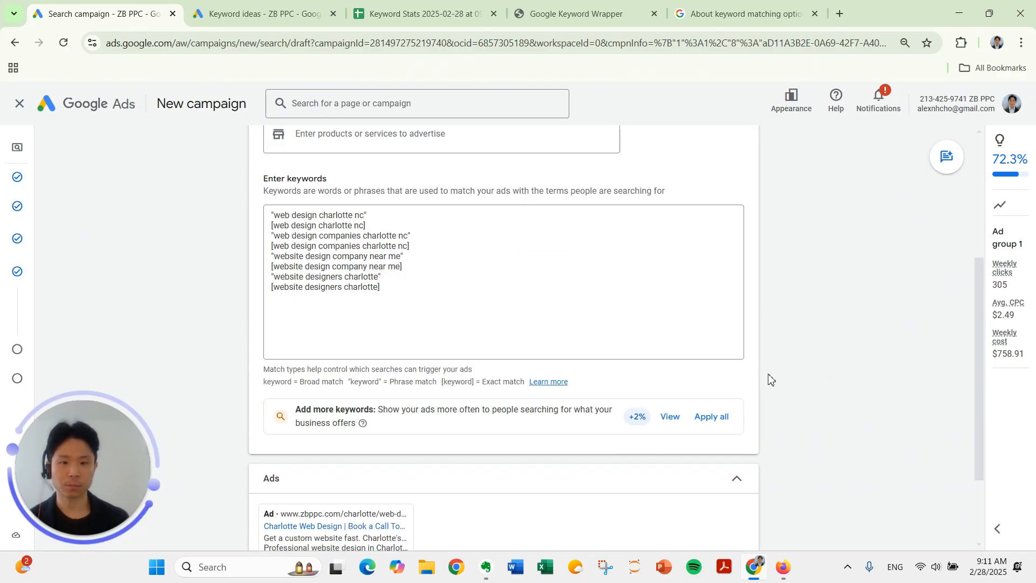
scroll(766, 375, "down", 3)
left_click(725, 507)
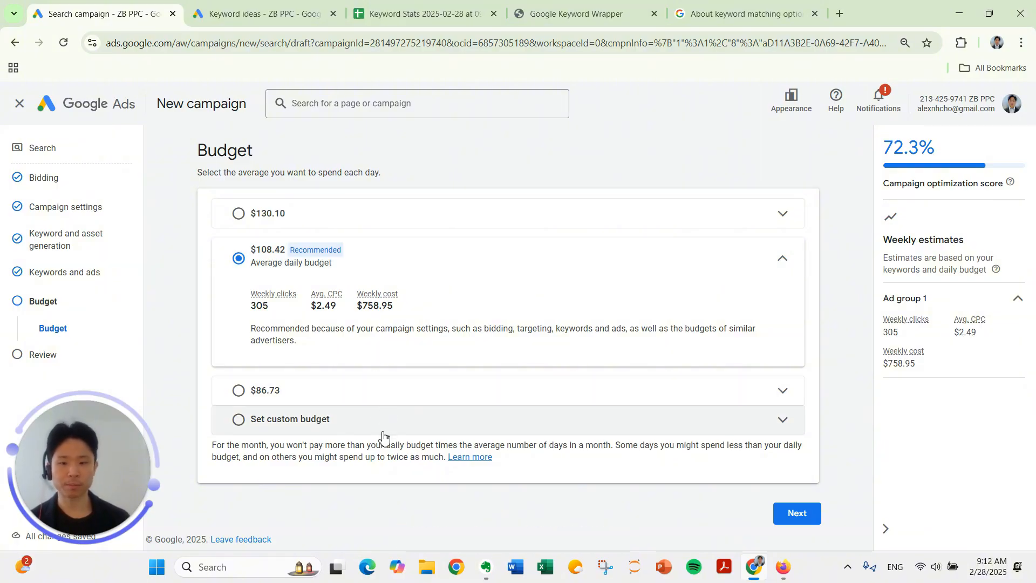
- Set a custom average daily budget of $70 for the campaign and continue to the campaign review
left_click(367, 428)
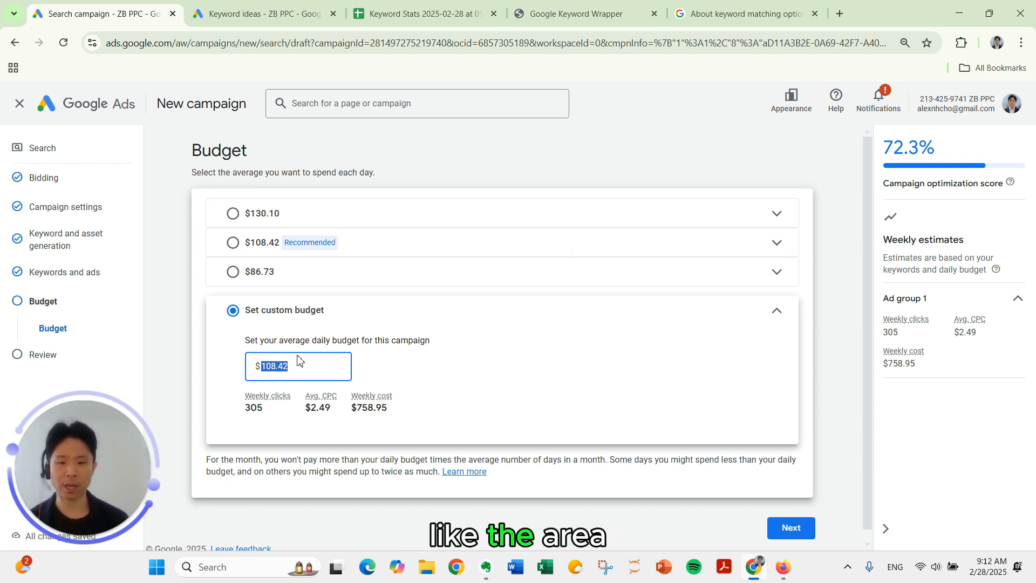
type("70")
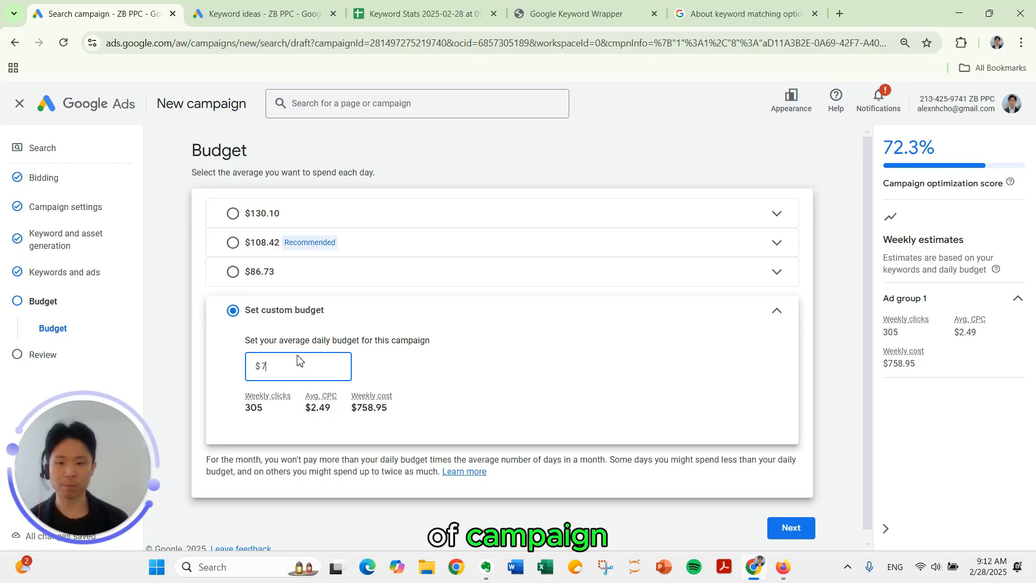
left_click(455, 355)
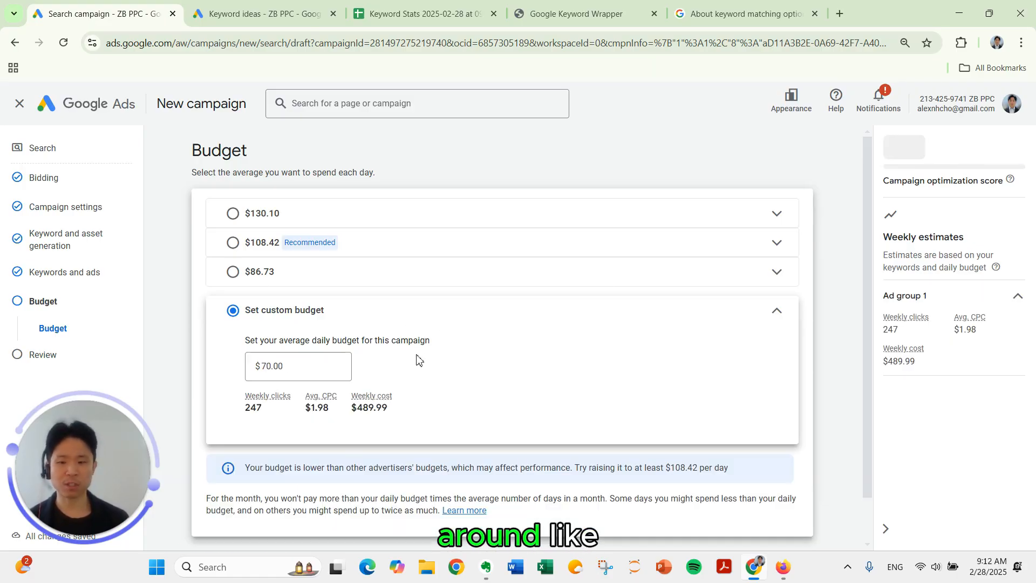
scroll(544, 390, "down", 1)
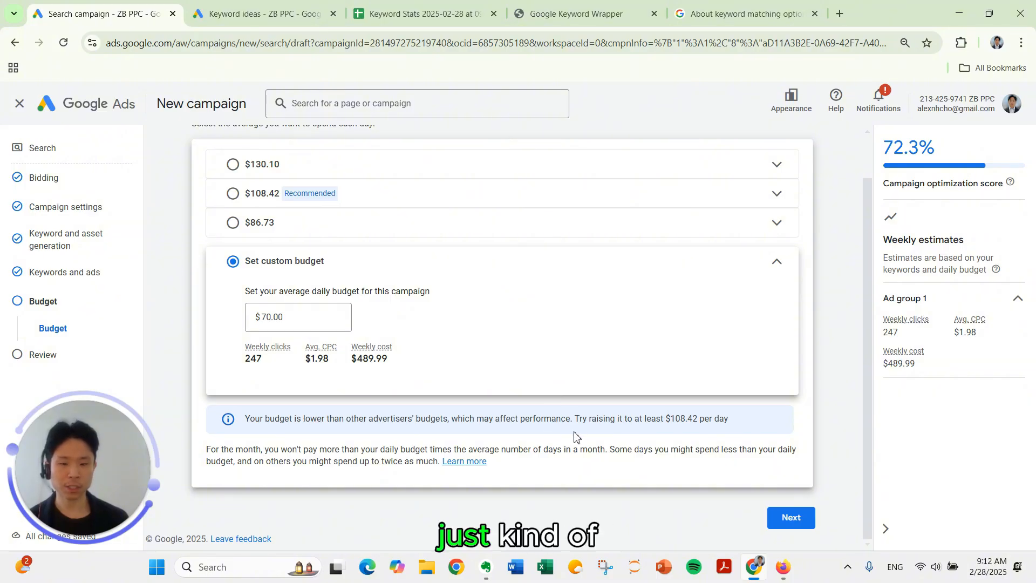
left_click(798, 519)
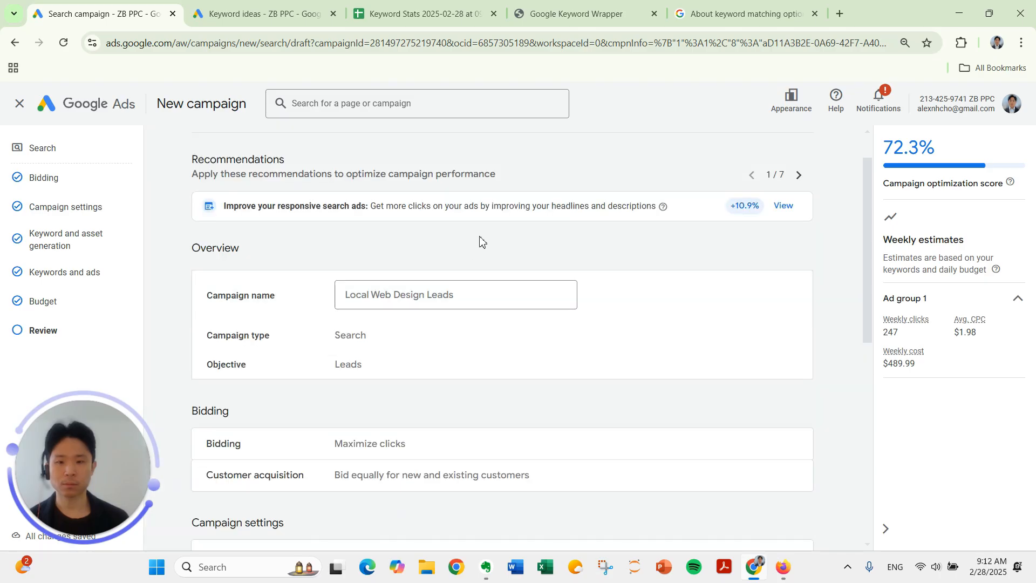
- Review the campaign's overview, bidding, settings, keywords, ads and budget summary, and publish the campaign
scroll(511, 264, "down", 8)
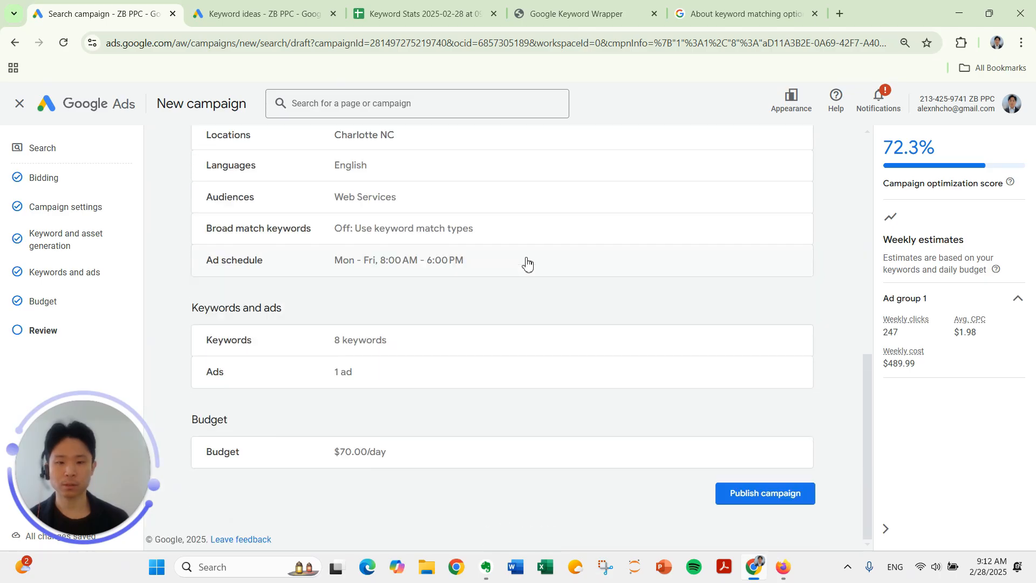
scroll(608, 371, "up", 8)
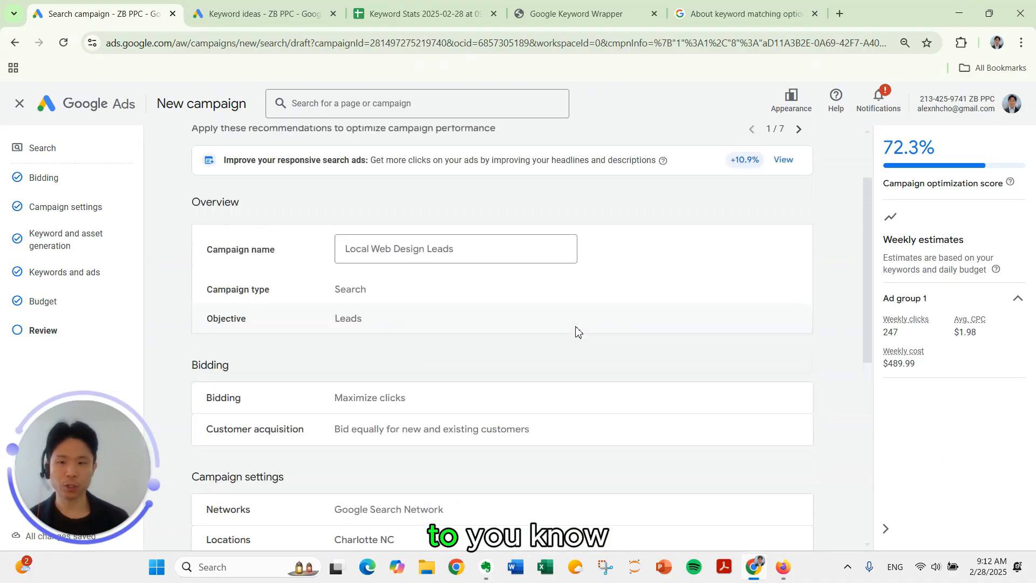
scroll(560, 315, "down", 6)
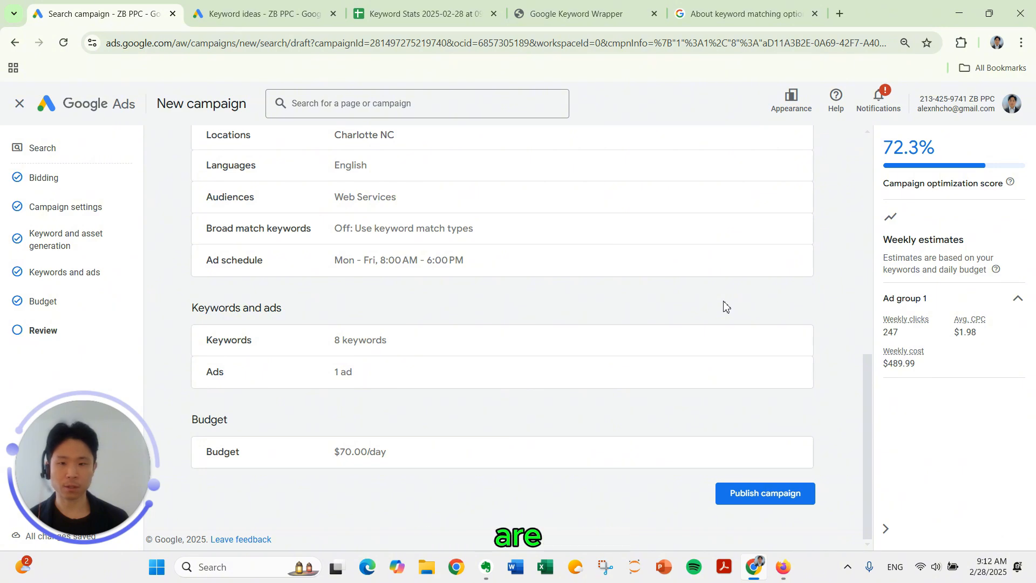
left_click(763, 495)
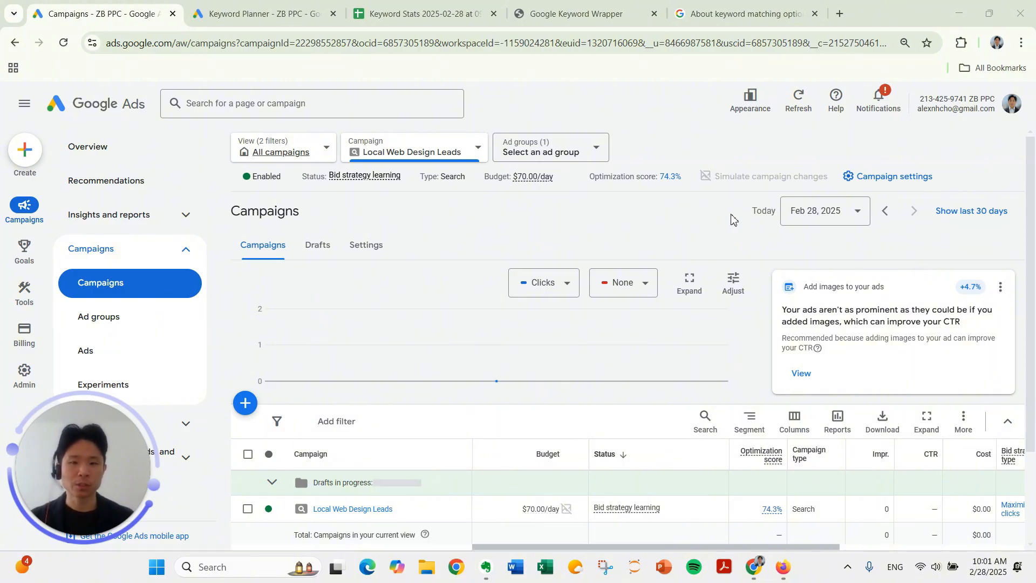
- Pause the "Local Web Design Leads" campaign in the campaigns table
scroll(265, 486, "down", 1)
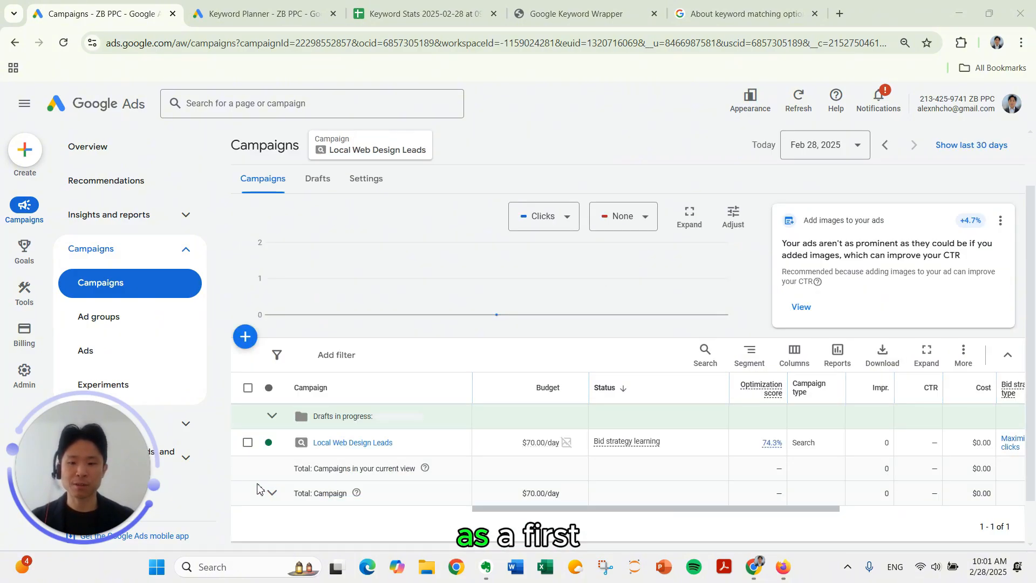
left_click(271, 448)
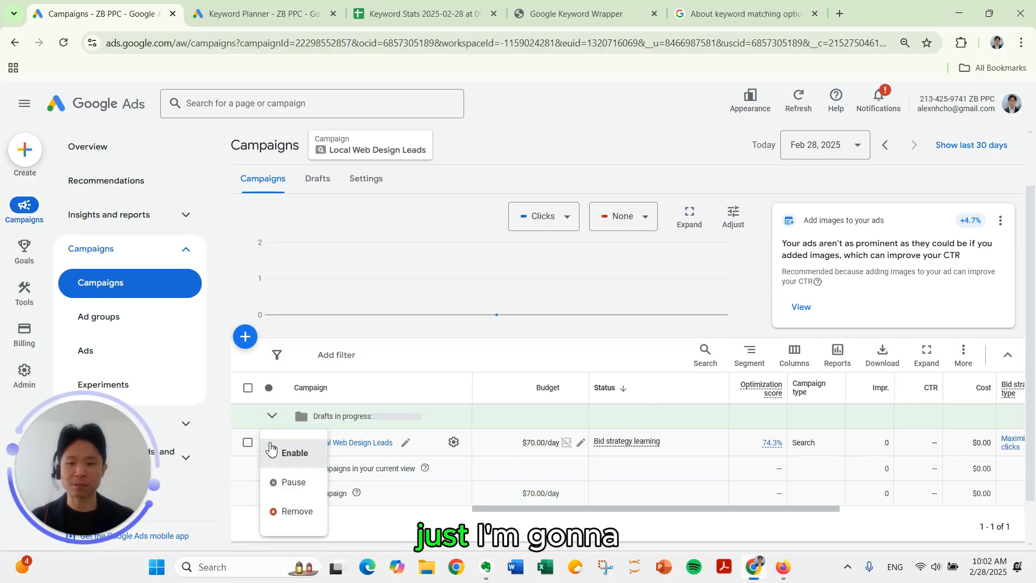
left_click(292, 483)
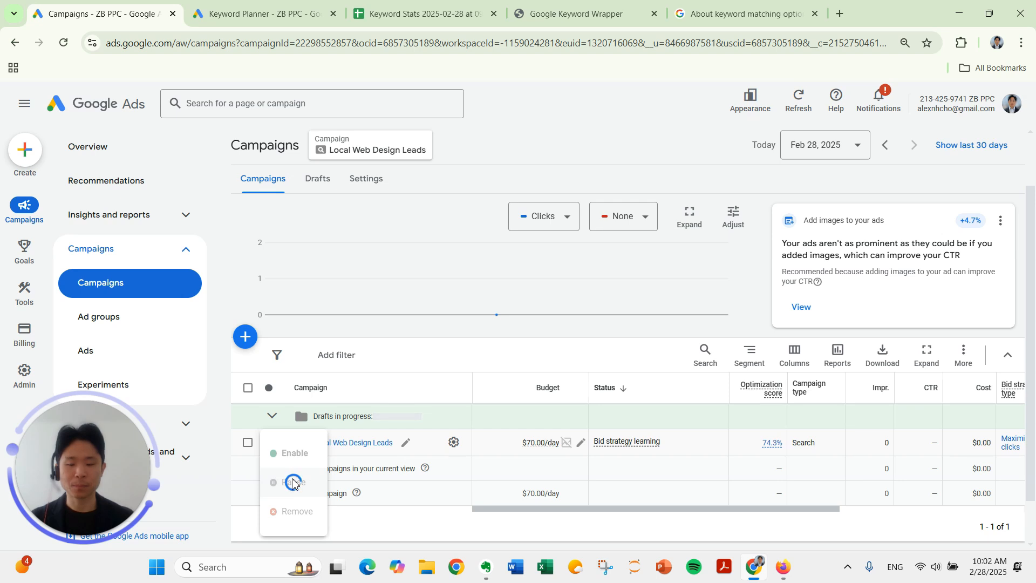
- Change the bid strategy in the "Local Web Design Leads" campaign settings to Manual CPC, selecting the strategy directly, and save it
left_click(454, 446)
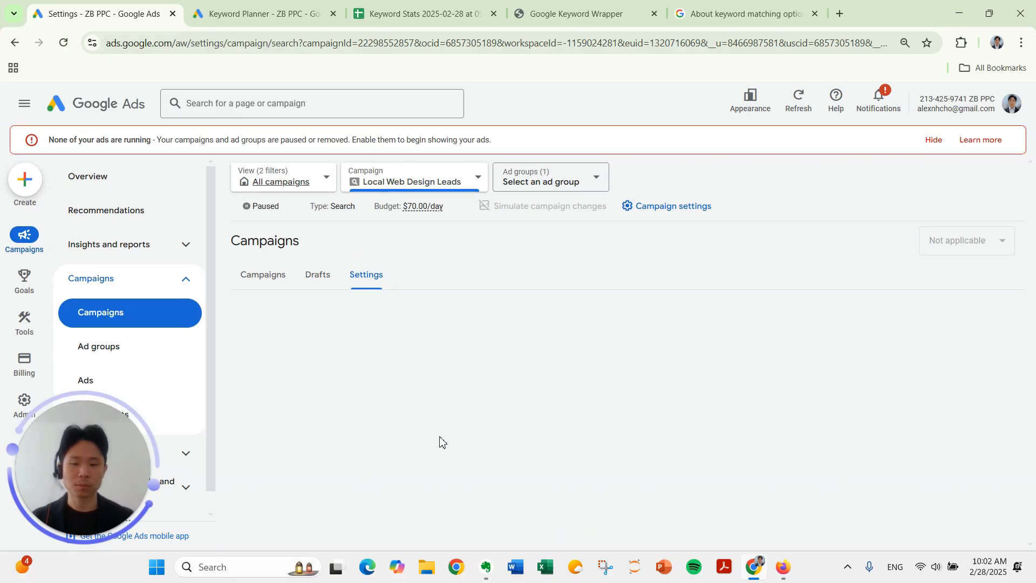
scroll(441, 427, "down", 3)
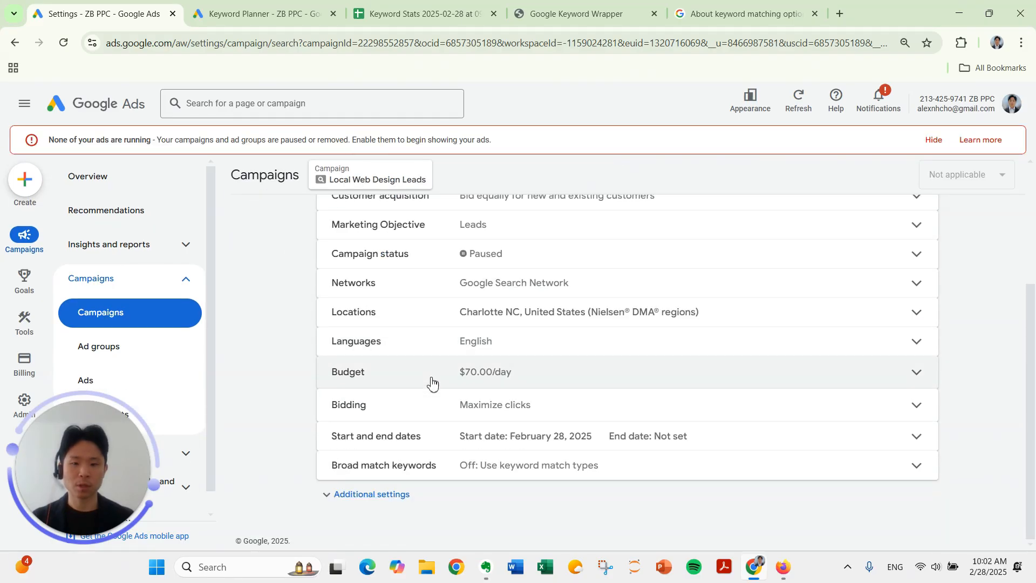
left_click(442, 399)
scroll(440, 406, "down", 1)
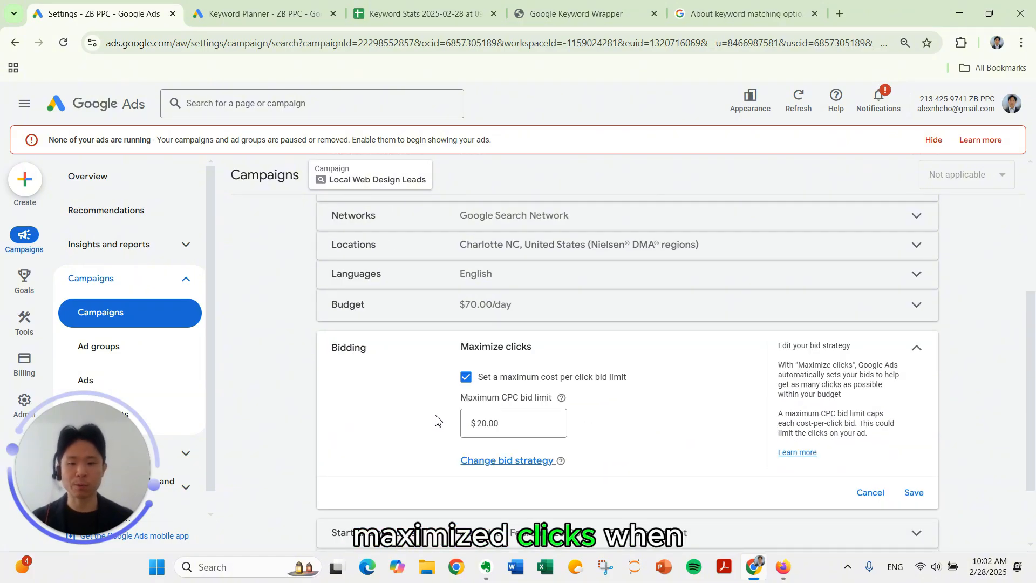
left_click(488, 459)
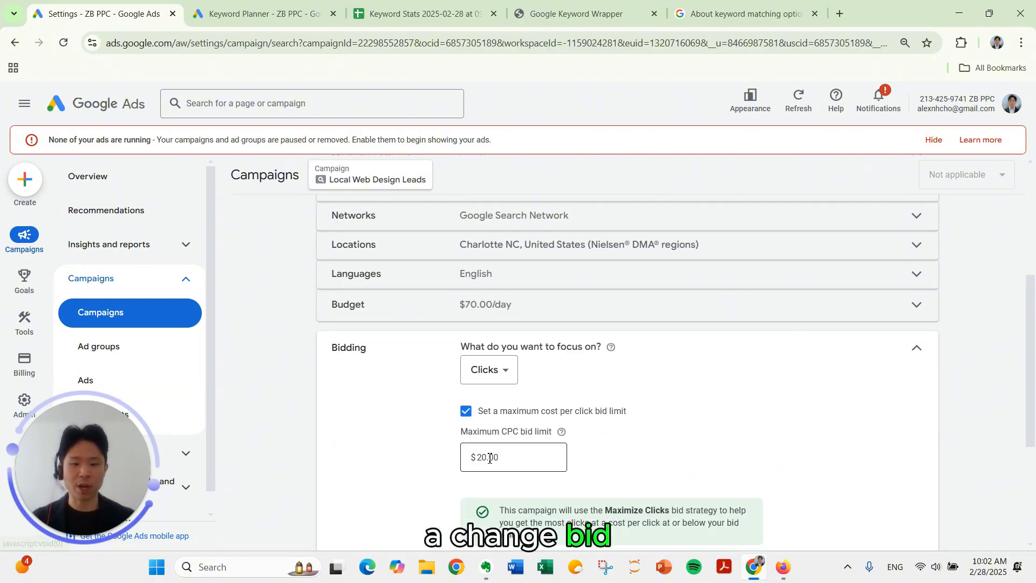
scroll(565, 394, "down", 2)
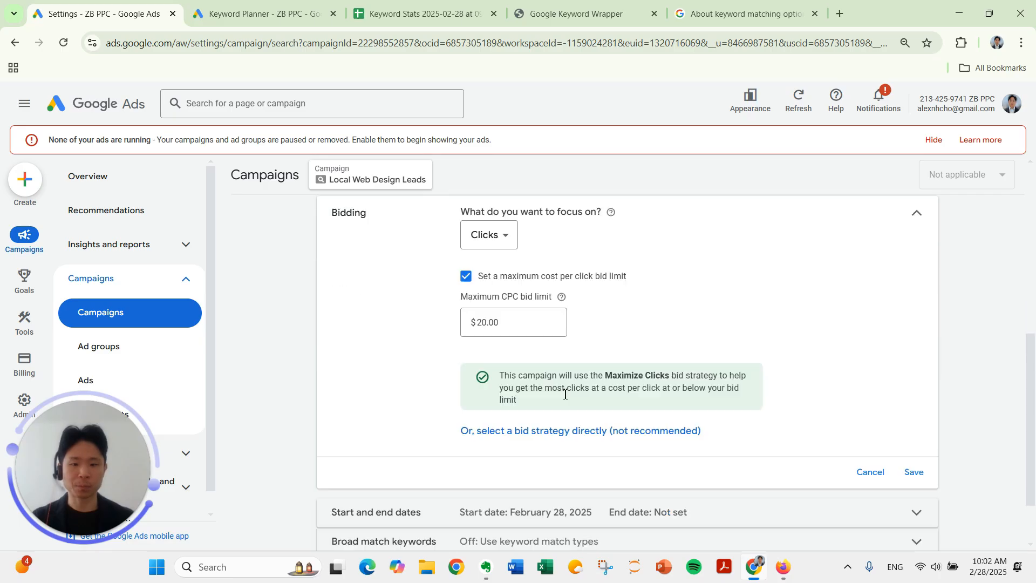
left_click(537, 432)
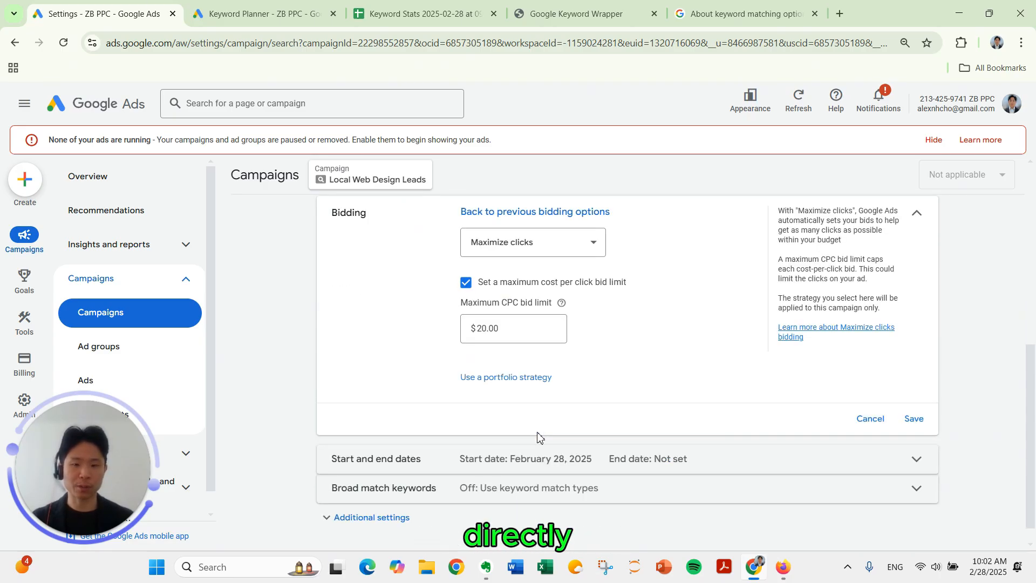
left_click(553, 248)
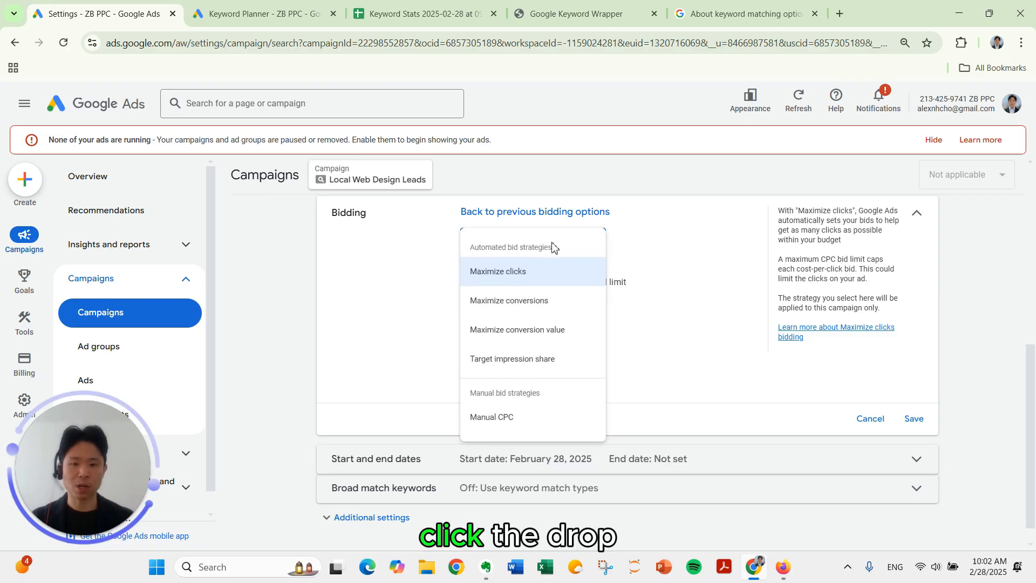
left_click(534, 423)
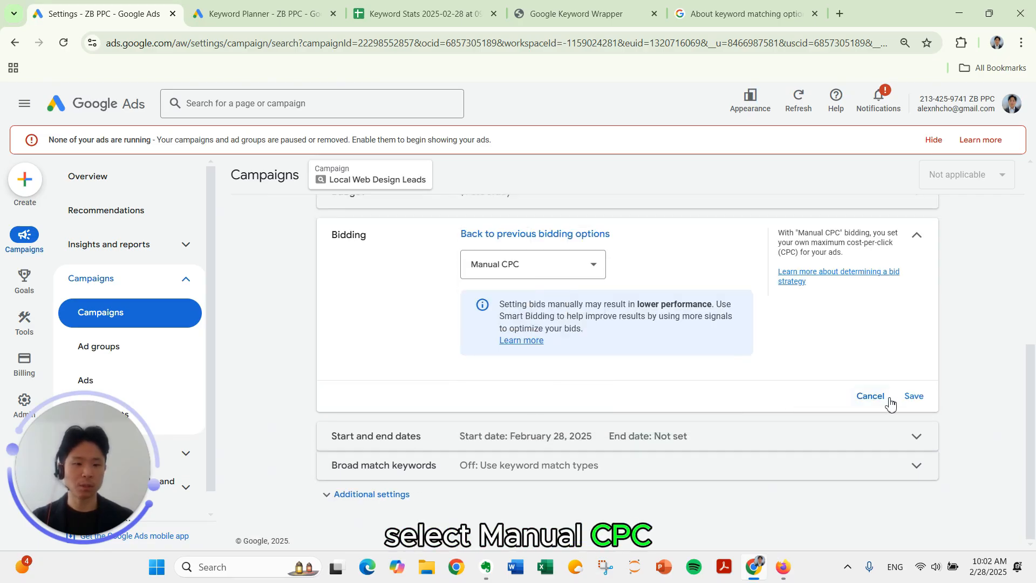
left_click(918, 400)
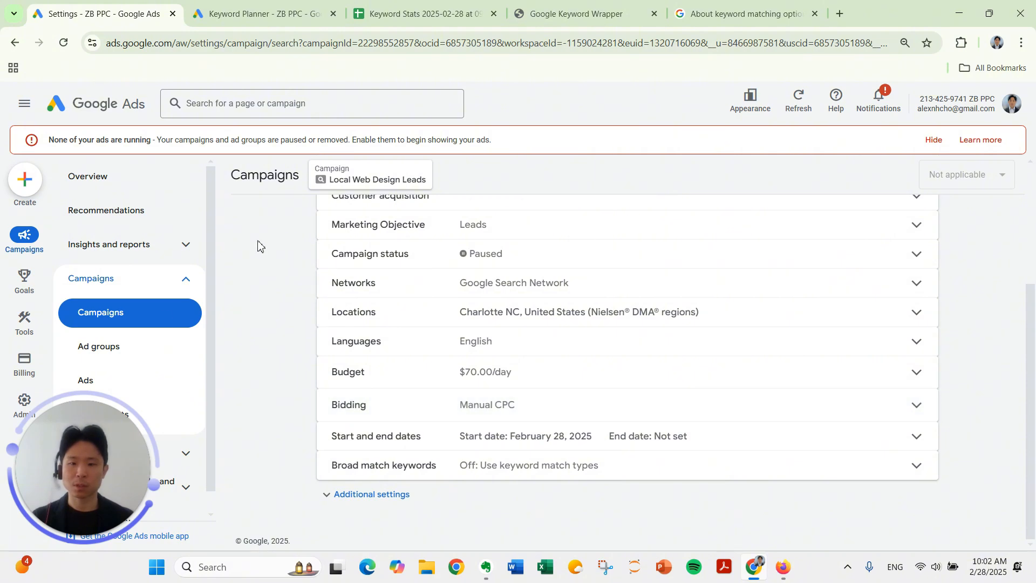
- Check the default max. CPC in the campaign's ad groups, and review the max. CPC bids of its search keywords
left_click(135, 330)
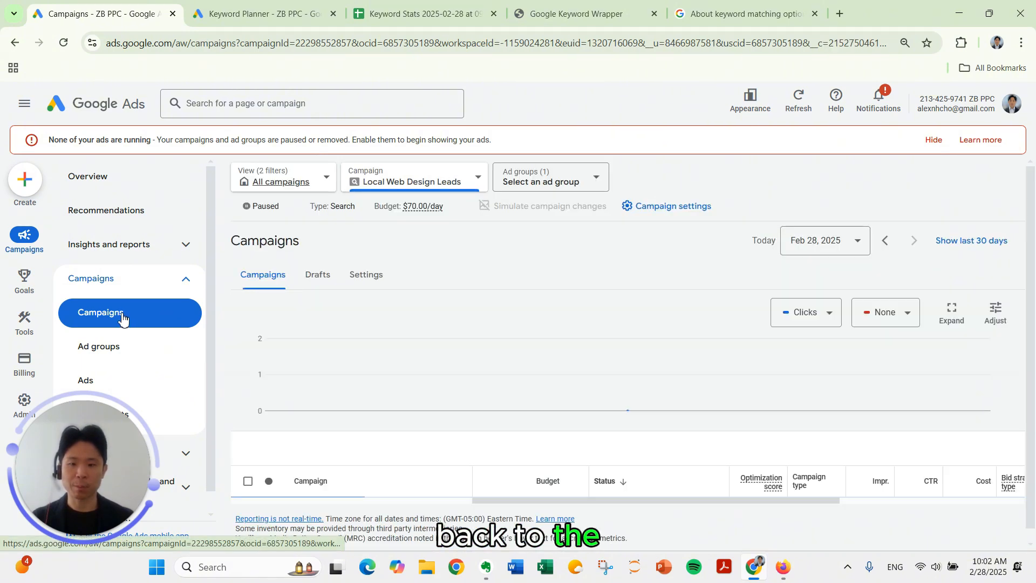
left_click(85, 348)
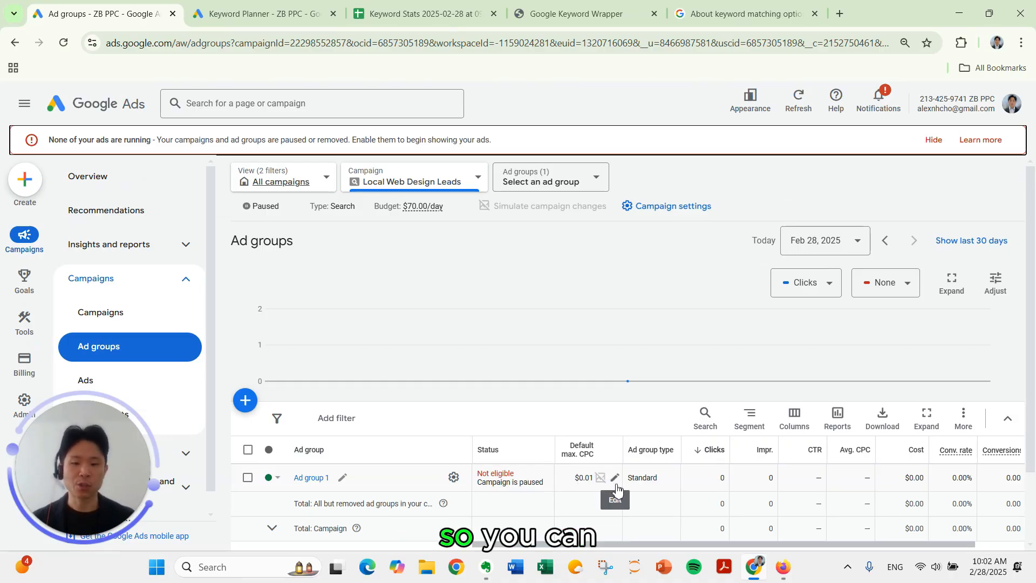
scroll(140, 354, "down", 1)
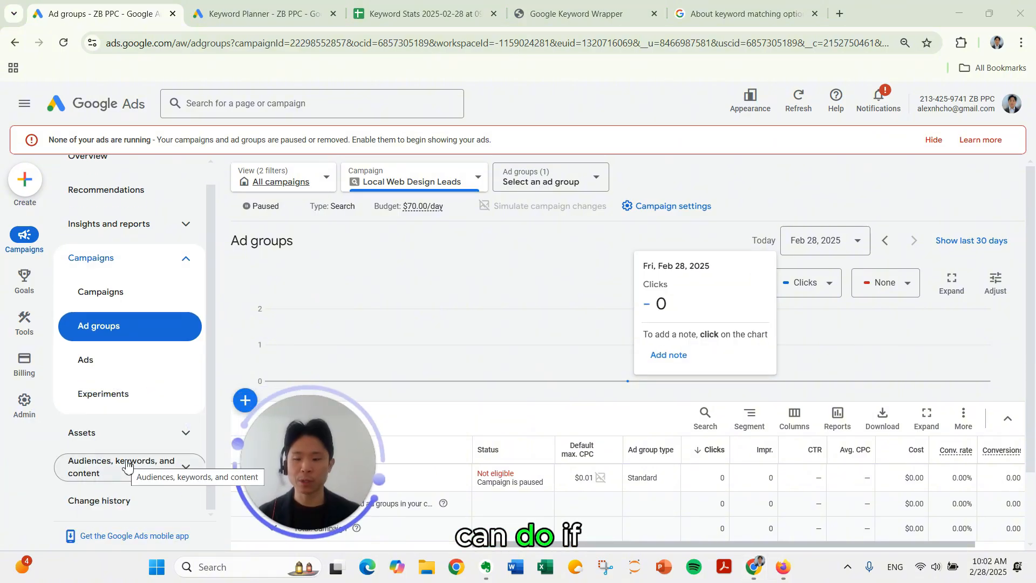
left_click(125, 465)
scroll(132, 437, "down", 3)
left_click(109, 335)
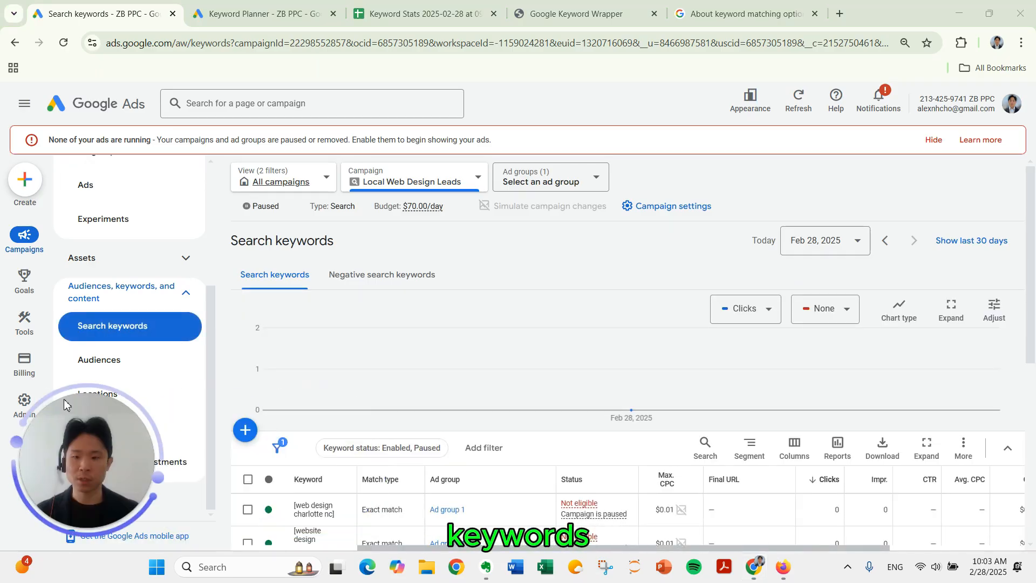
scroll(548, 431, "down", 3)
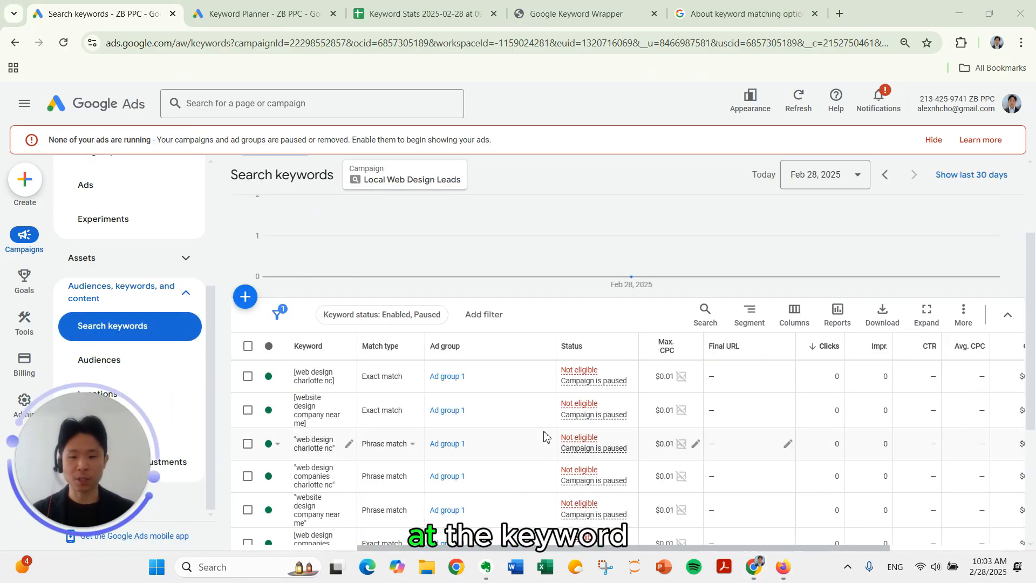
scroll(543, 434, "down", 1)
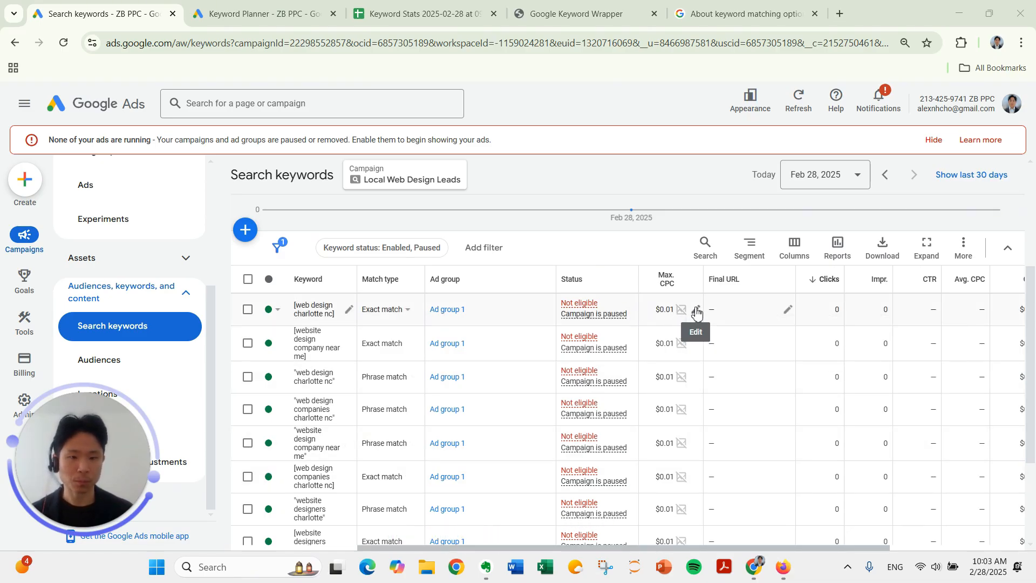
- Inspect the keyword-specific Max. CPC bid option for the exact match keyword [web design charlotte nc] and close it without saving
left_click(697, 310)
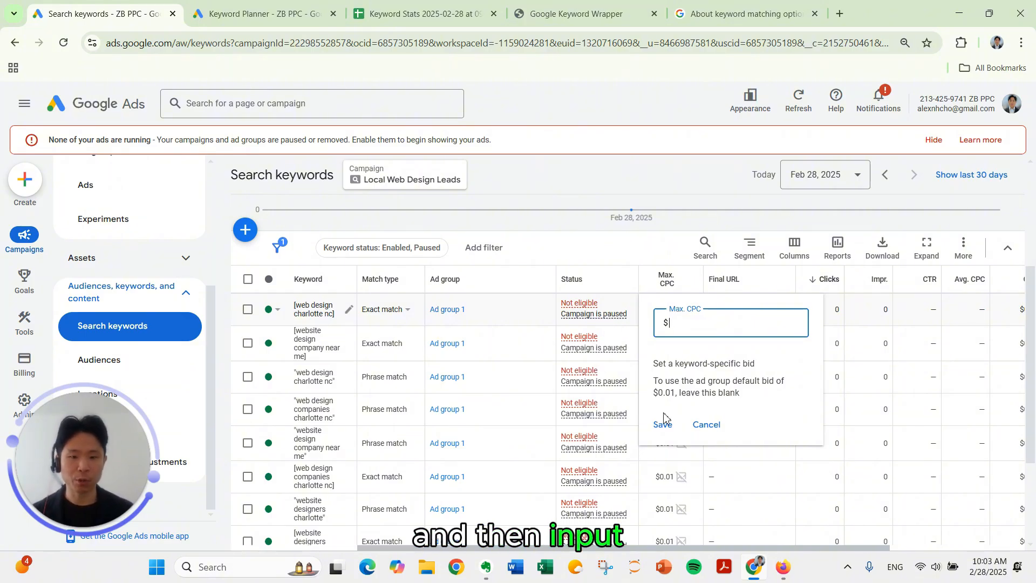
left_click(711, 426)
scroll(475, 297, "up", 3)
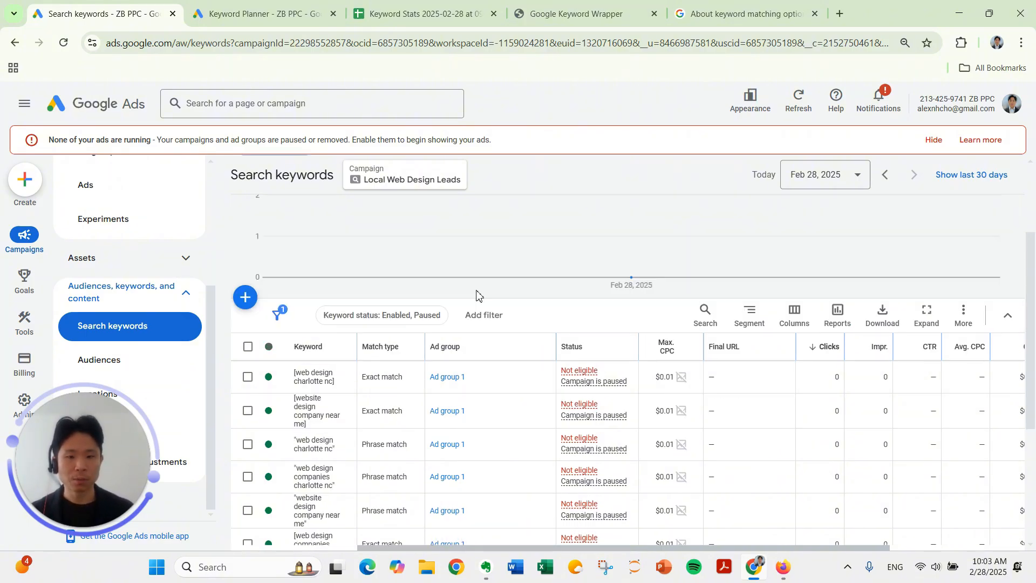